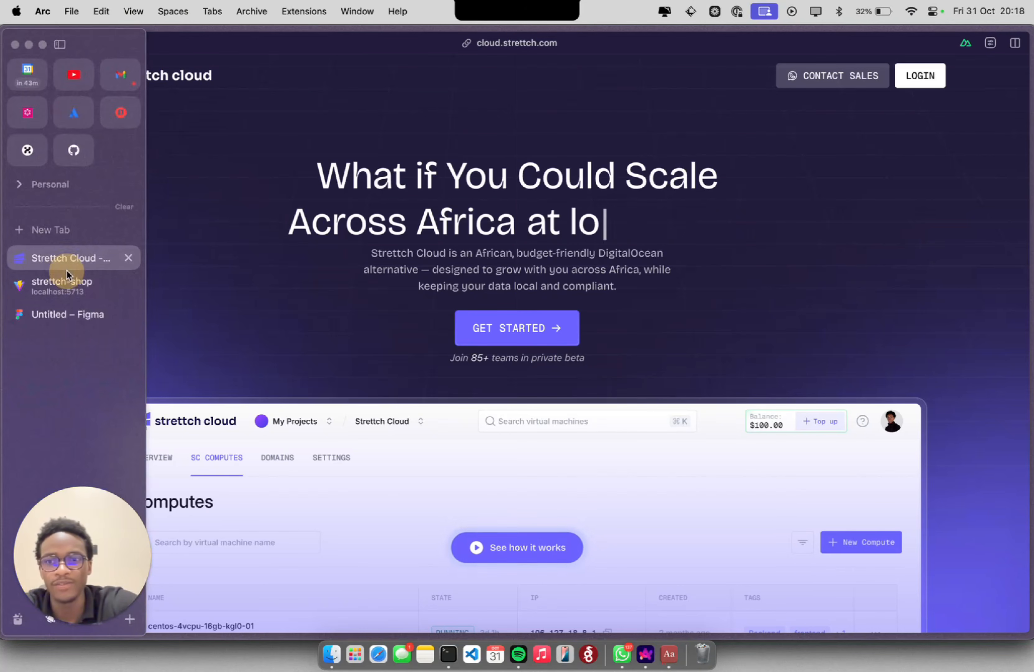
Step: Open the local strettch-shop site and add the Smart Watch from its featured products to the cart
click(65, 279)
scroll(524, 284, up, 2)
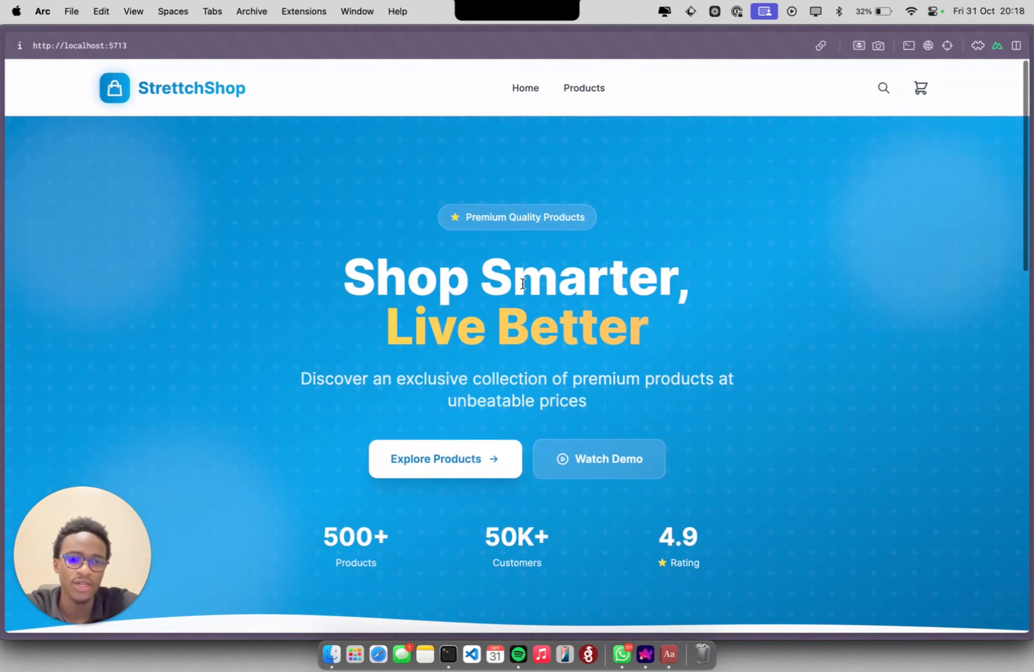
scroll(540, 221, down, 10)
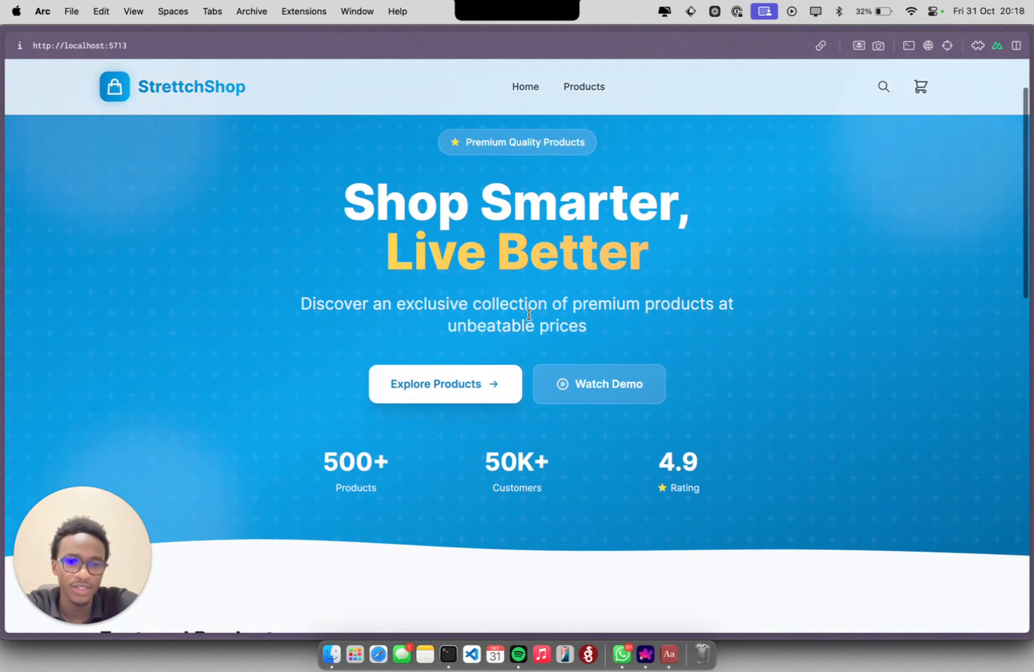
click(478, 499)
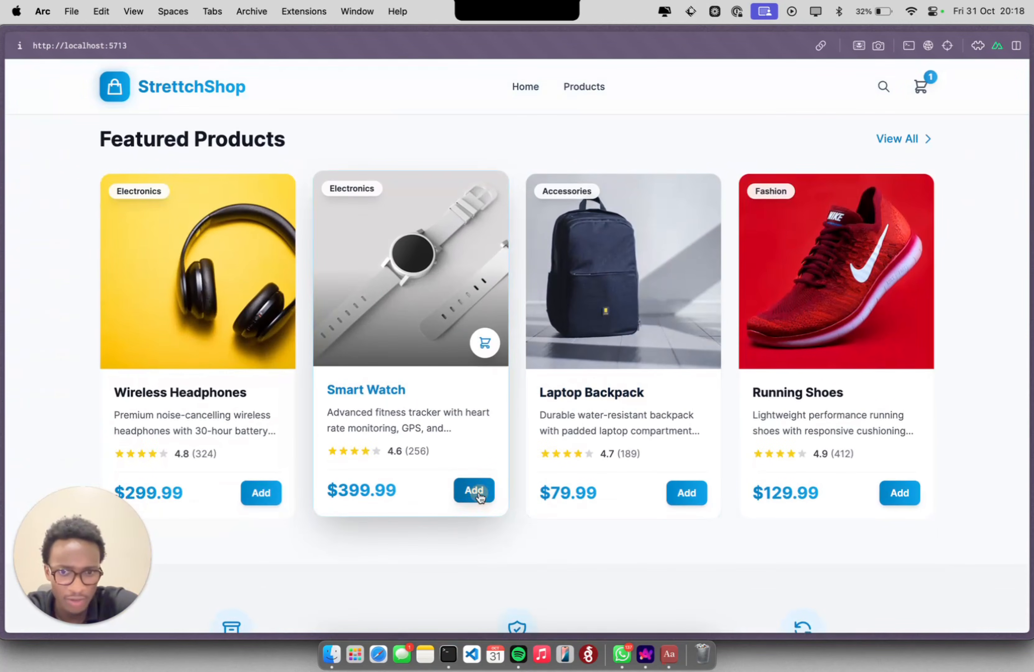
Step: View the shopping cart with its order summary and return to the shop's home page
scroll(406, 410, up, 5)
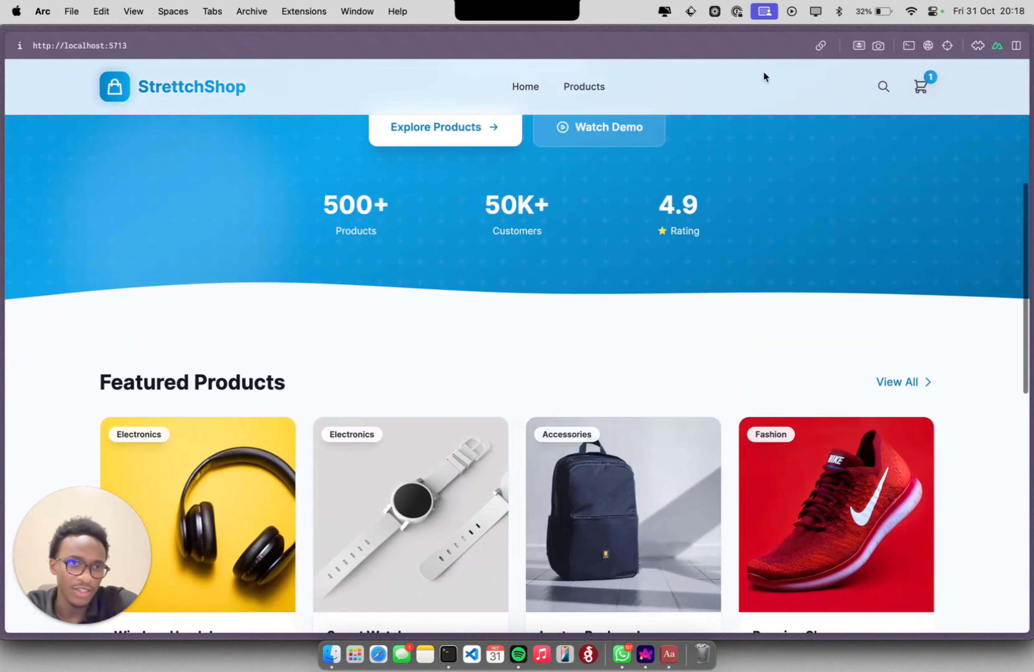
click(928, 93)
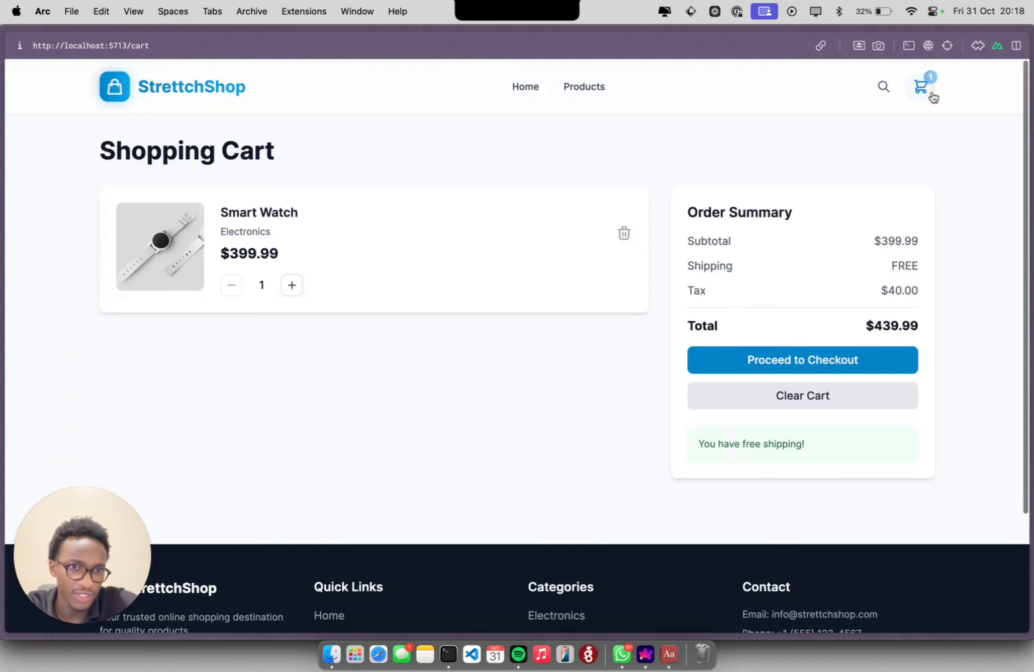
click(526, 87)
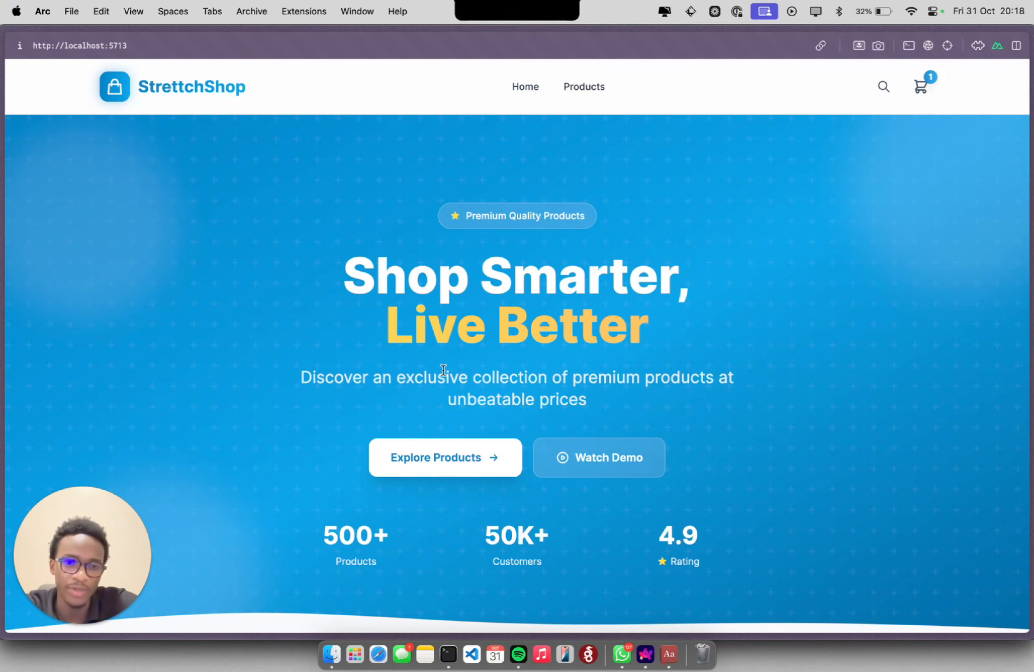
Step: Open the Untitled Figma file and examine the demo architecture diagram from the user down to the server
mouse_move(7, 262)
click(63, 259)
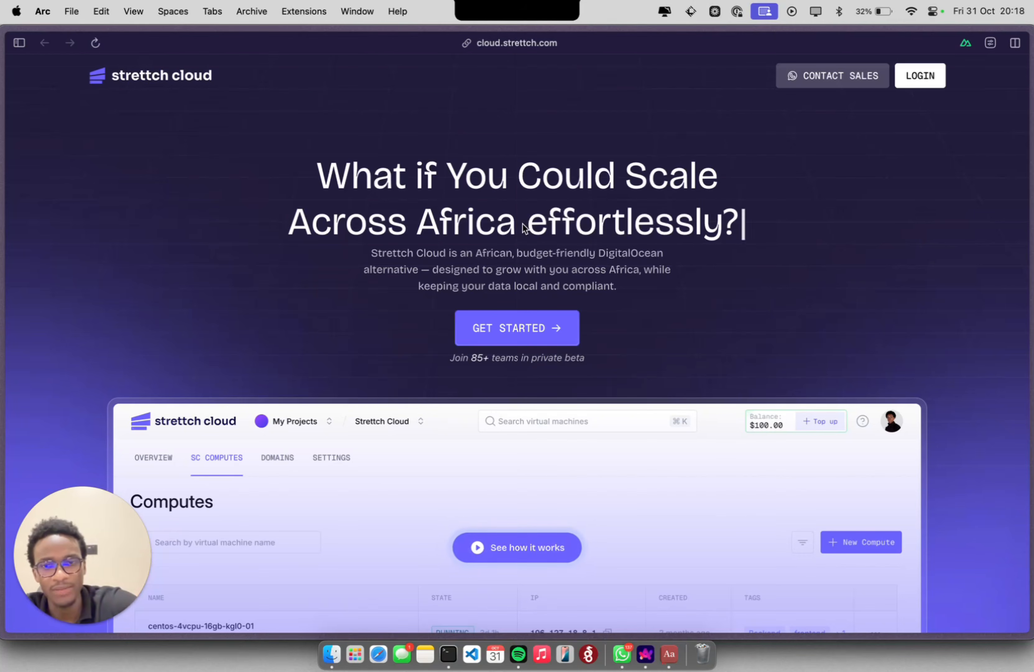
mouse_move(3, 349)
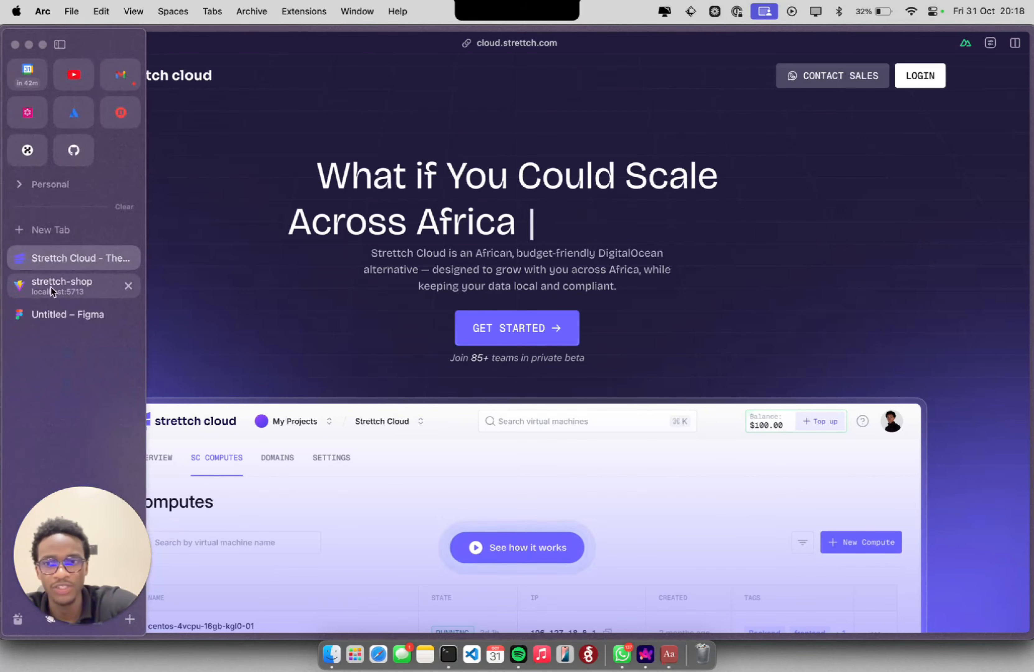
click(58, 315)
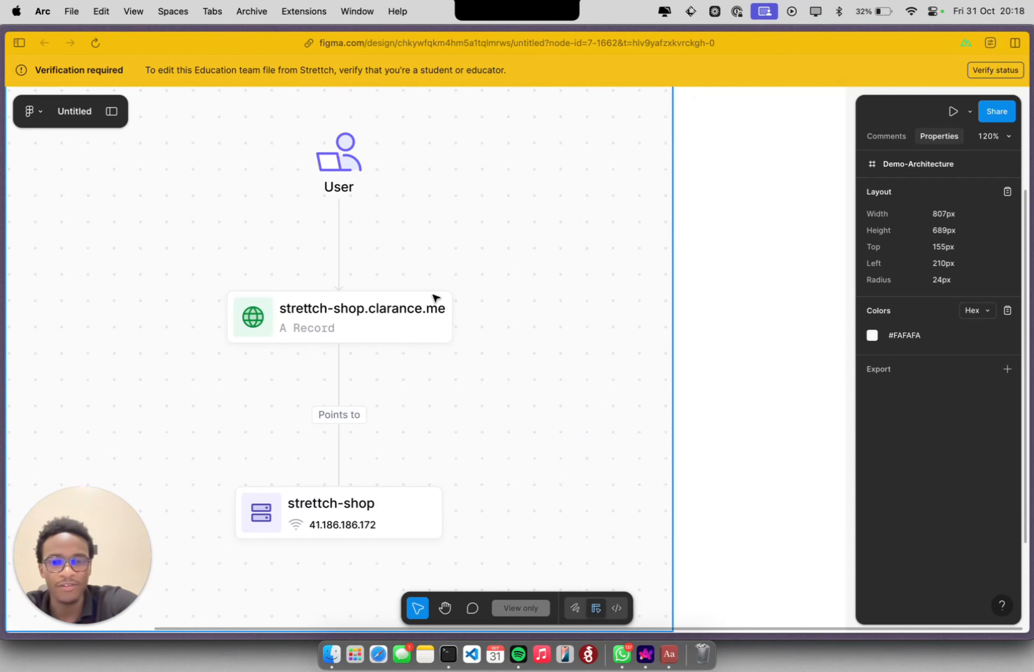
scroll(372, 292, left, 1)
scroll(372, 293, right, 1)
scroll(372, 292, down, 1)
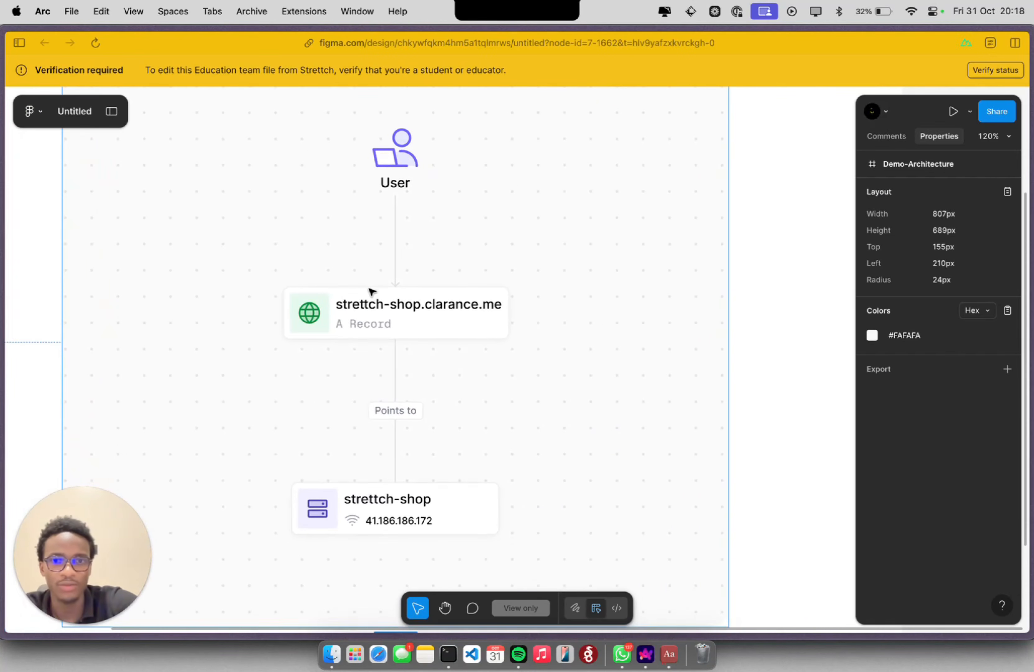
scroll(372, 292, left, 1)
scroll(372, 291, up, 1)
scroll(372, 291, left, 1)
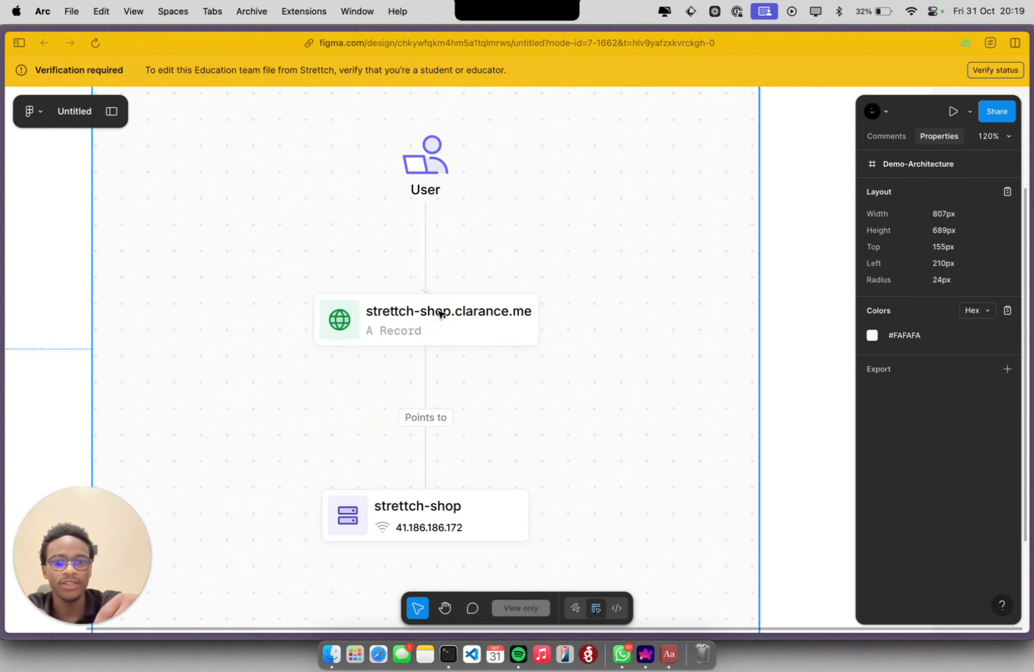
Step: Inspect the strettch-shop.clarance.me A record and the strettch-shop server it points to in the architecture diagram
scroll(440, 313, down, 3)
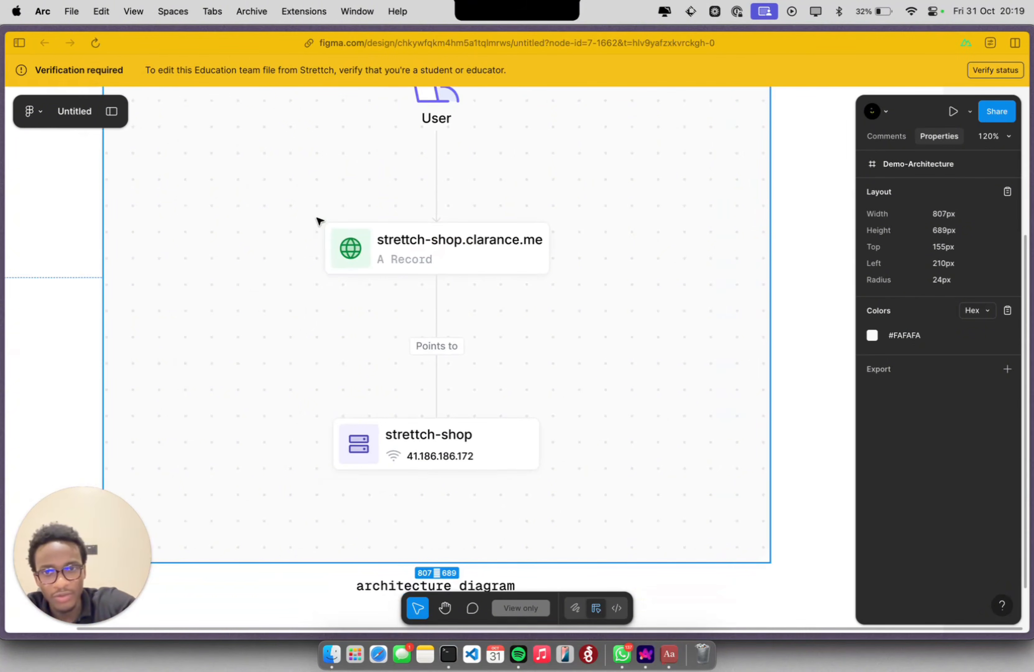
drag(315, 215, 588, 279)
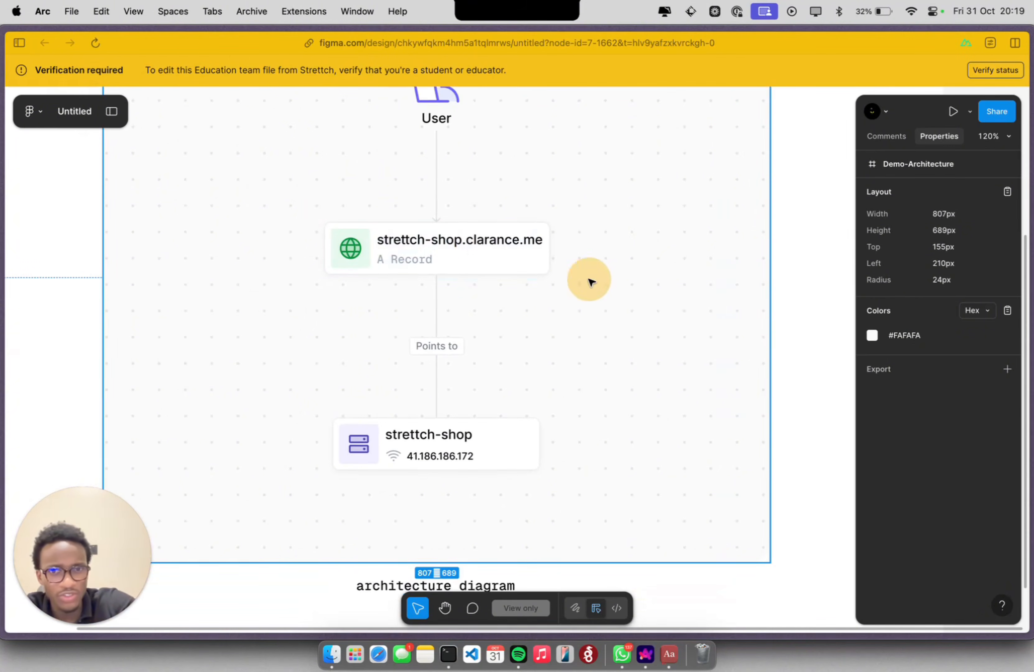
click(456, 268)
click(485, 442)
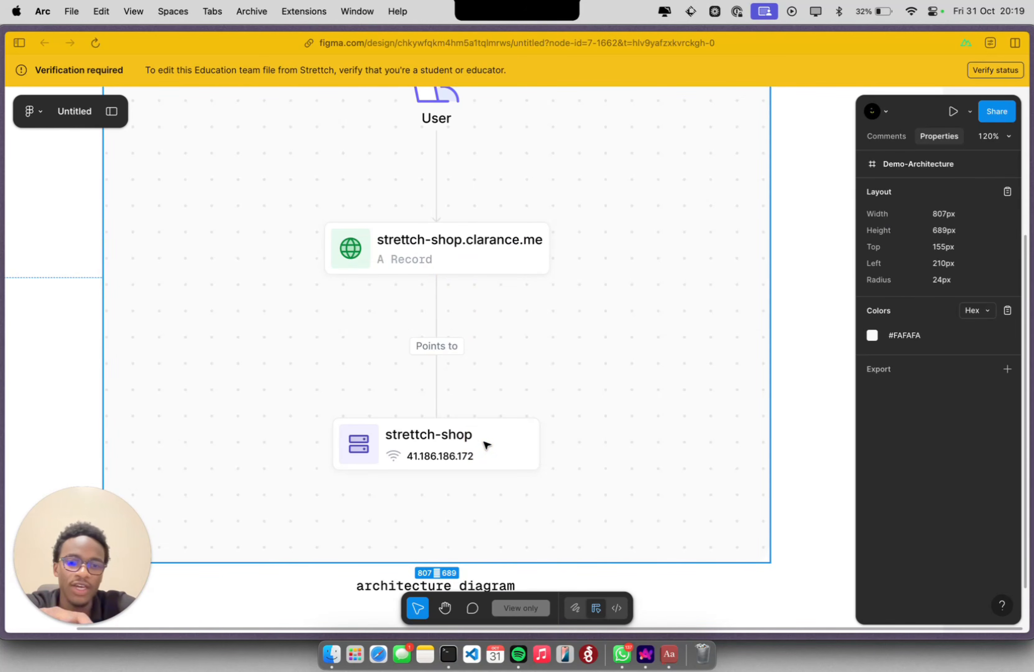
scroll(471, 318, up, 3)
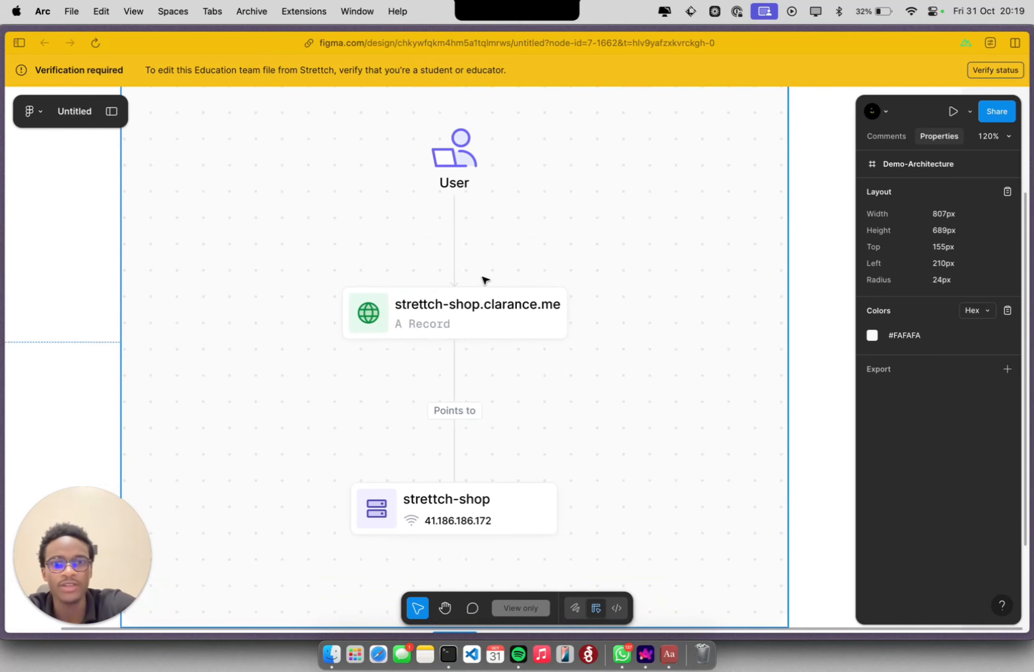
Step: Return to the Strettch Cloud website and open its login page
mouse_move(2, 257)
click(69, 262)
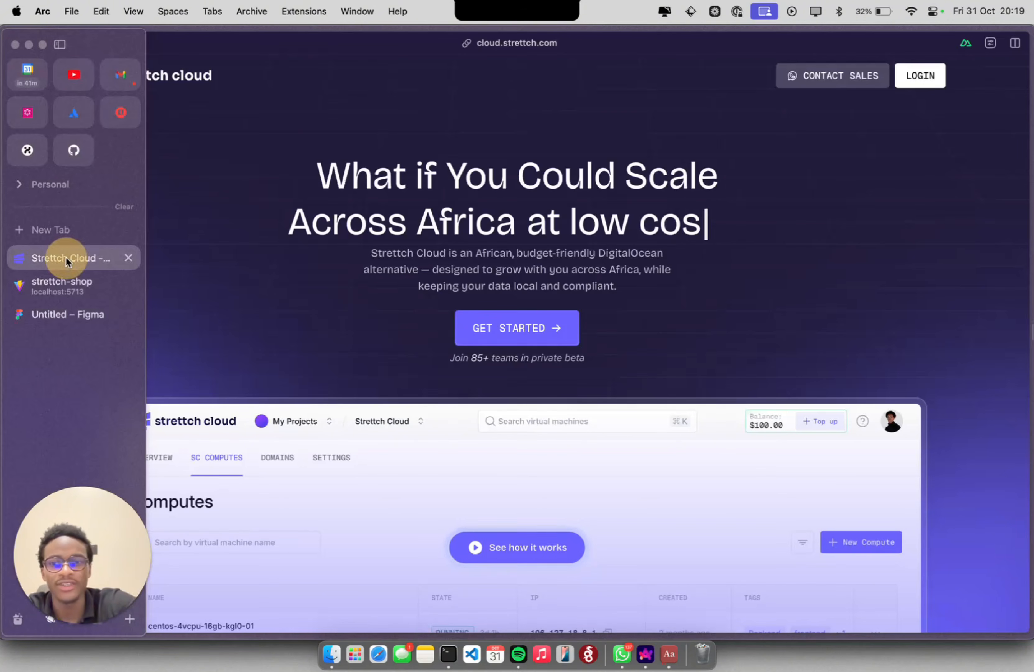
click(921, 74)
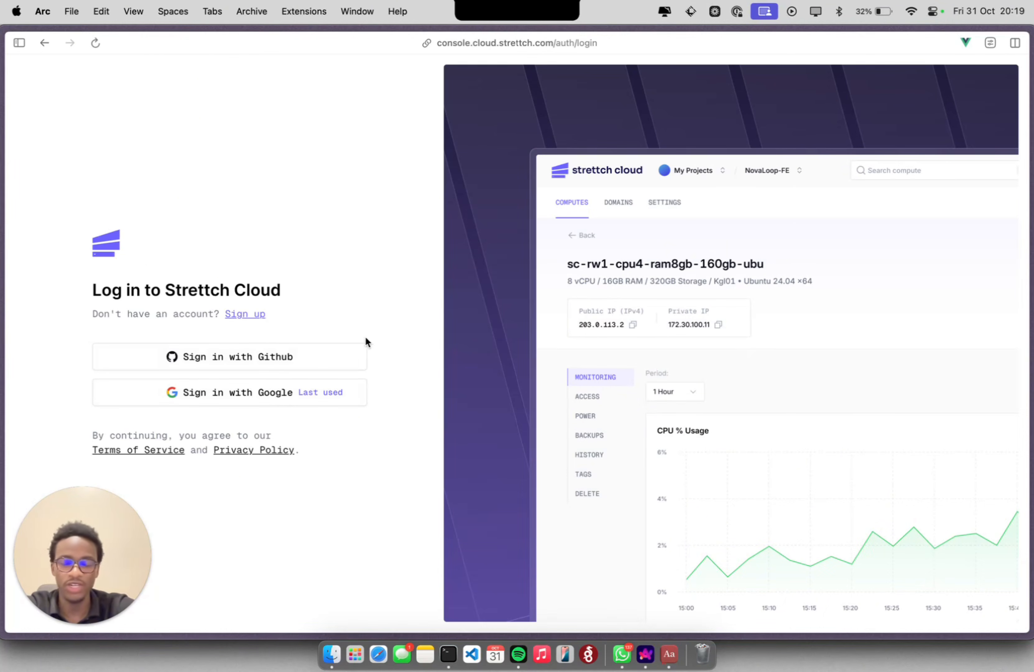
Step: Look at the GitHub and Google options on the sign-up page and return to the login page
click(246, 314)
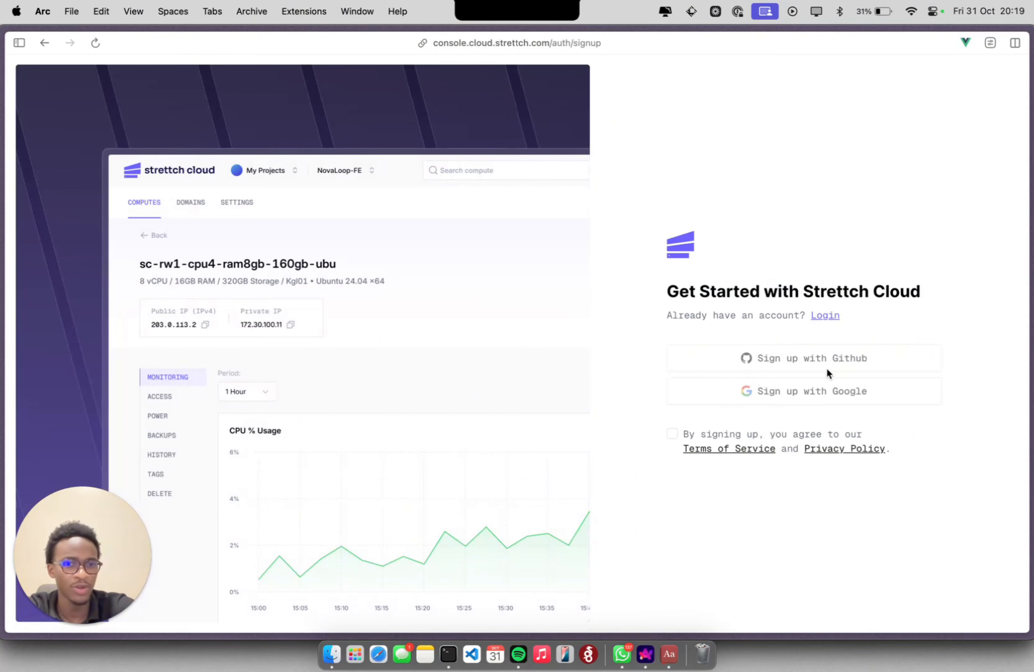
click(844, 362)
click(807, 392)
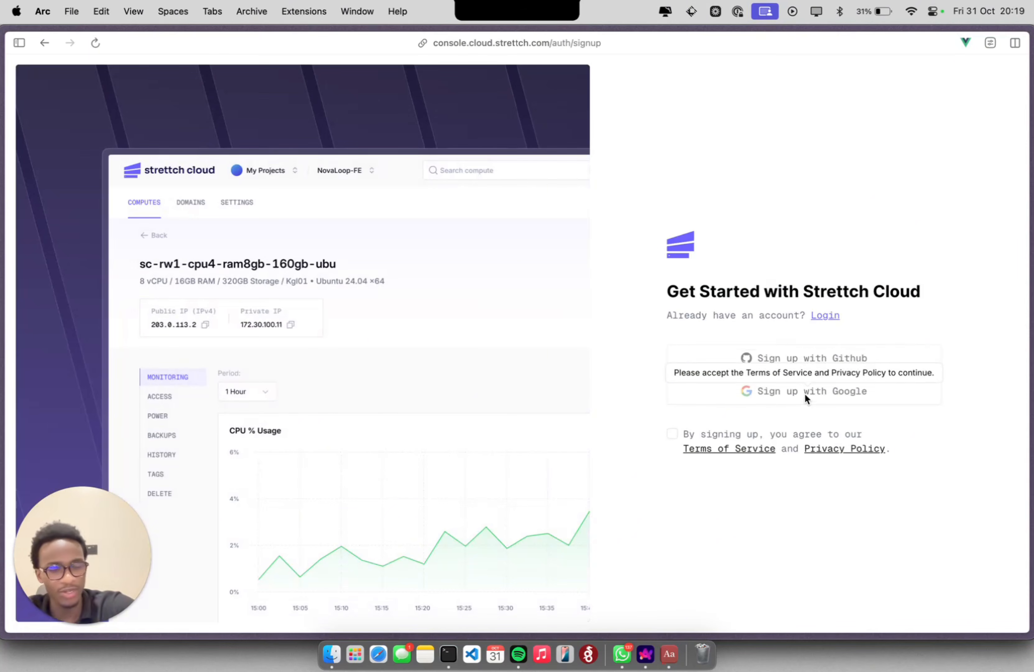
click(822, 316)
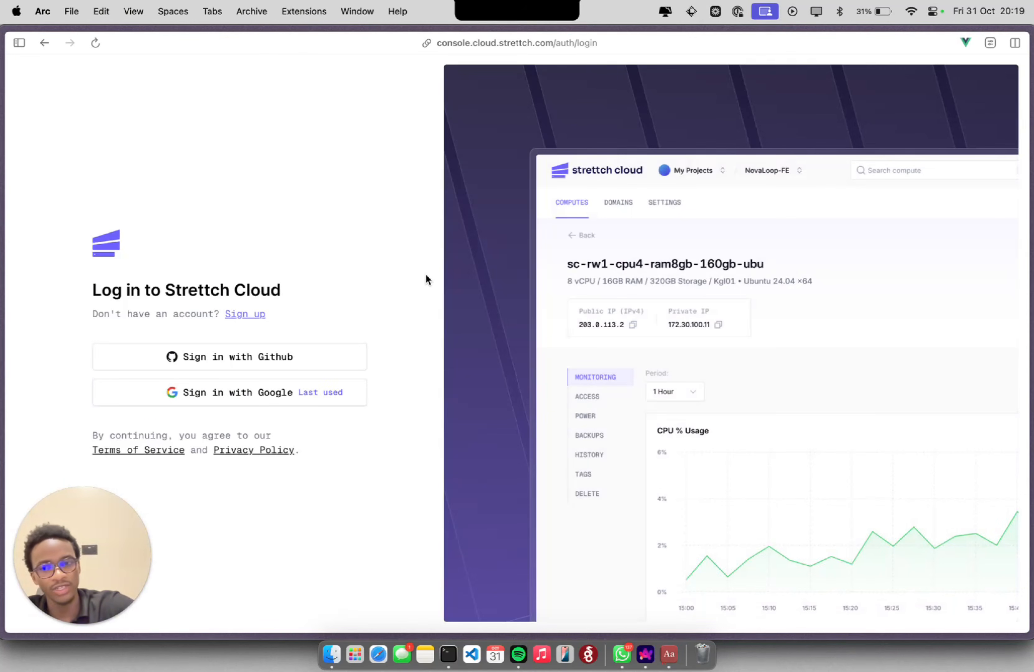
Step: Sign in to the Strettch Cloud console with the existing Google account
click(273, 405)
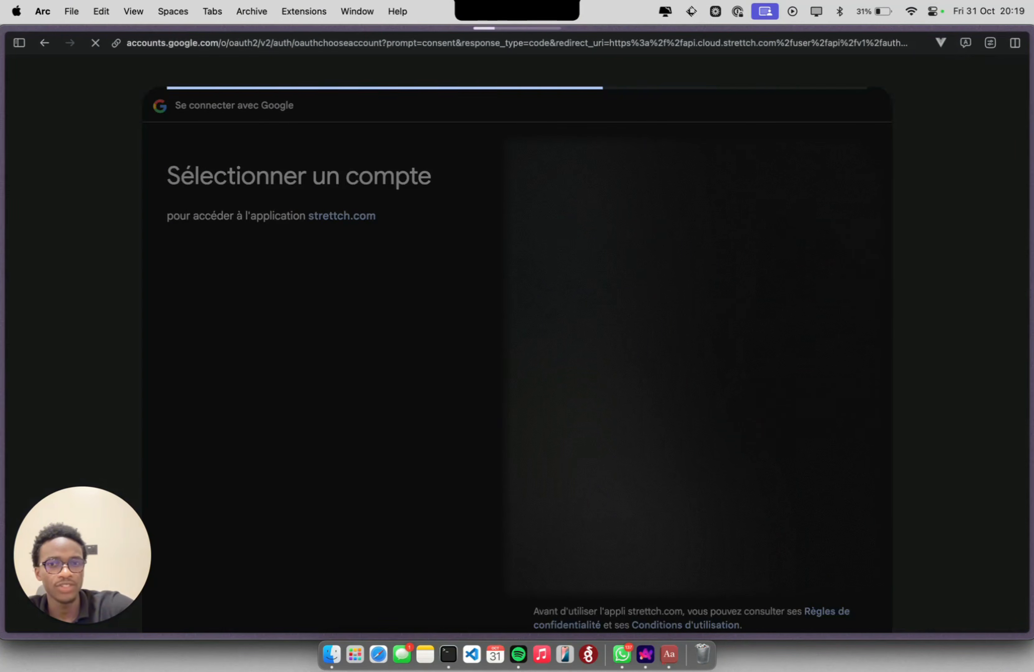
click(788, 415)
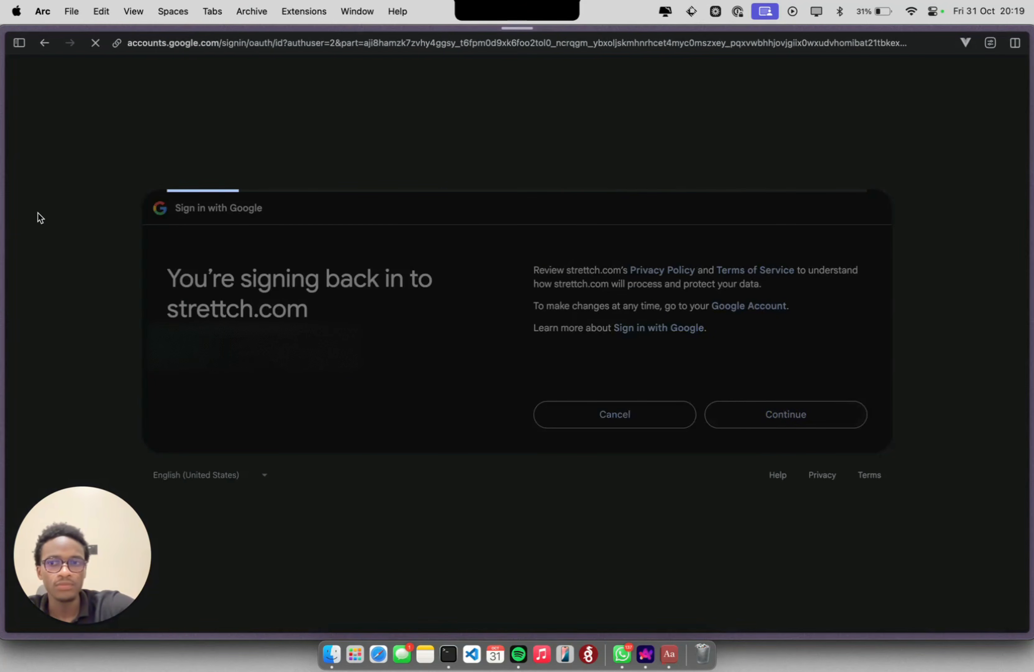
drag(38, 213, 981, 134)
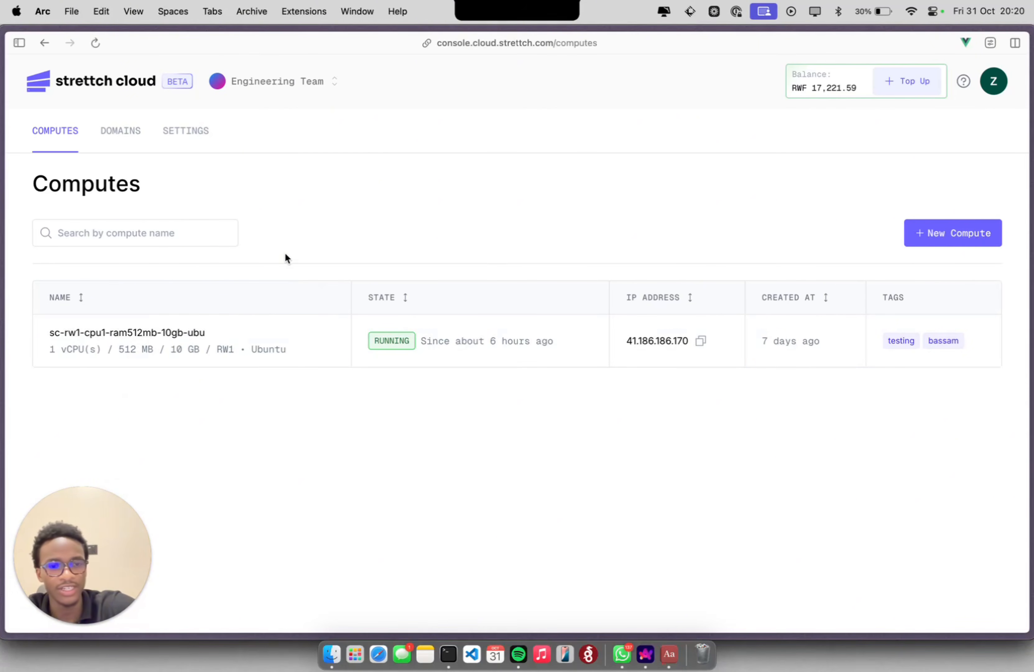
Step: Review the Engineering Team's Domains and Computes pages in the console
click(123, 132)
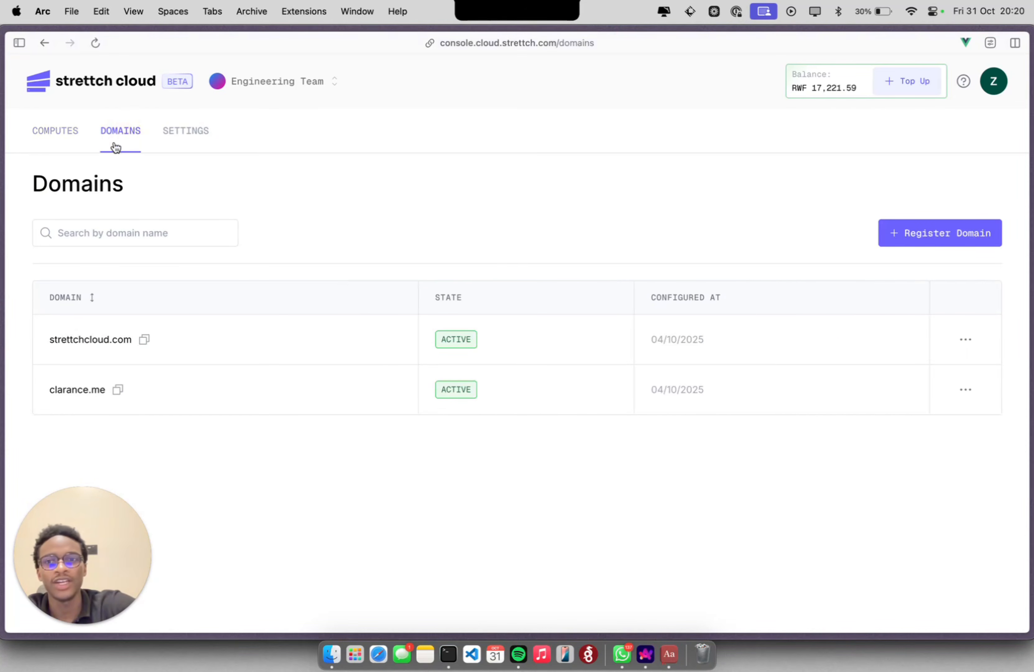
double_click(87, 181)
click(192, 197)
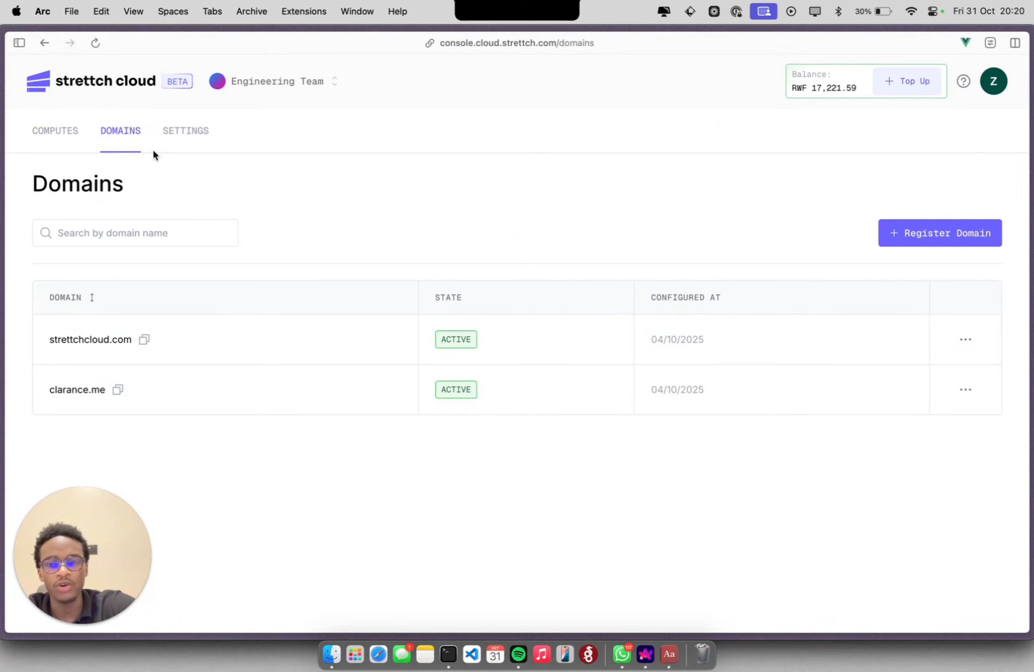
click(54, 133)
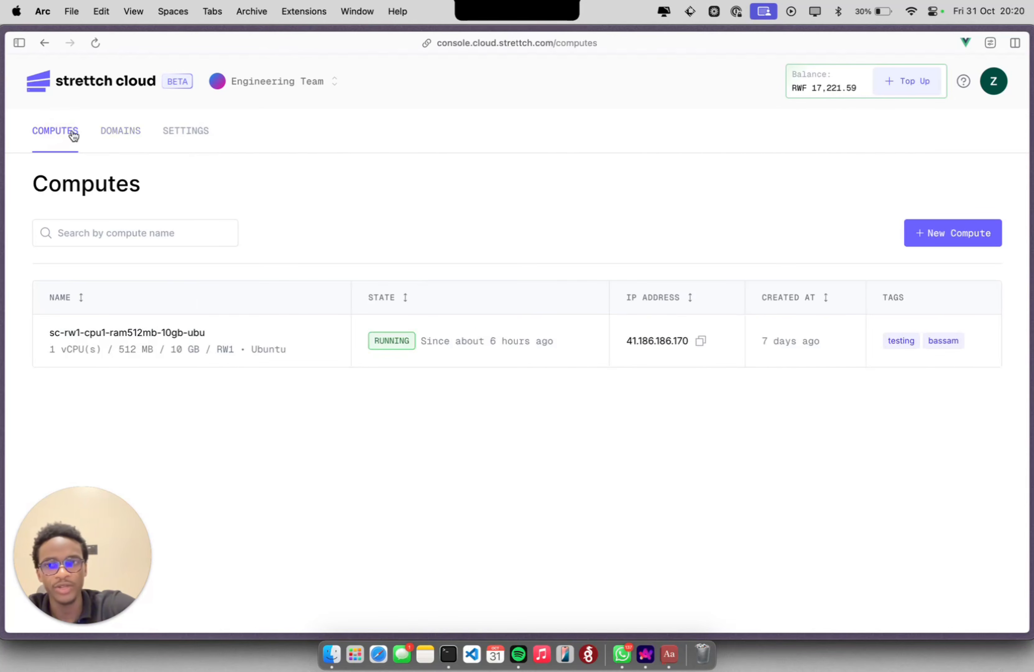
click(127, 134)
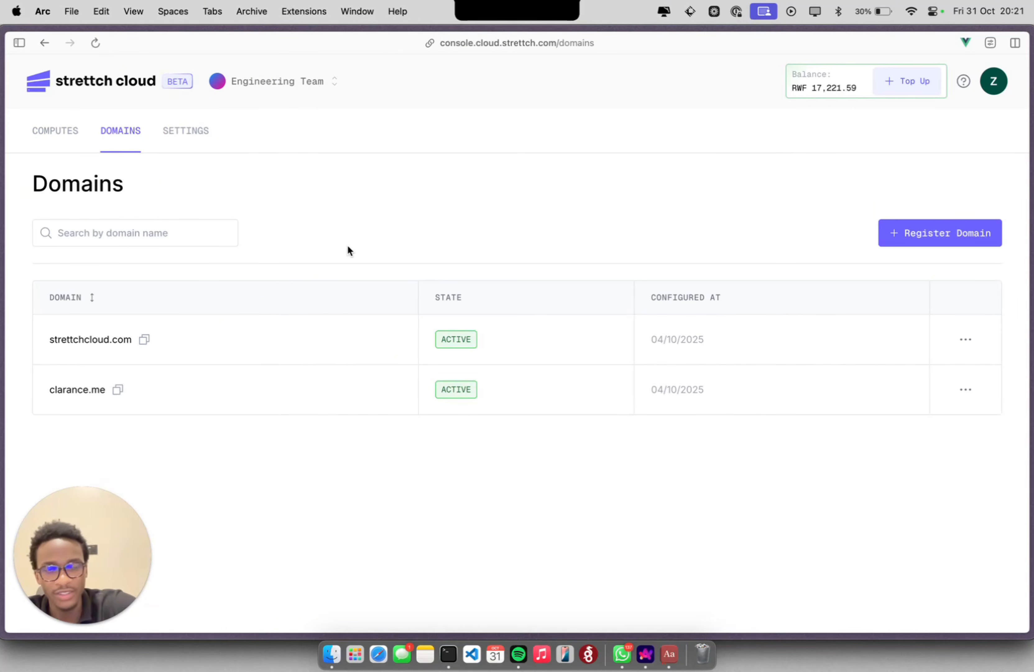
Step: Switch to the Default team and view its Domains and Computes pages
click(290, 86)
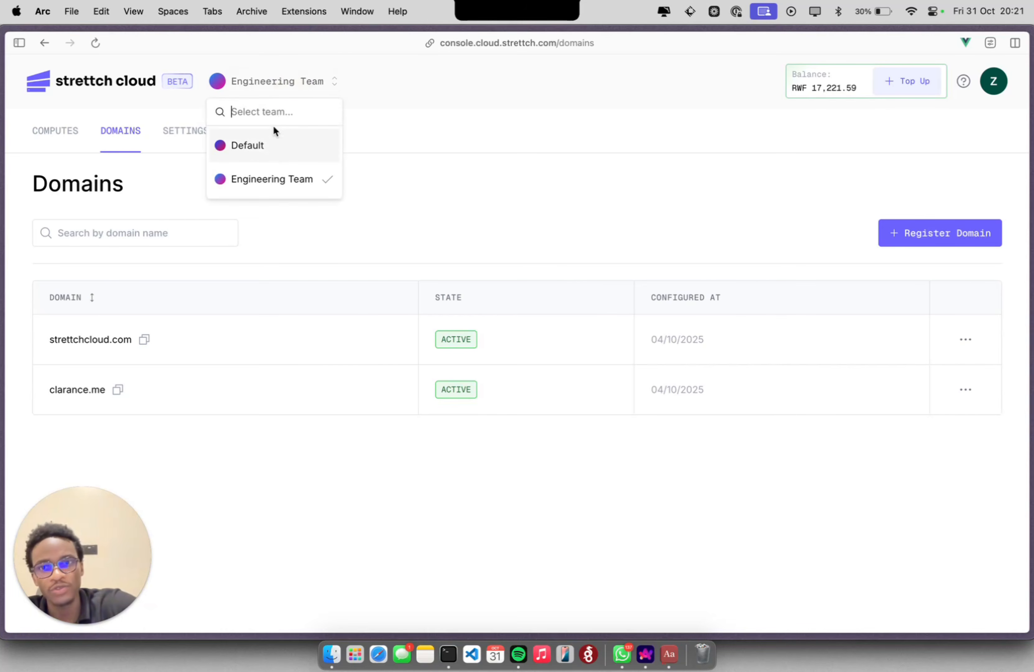
click(268, 147)
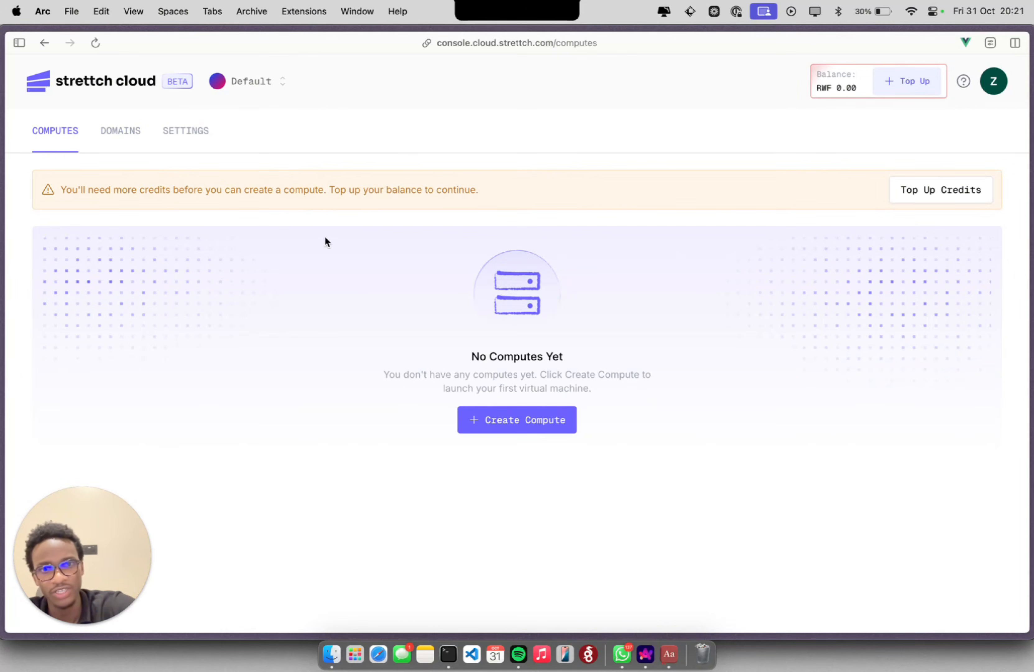
click(121, 140)
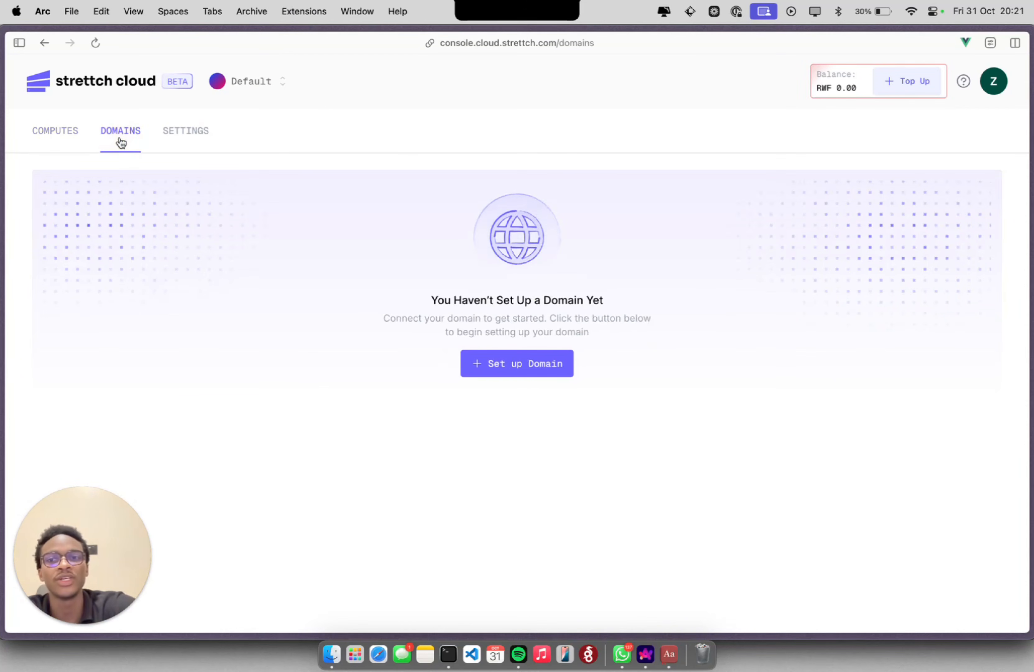
click(48, 142)
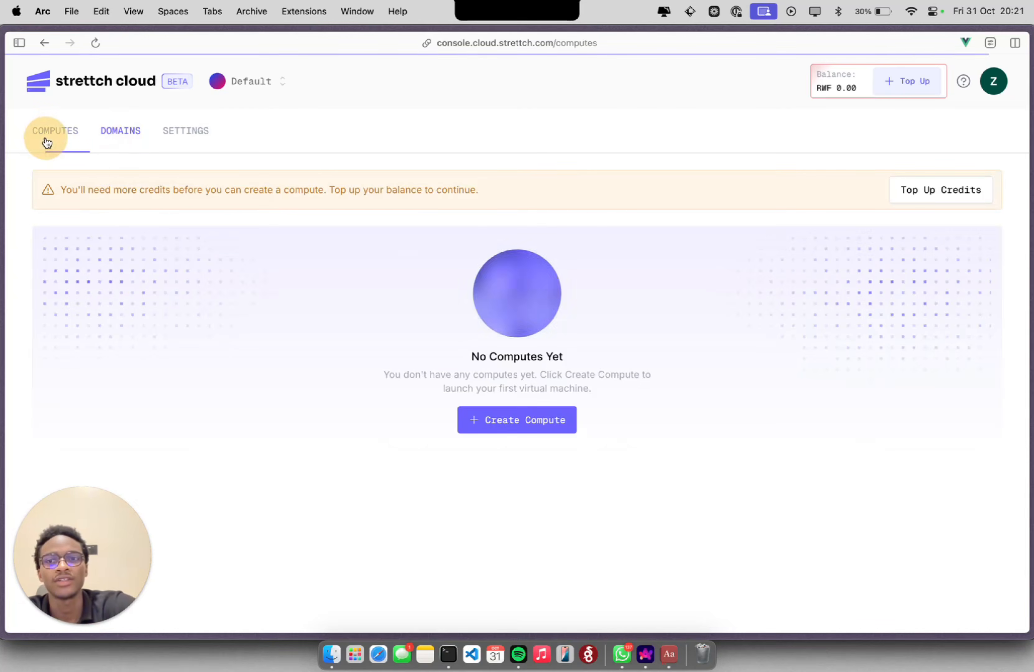
Step: Switch back to the Engineering Team and look through its general team settings
click(251, 86)
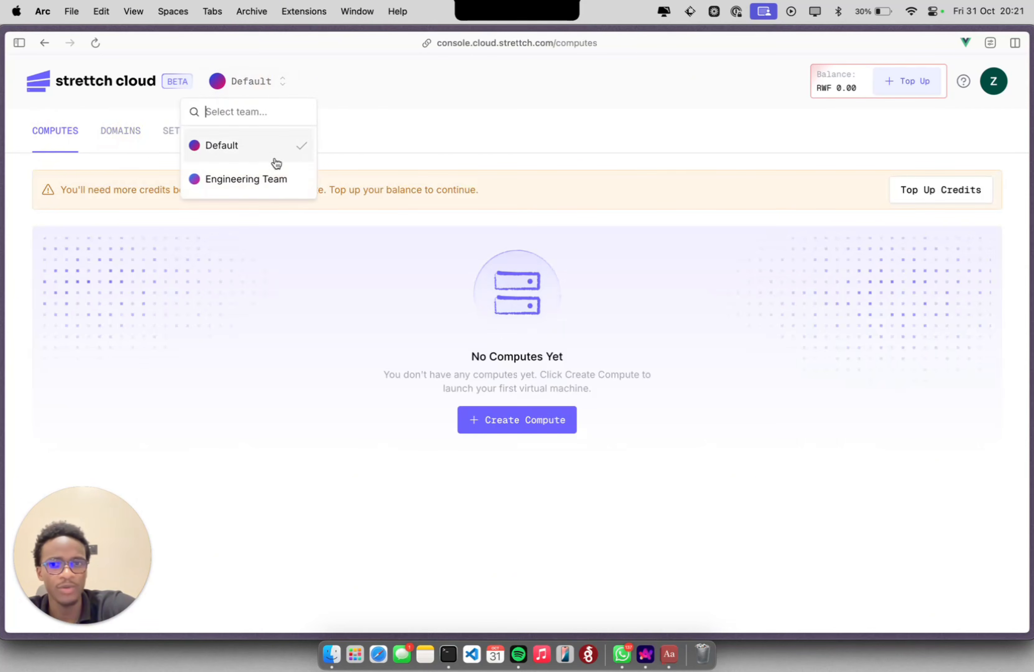
click(248, 189)
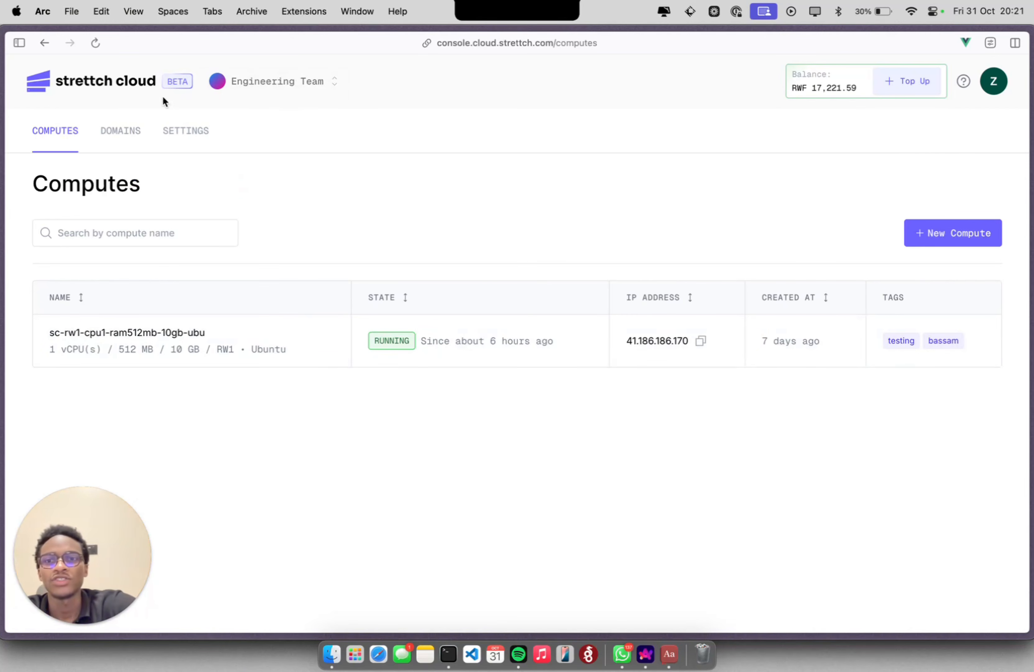
click(176, 133)
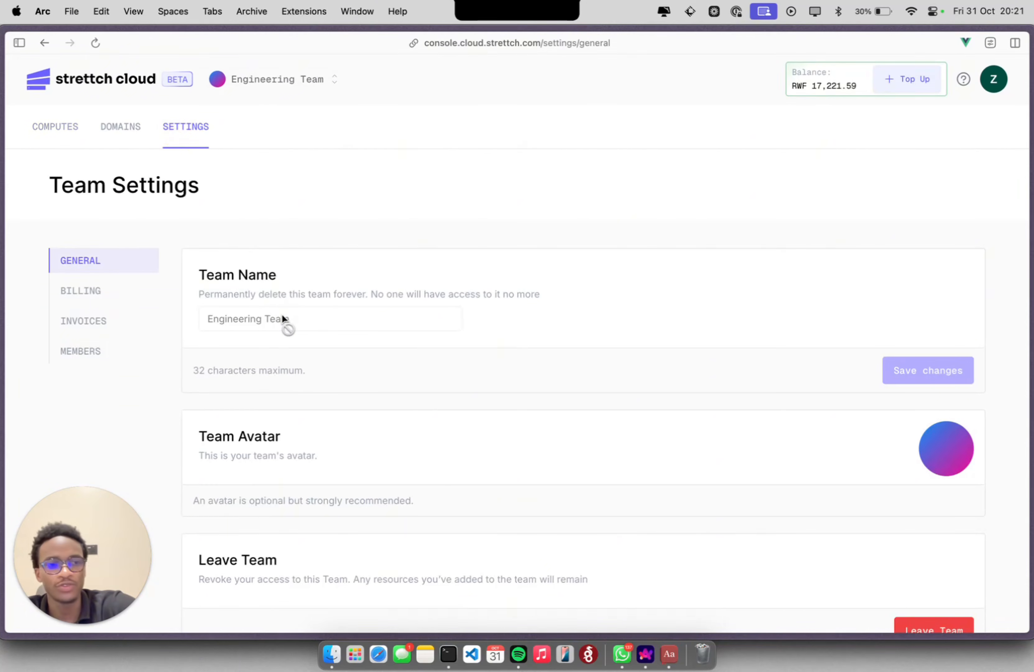
scroll(283, 313, down, 3)
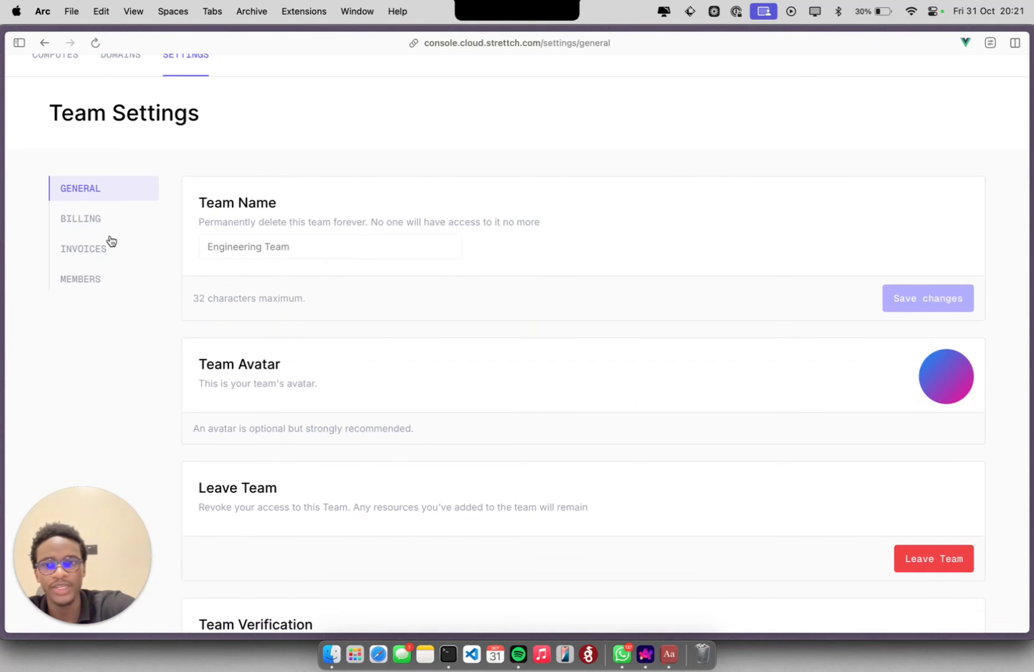
Step: Review the Engineering Team's billing settings with the 30-day usage breakdown, and view its invoices
click(88, 217)
scroll(301, 342, down, 3)
scroll(323, 375, down, 1)
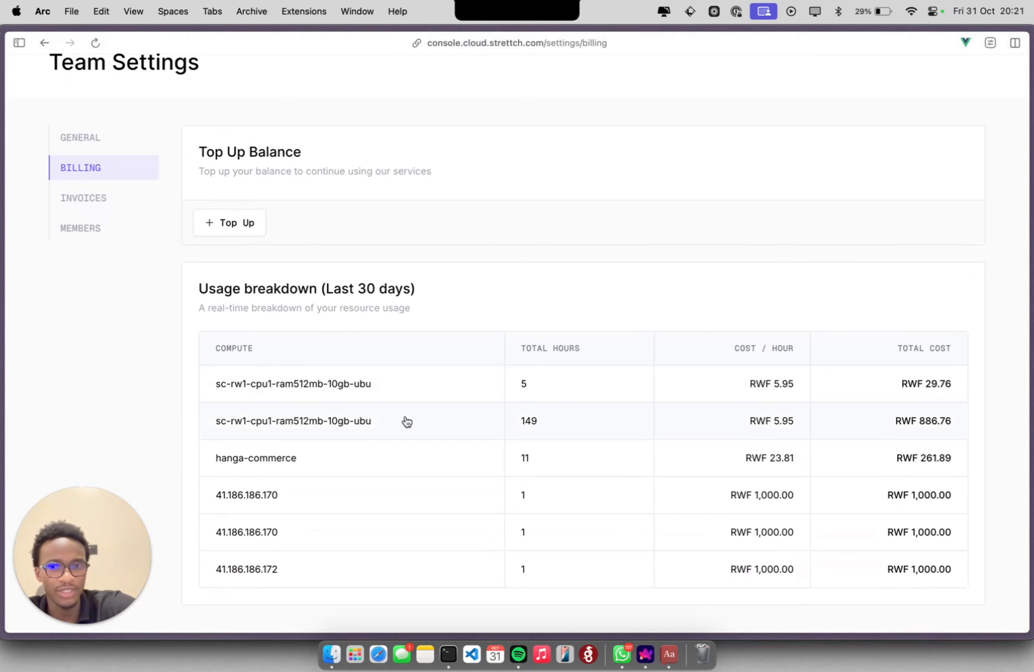
triple_click(366, 289)
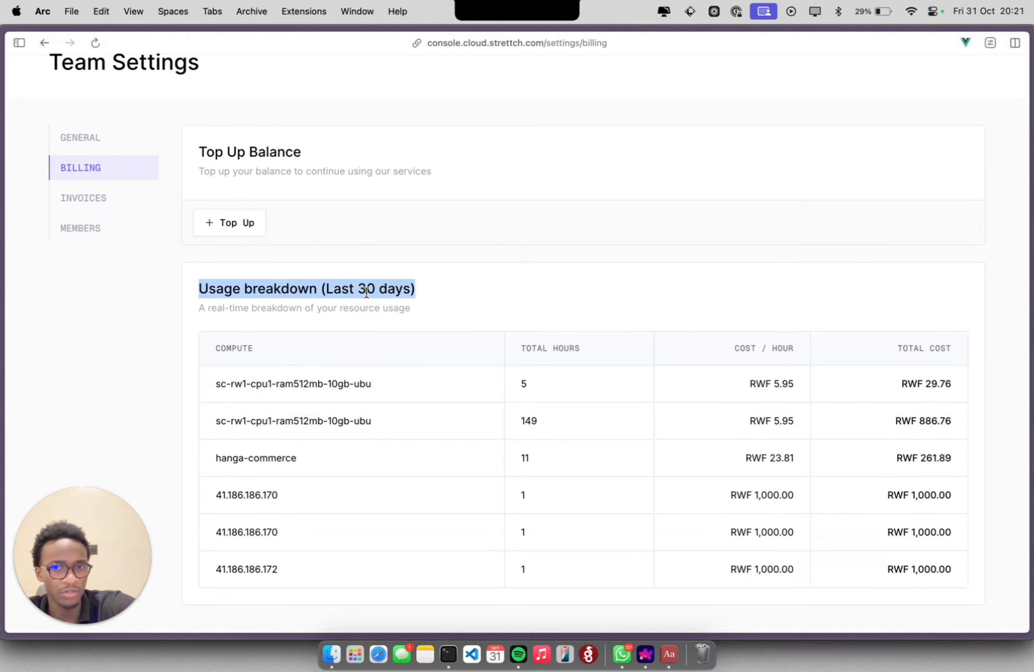
click(430, 298)
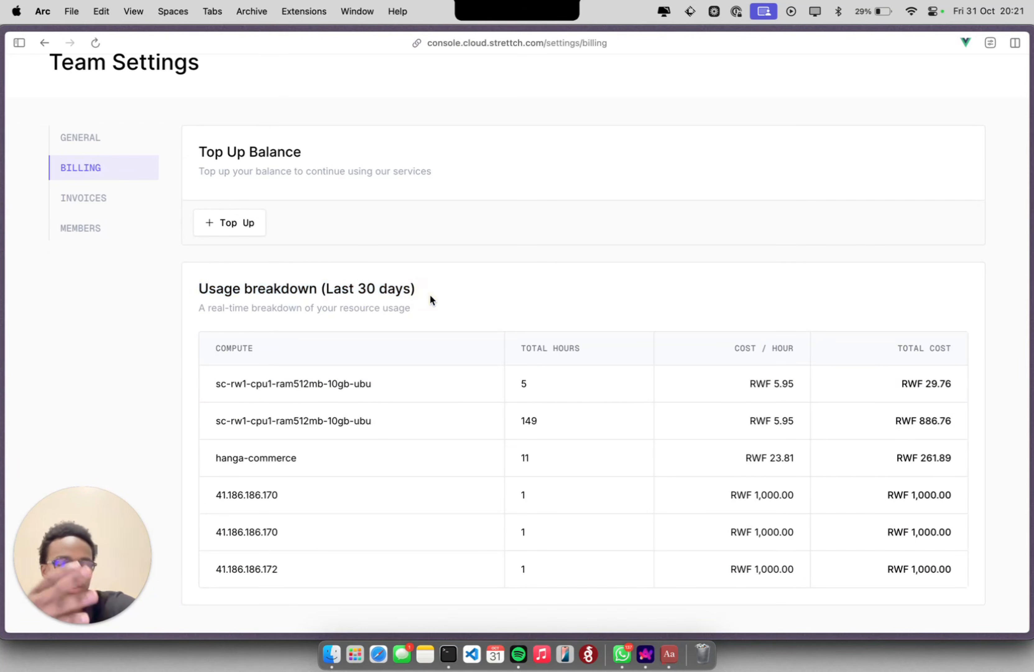
click(82, 205)
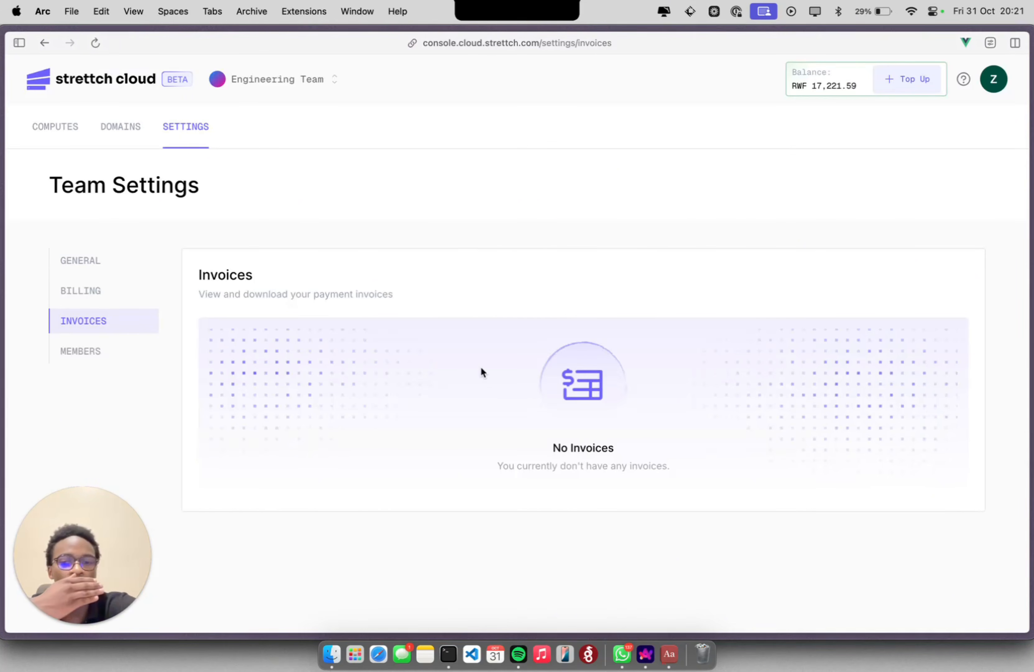
Step: Look through the team's members and roles, the pending invitations and the form for inviting members
click(72, 349)
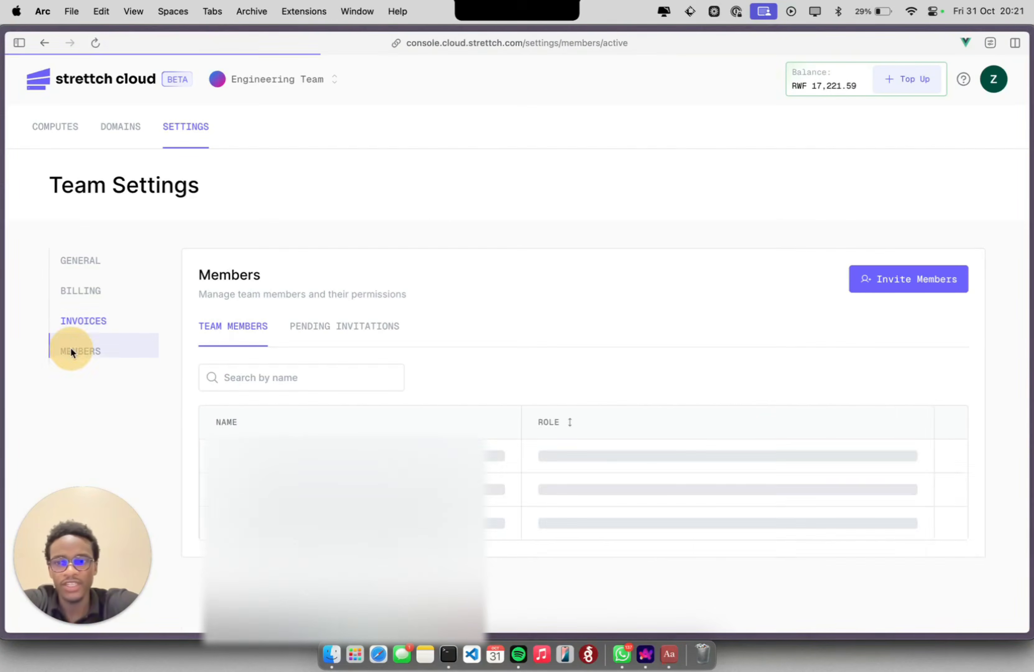
scroll(219, 335, down, 3)
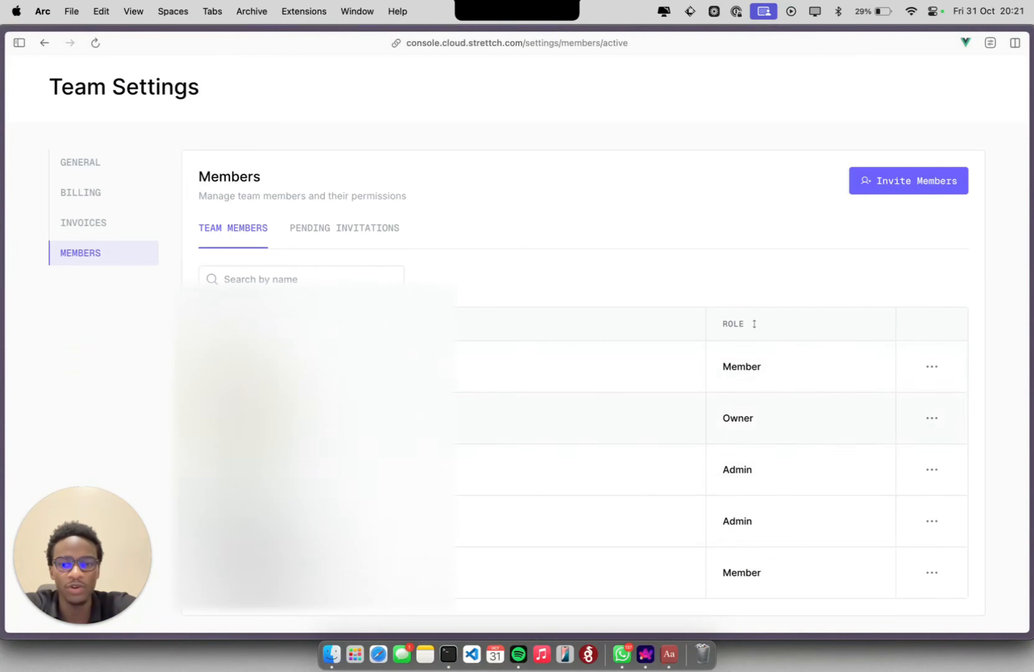
scroll(741, 336, up, 3)
scroll(739, 342, down, 3)
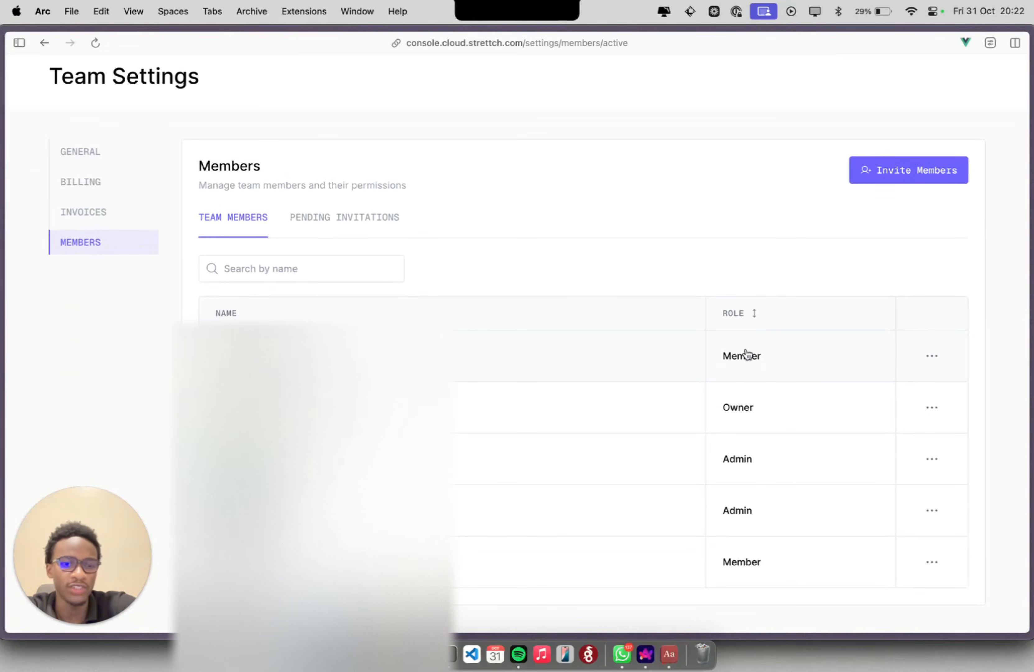
scroll(484, 388, up, 3)
click(360, 329)
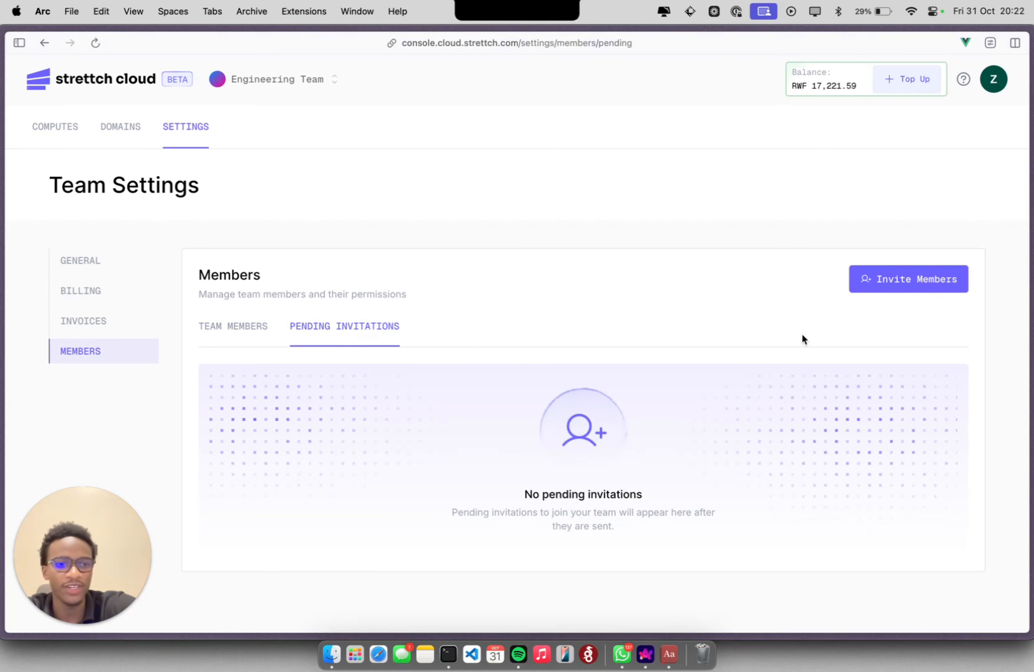
click(908, 278)
click(679, 282)
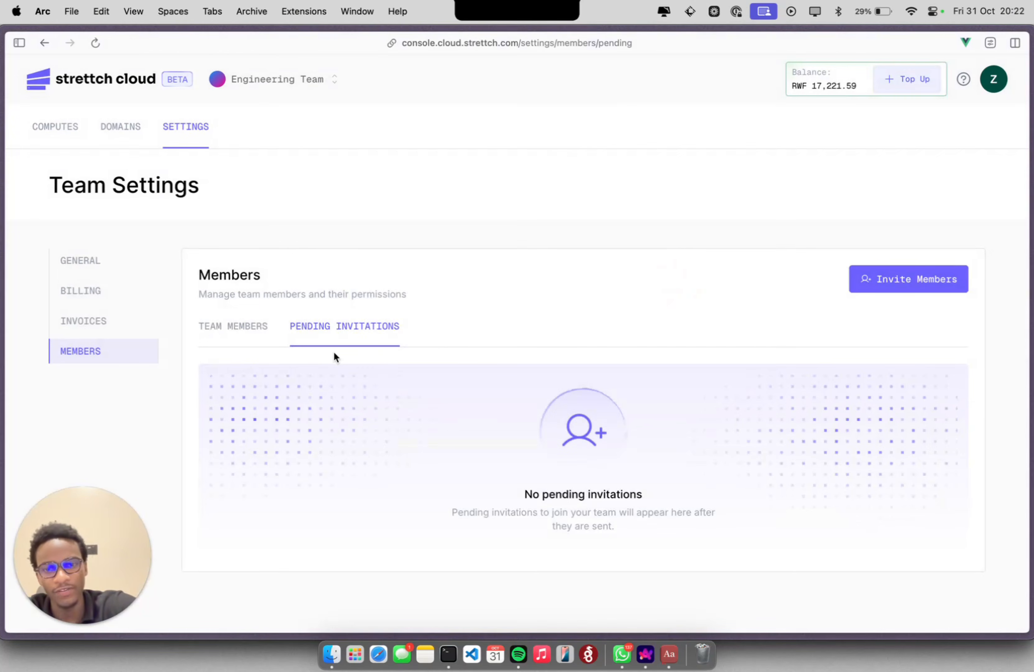
Step: Return to the team member list and inspect the edit and remove options for the first listed member
click(239, 336)
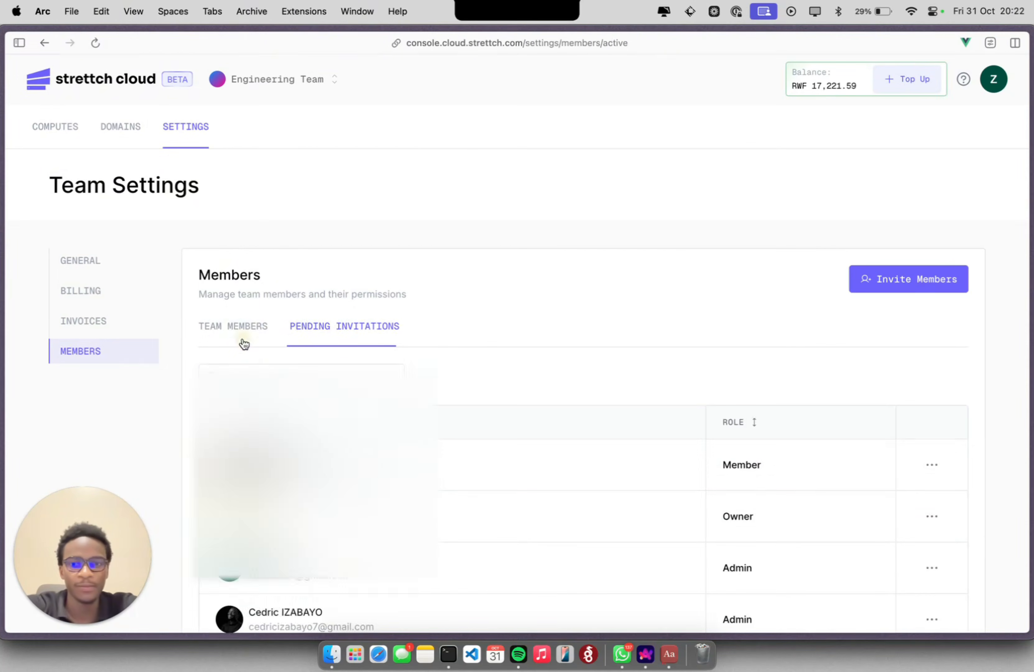
click(932, 465)
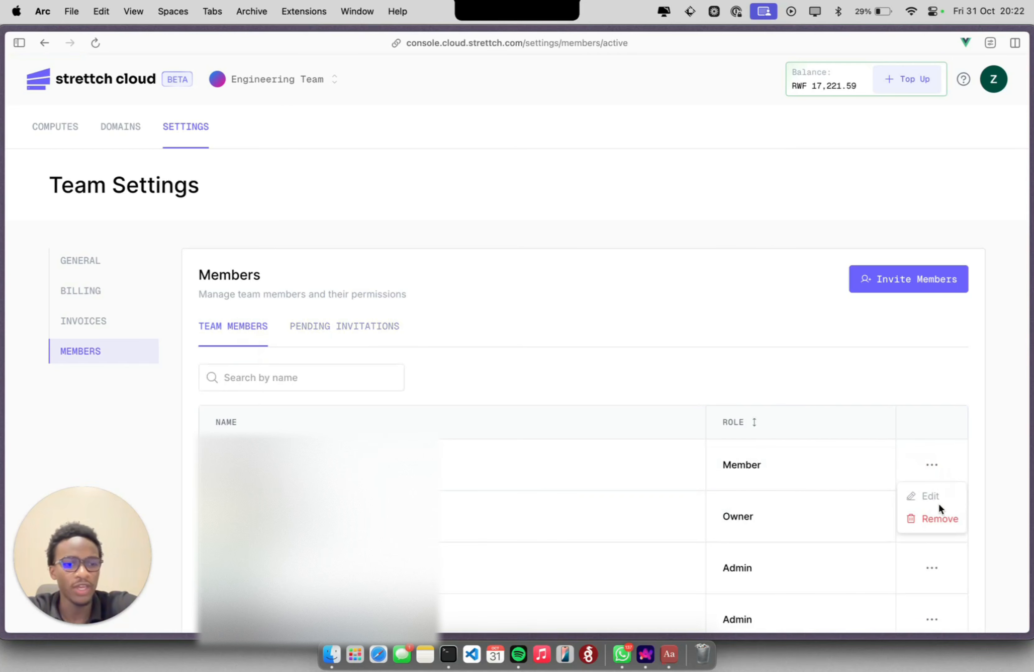
click(943, 381)
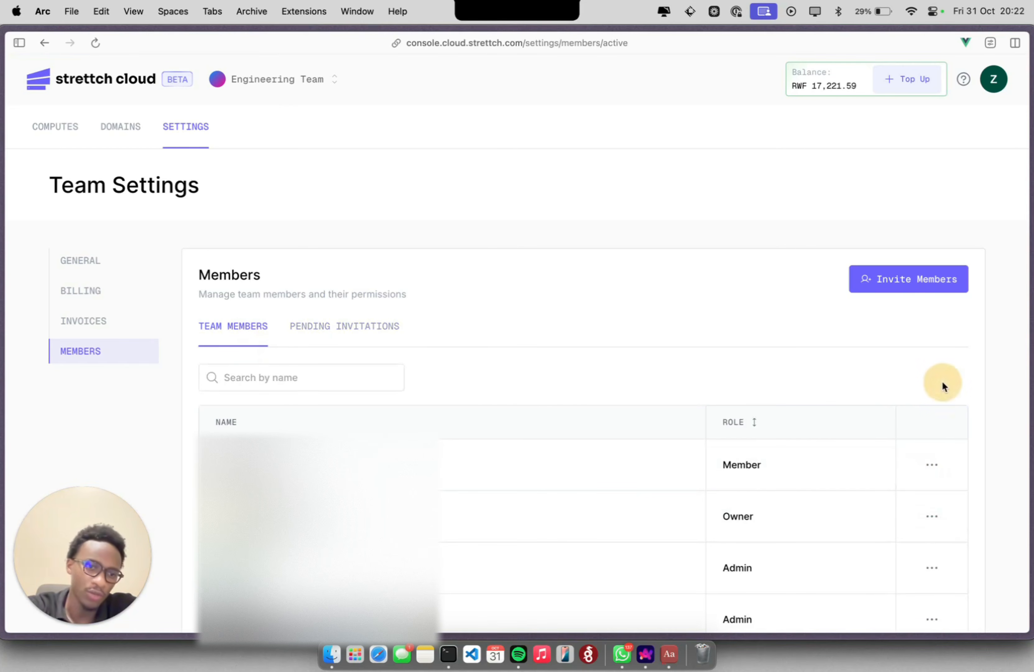
click(931, 463)
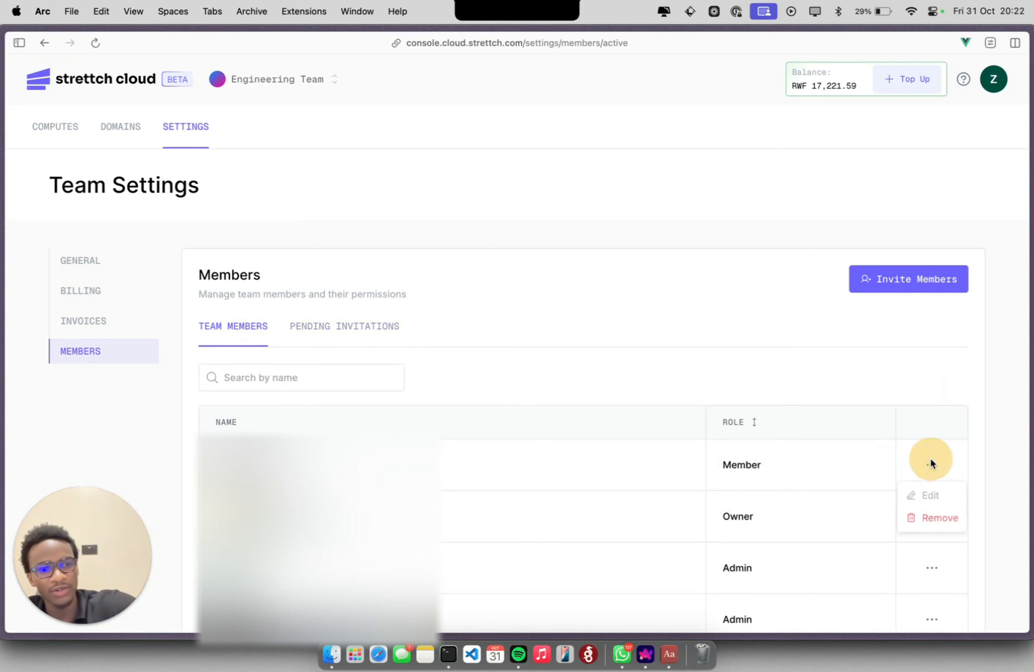
click(926, 495)
click(679, 286)
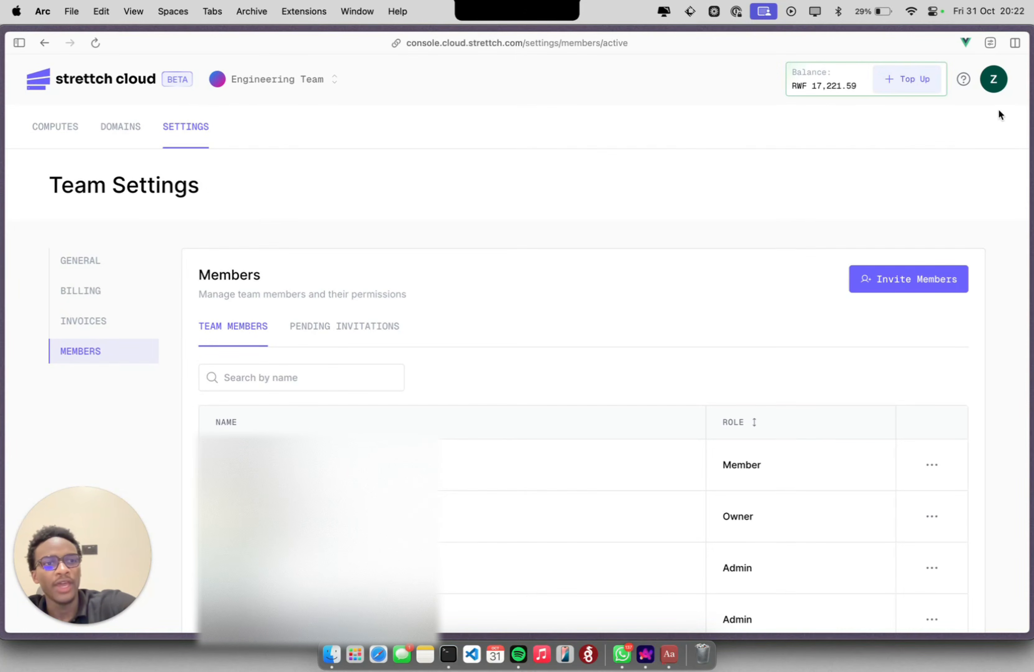
Step: View the general account settings, the teams joined by the account and its pending team invitations
click(1001, 267)
click(993, 79)
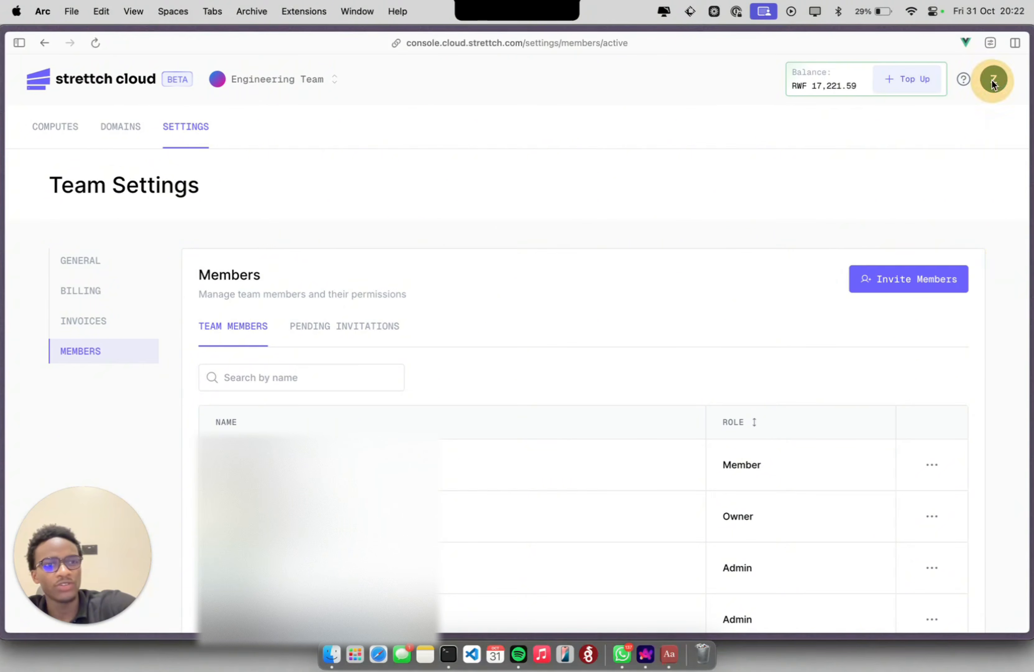
click(898, 165)
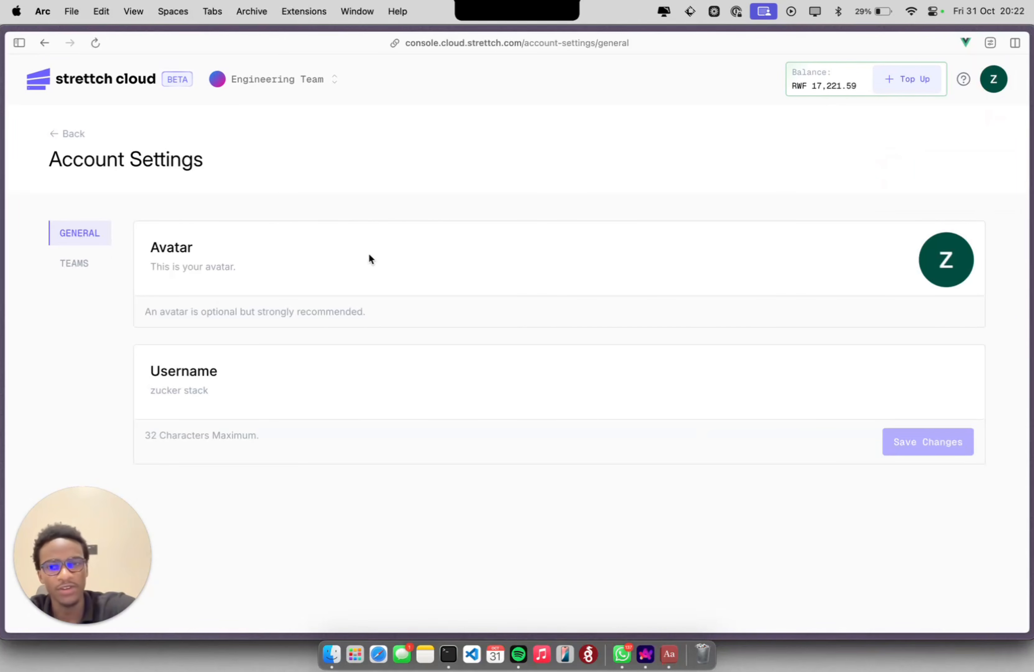
click(81, 263)
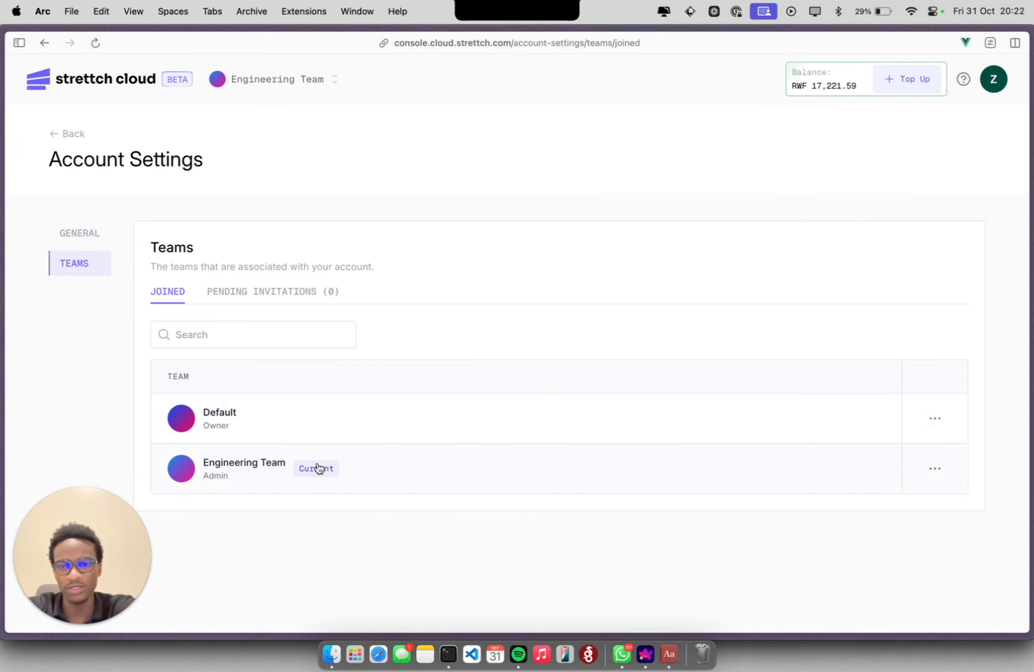
click(303, 296)
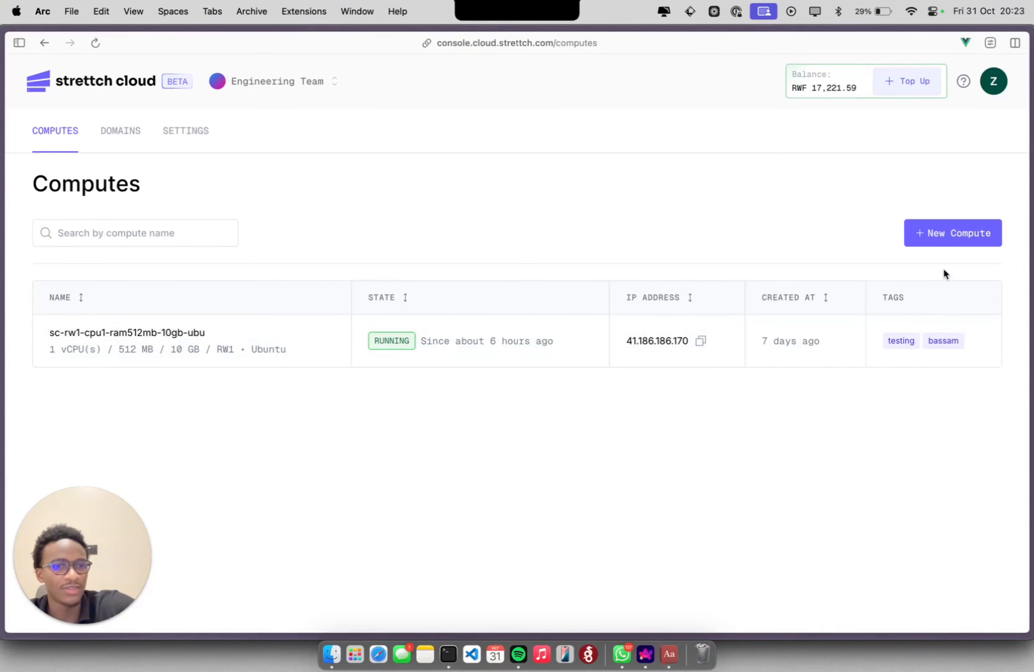
Step: Start creating a new compute in the Kigali-1 location with the Ubuntu 24.04 image
click(926, 235)
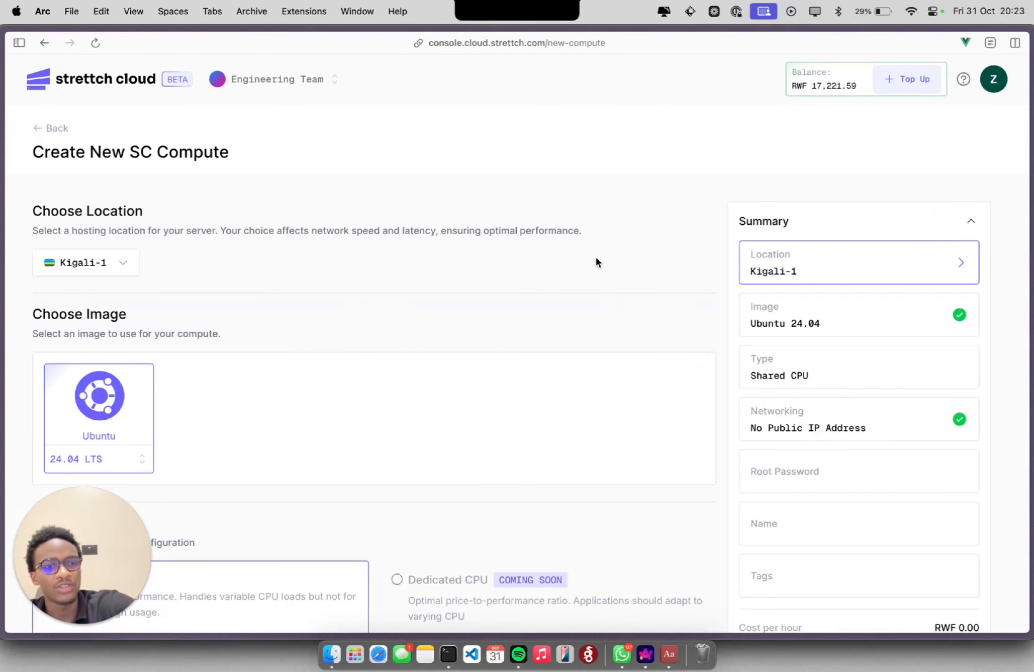
scroll(132, 359, down, 3)
scroll(131, 359, up, 3)
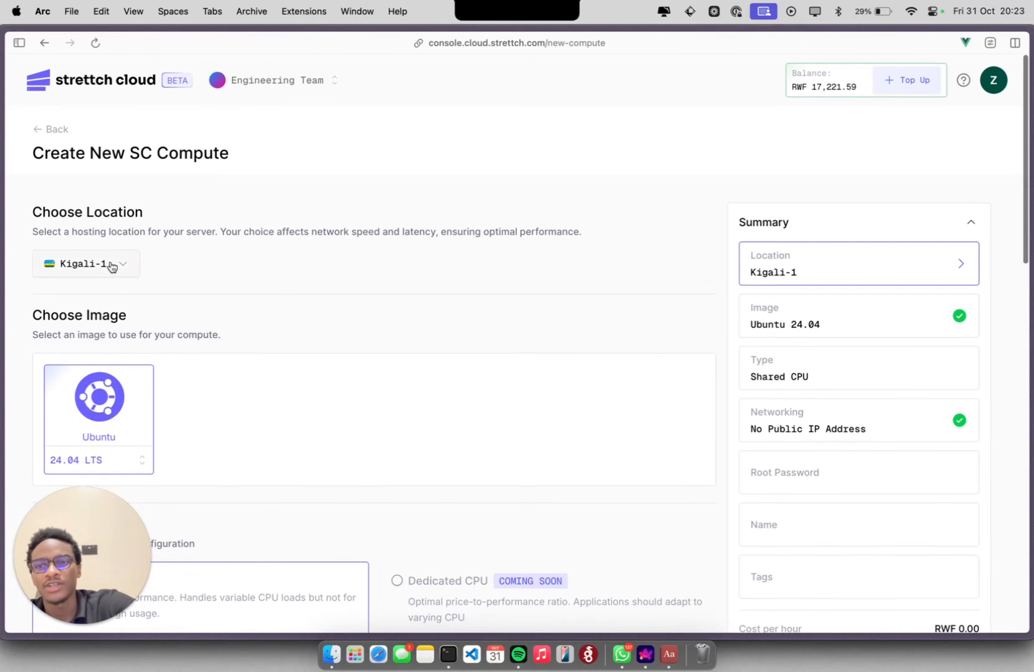
click(111, 266)
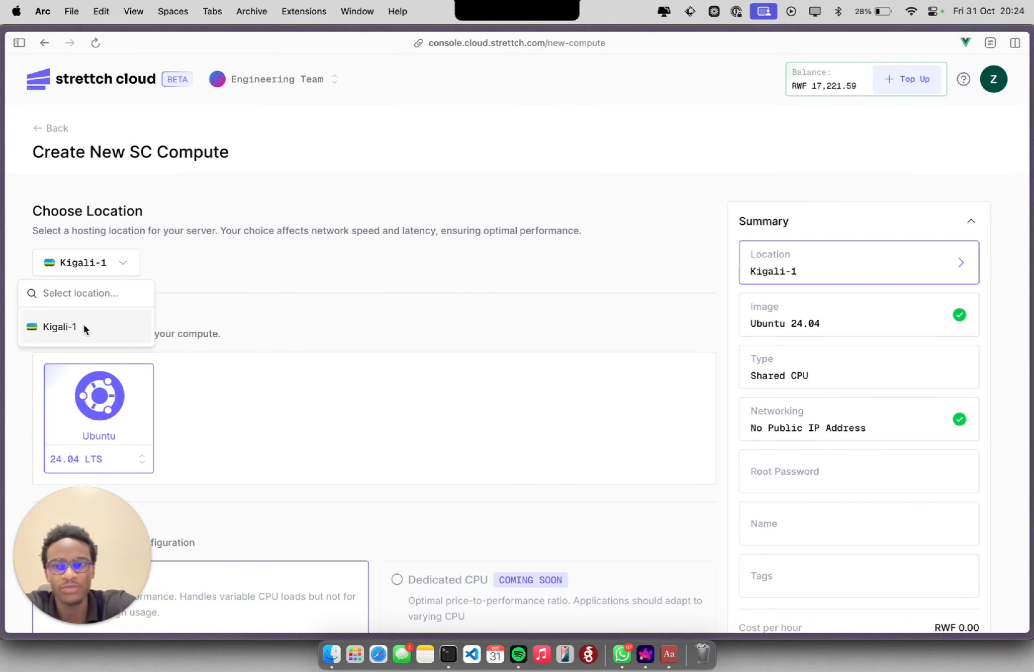
click(87, 325)
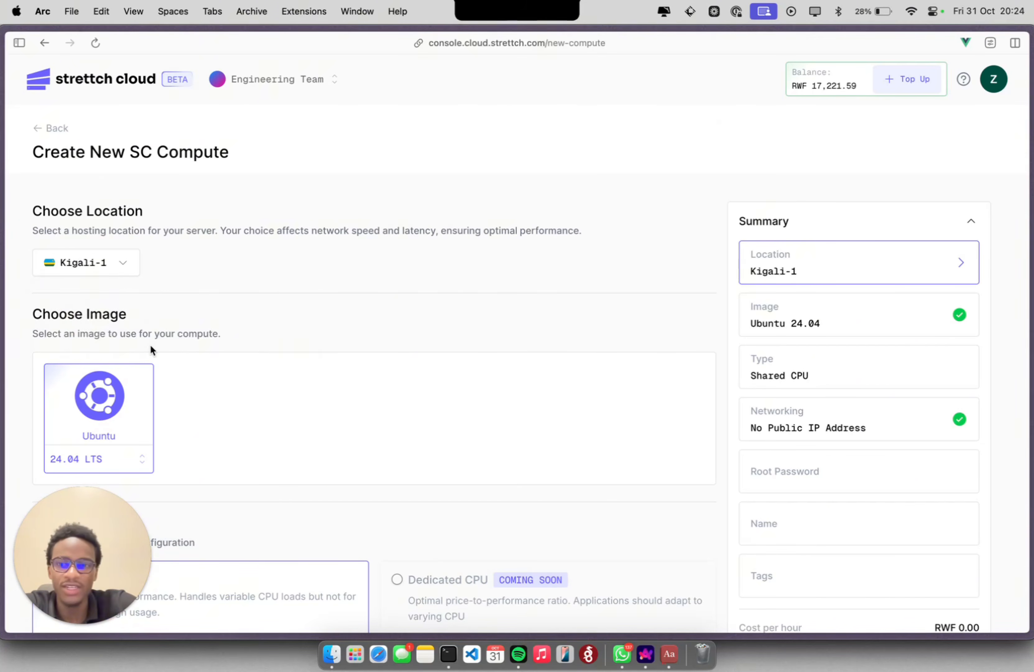
scroll(151, 348, up, 2)
click(78, 246)
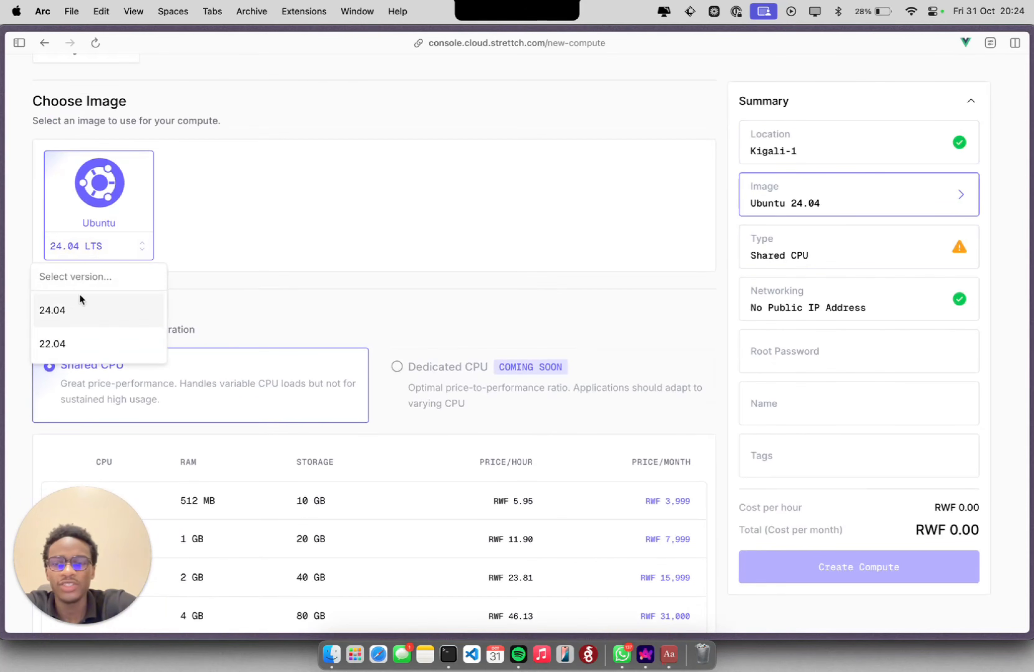
click(74, 311)
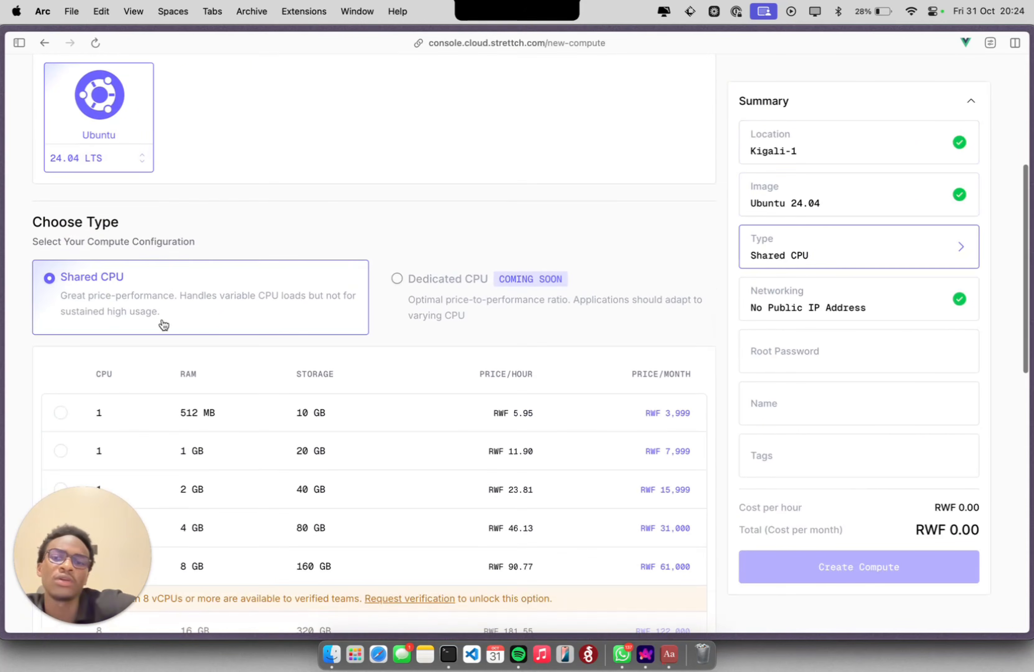
Step: Choose the Shared CPU configuration with 1 CPU, 2 GB RAM and 40 GB storage for the compute
click(163, 325)
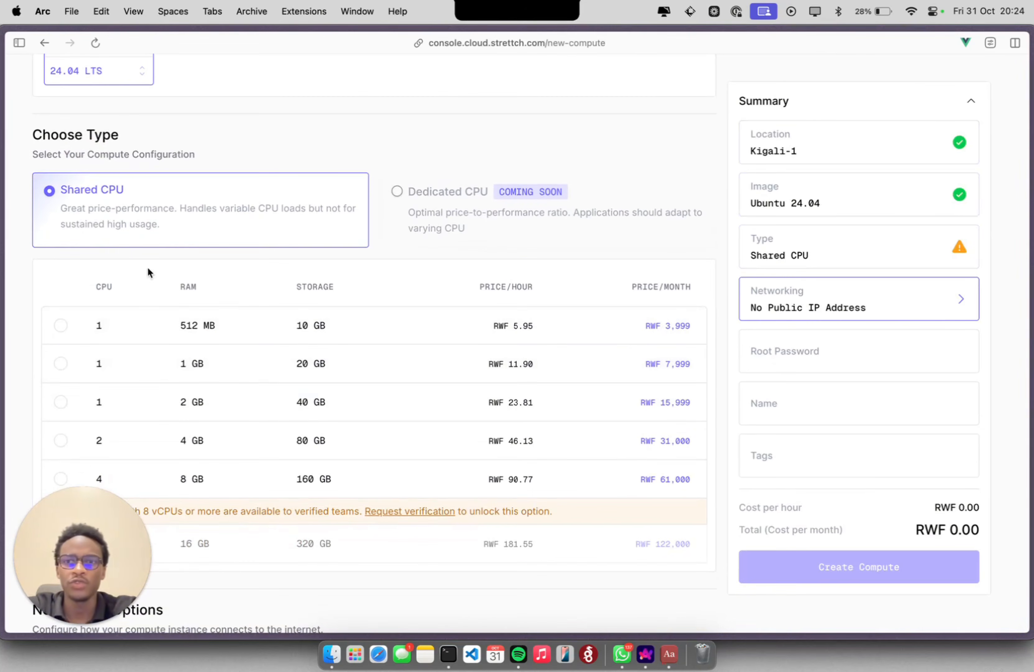
scroll(215, 378, down, 1)
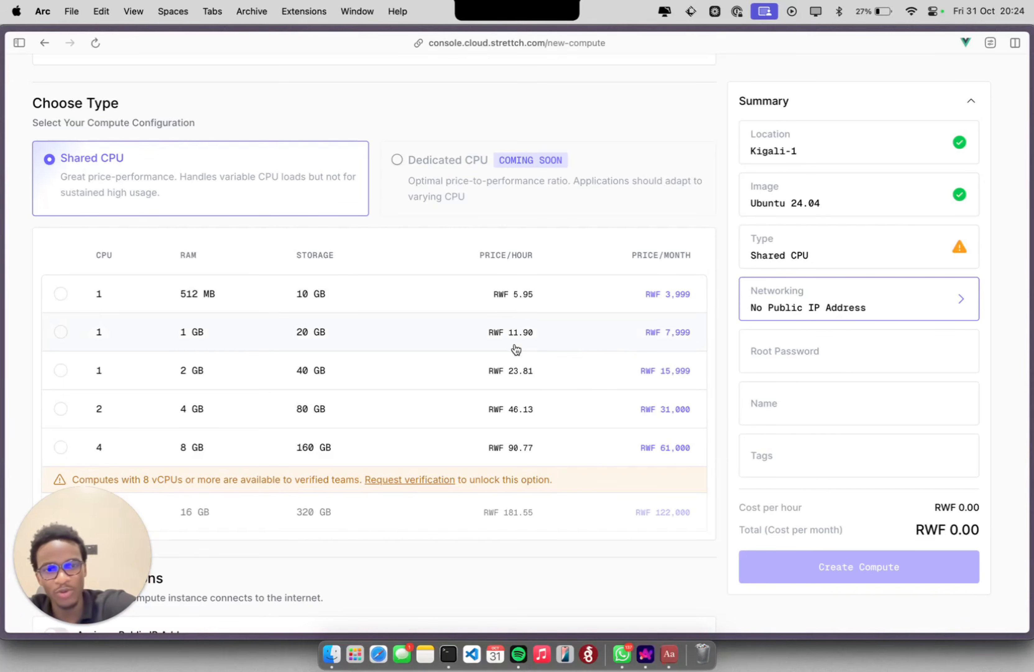
click(512, 377)
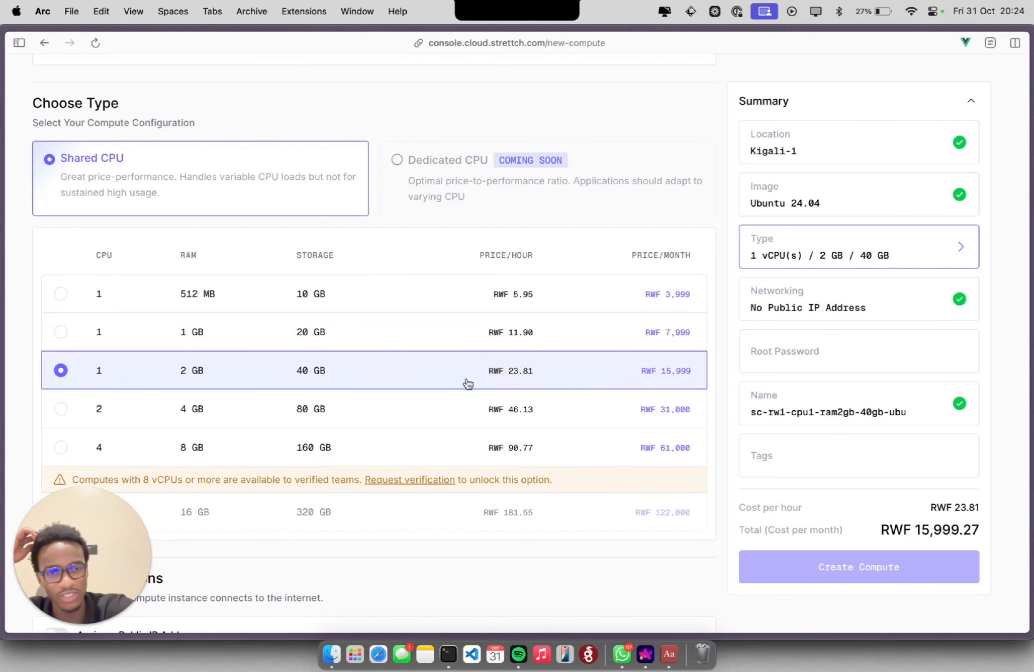
Step: Assign a public IP address to the compute in its networking options and highlight the address price
scroll(543, 386, down, 5)
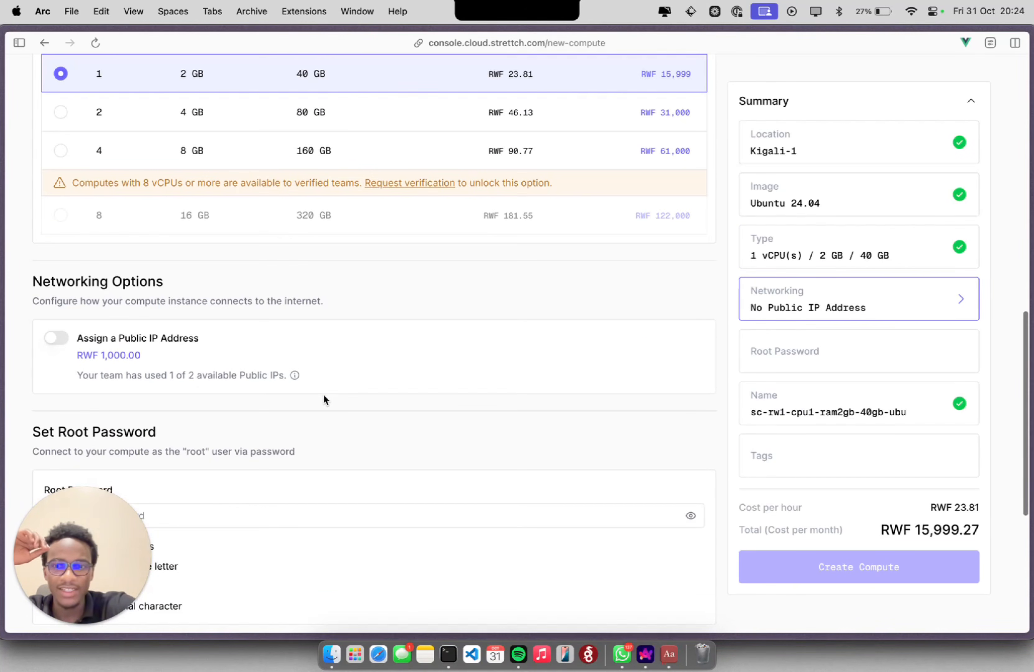
click(60, 339)
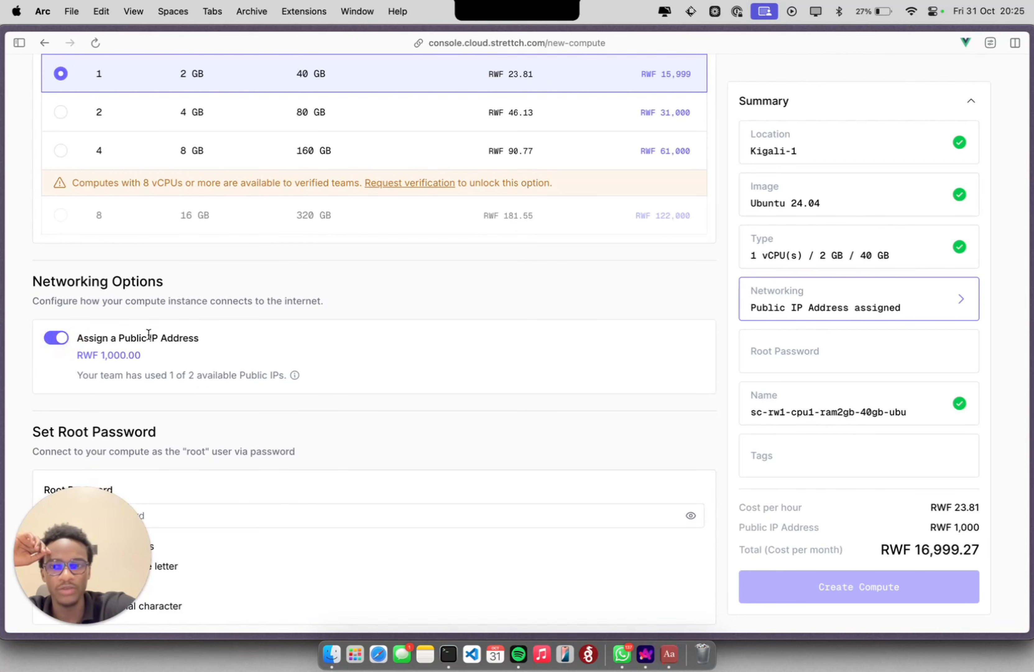
double_click(124, 355)
Step: Enter the root password for the new compute
scroll(147, 367, down, 3)
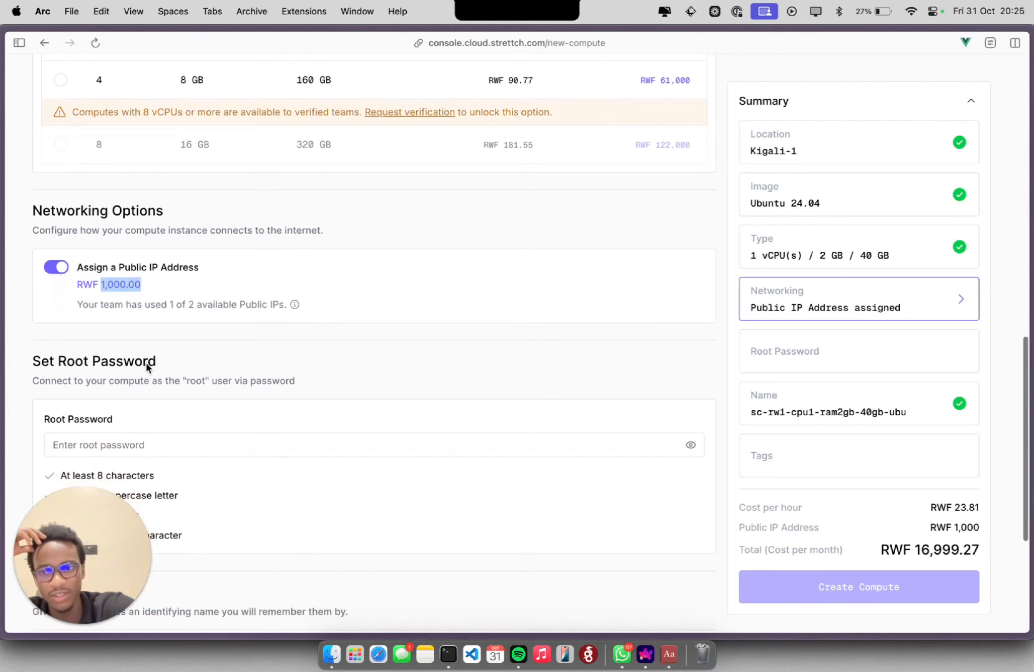
click(120, 378)
text(••••••••••)
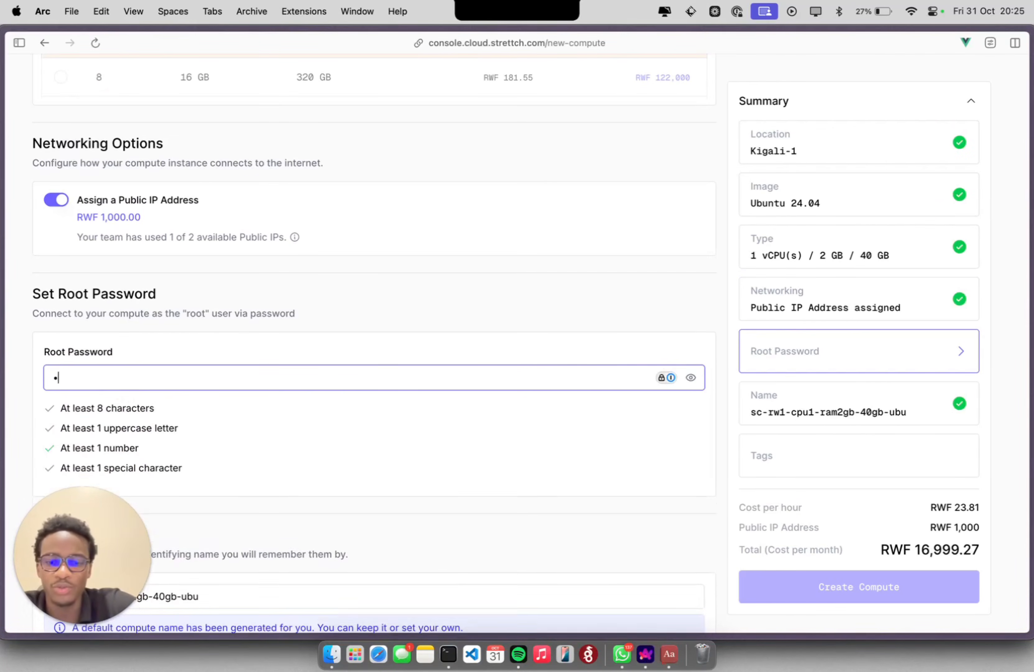
Step: Replace the generated compute name with strettch-shop
scroll(242, 439, down, 2)
scroll(242, 439, down, 3)
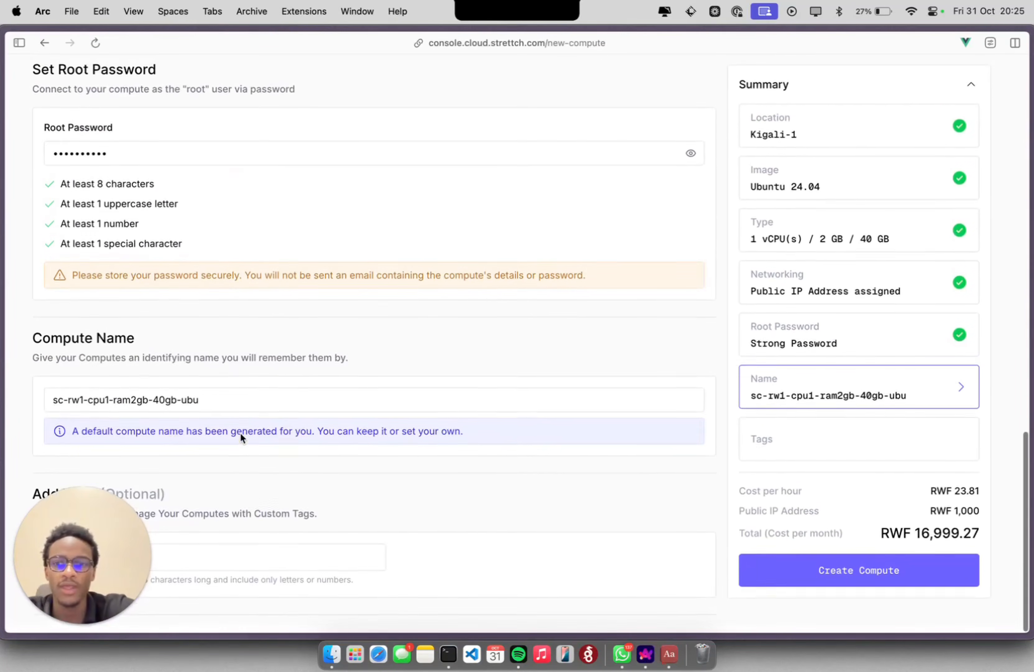
triple_click(209, 395)
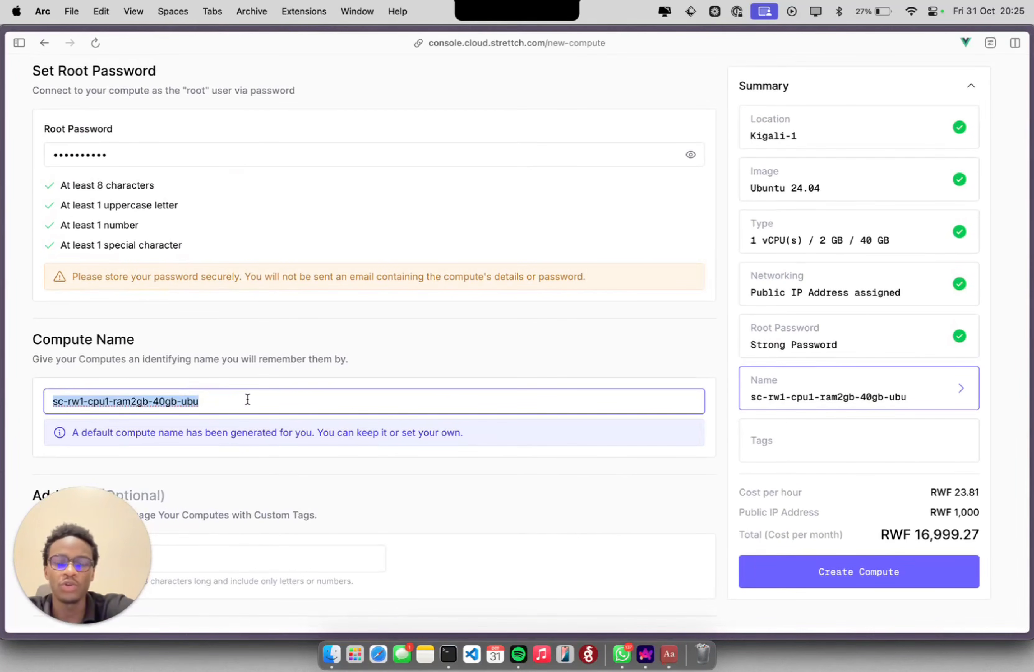
text(st)
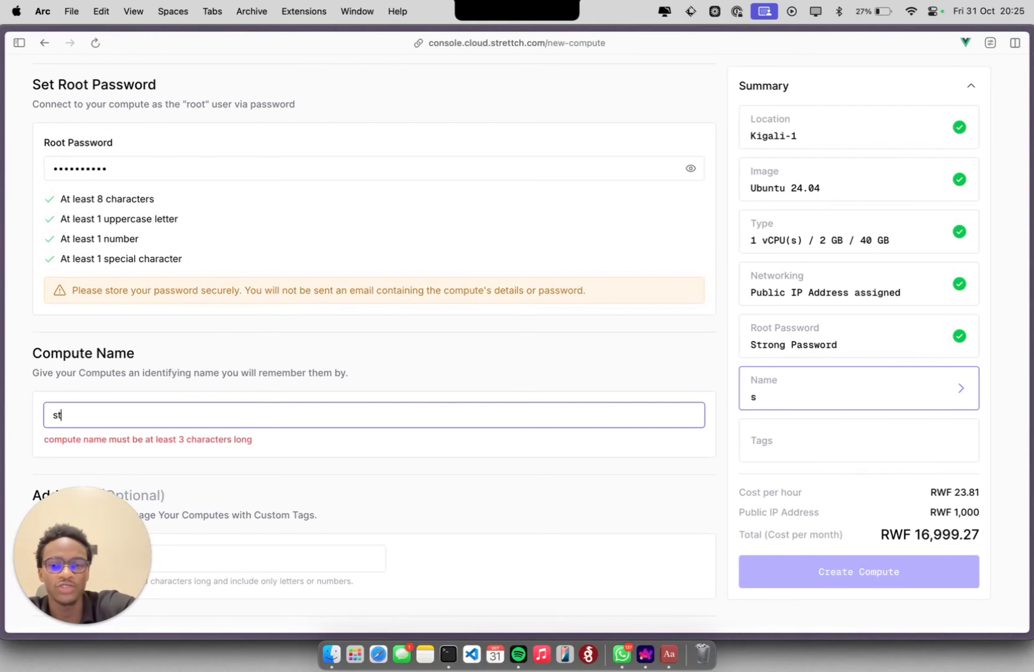
text(rettch-s)
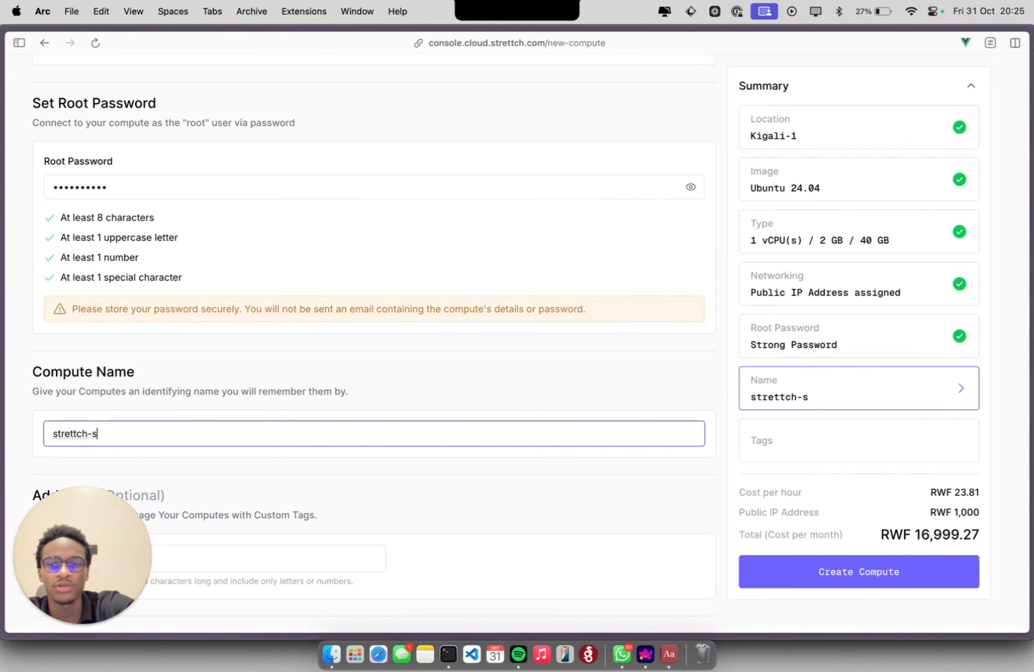
text(hop)
click(247, 365)
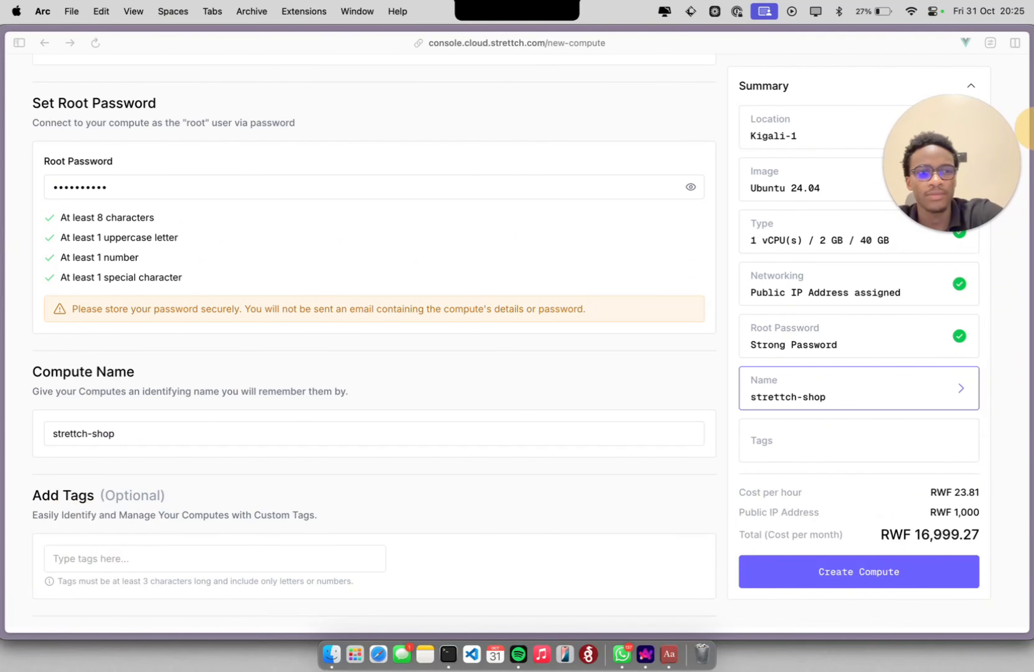
Step: Add the tags shop and frontend to the new compute
drag(988, 117, 987, 60)
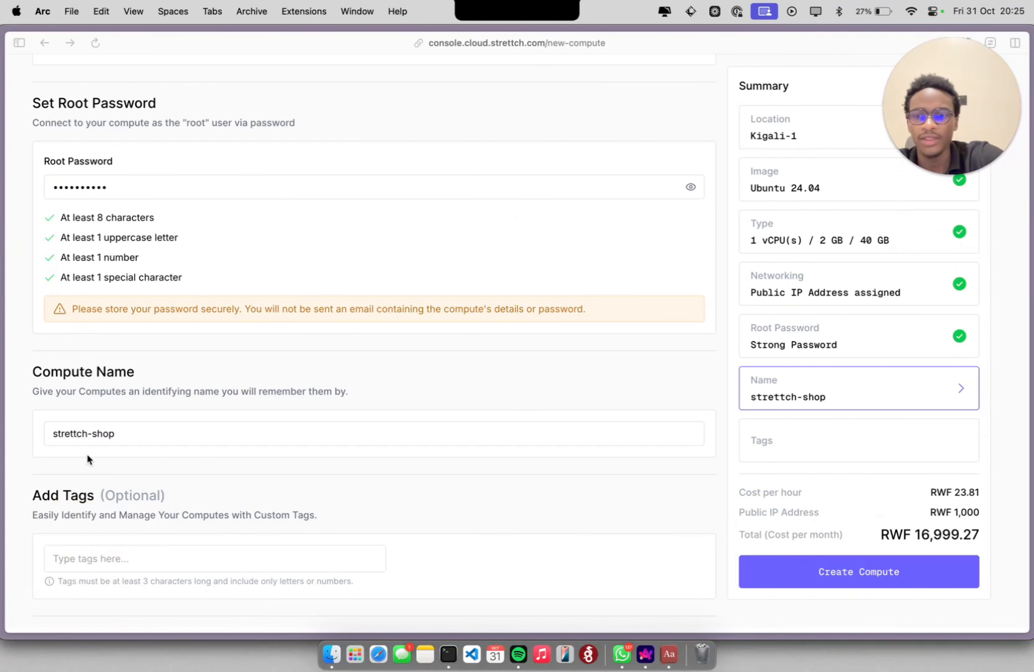
click(106, 551)
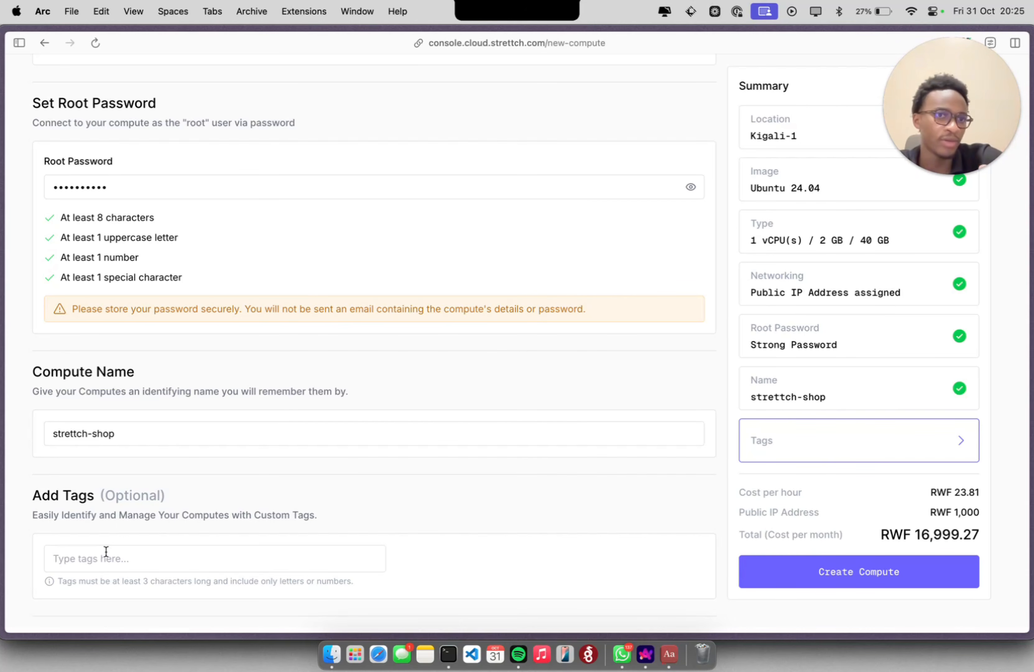
click(92, 555)
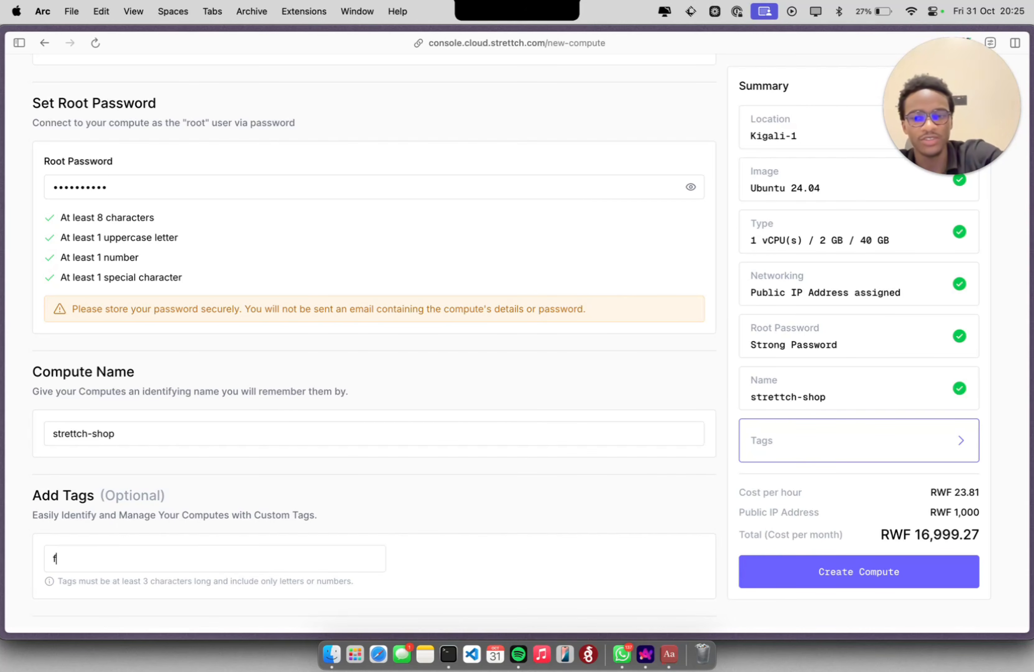
text(shop)
key(Return)
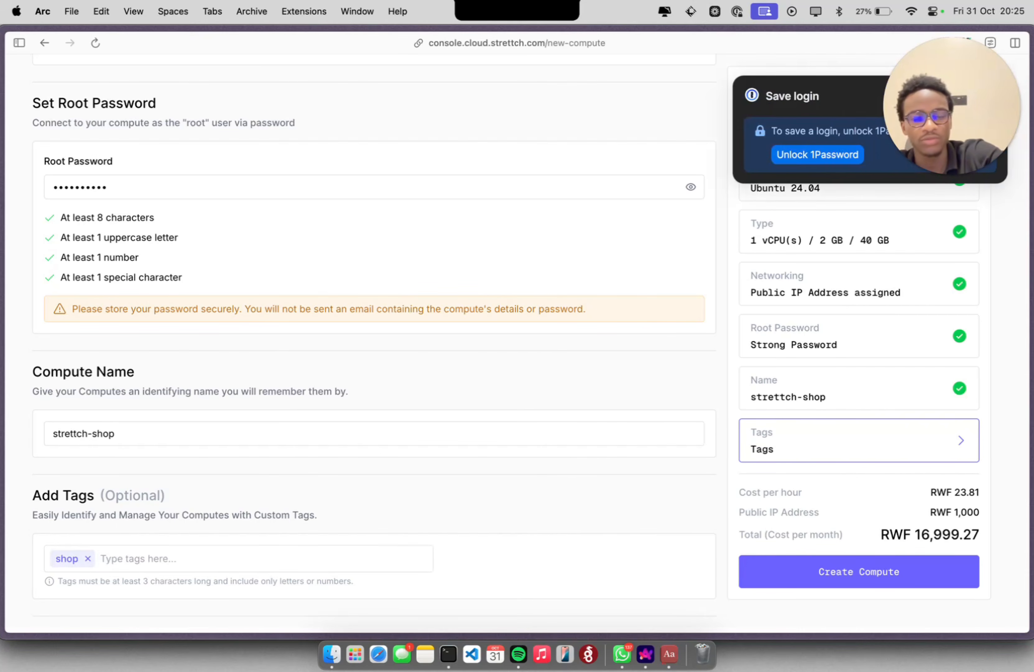
text(frontend)
key(Return)
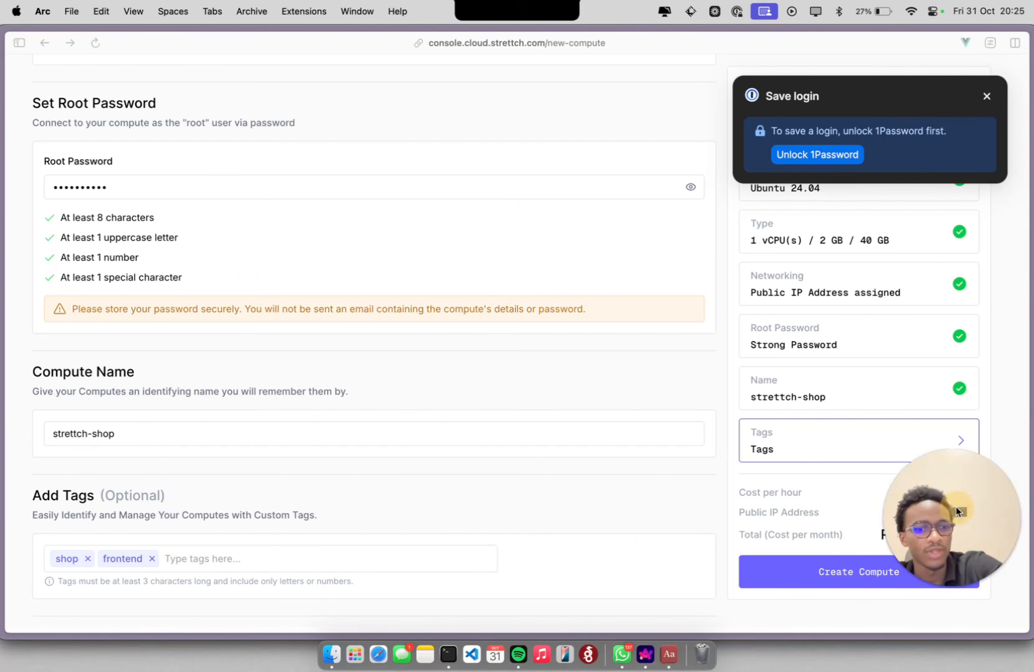
drag(956, 506, 79, 536)
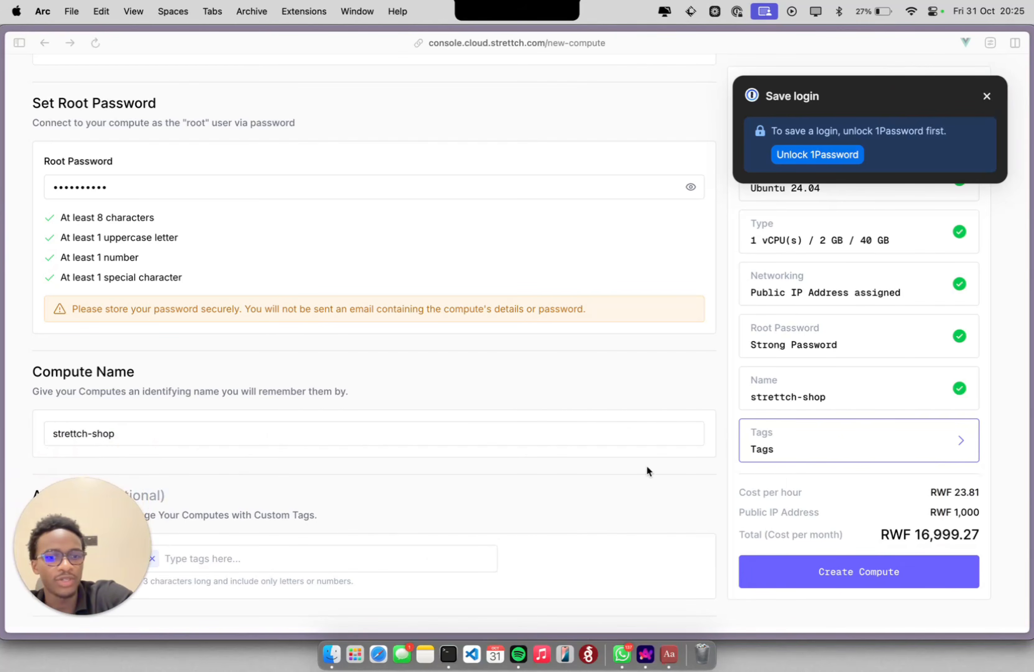
click(643, 394)
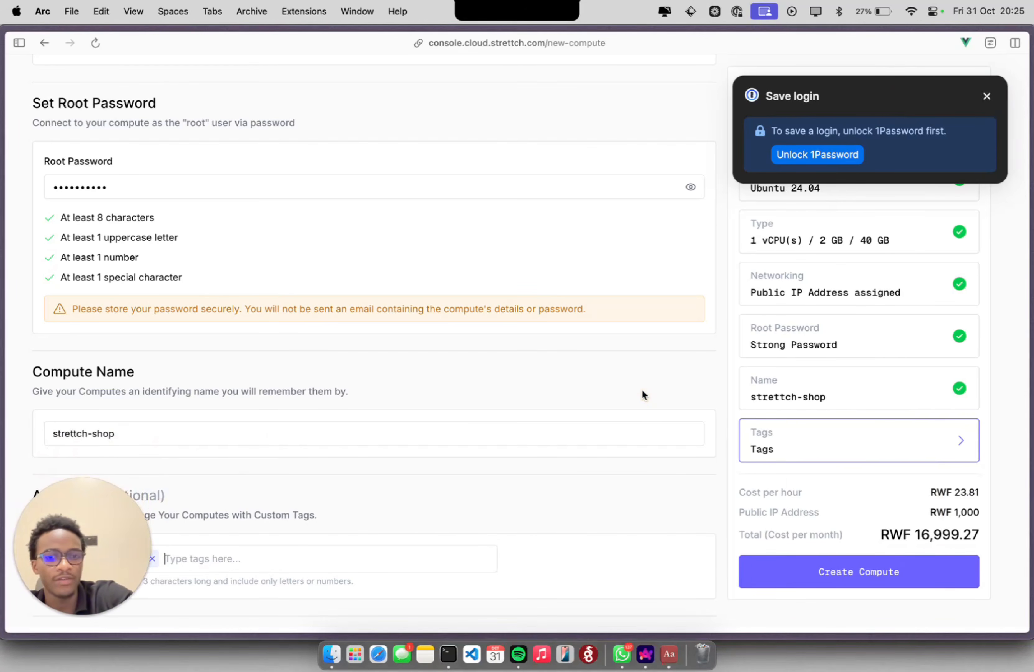
Step: Review the compute's configuration, create the compute and dismiss the 1Password save-login prompt
scroll(641, 389, up, 15)
scroll(642, 389, up, 5)
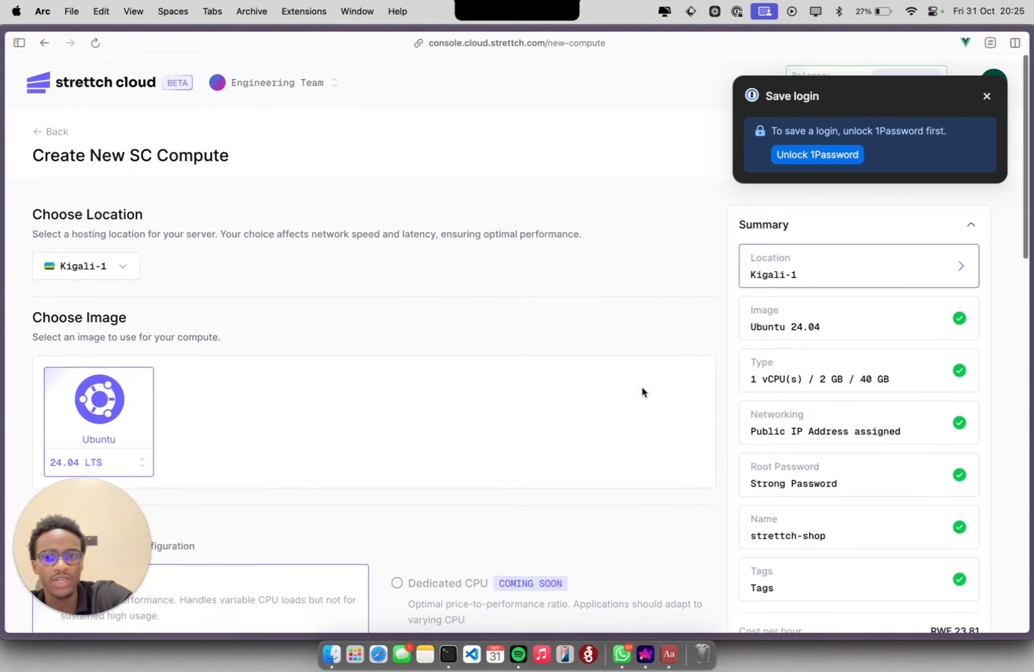
scroll(642, 389, down, 15)
click(911, 600)
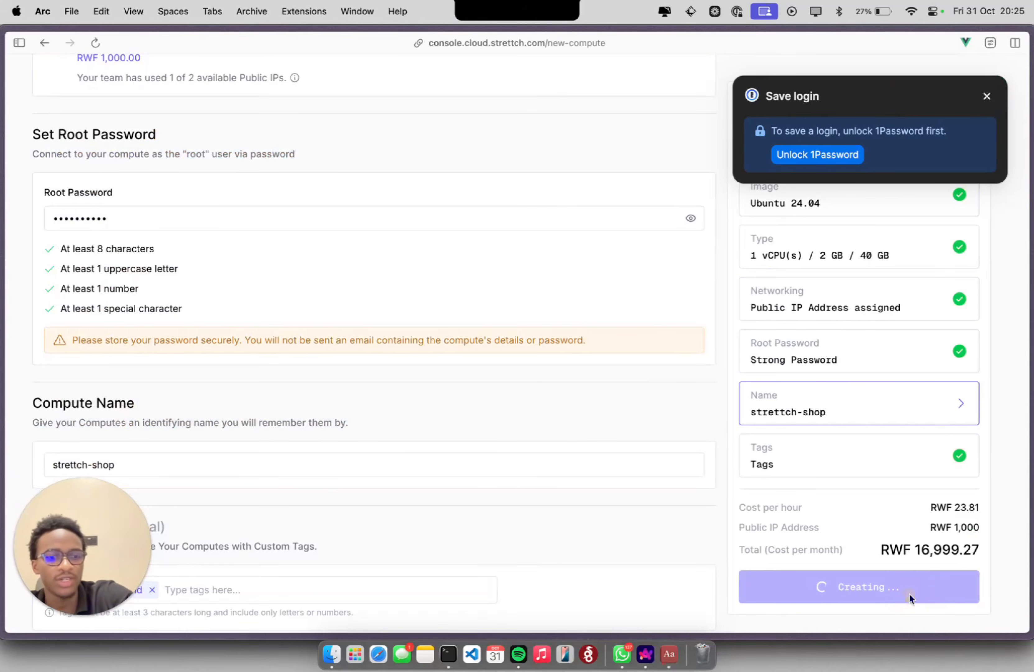
click(987, 96)
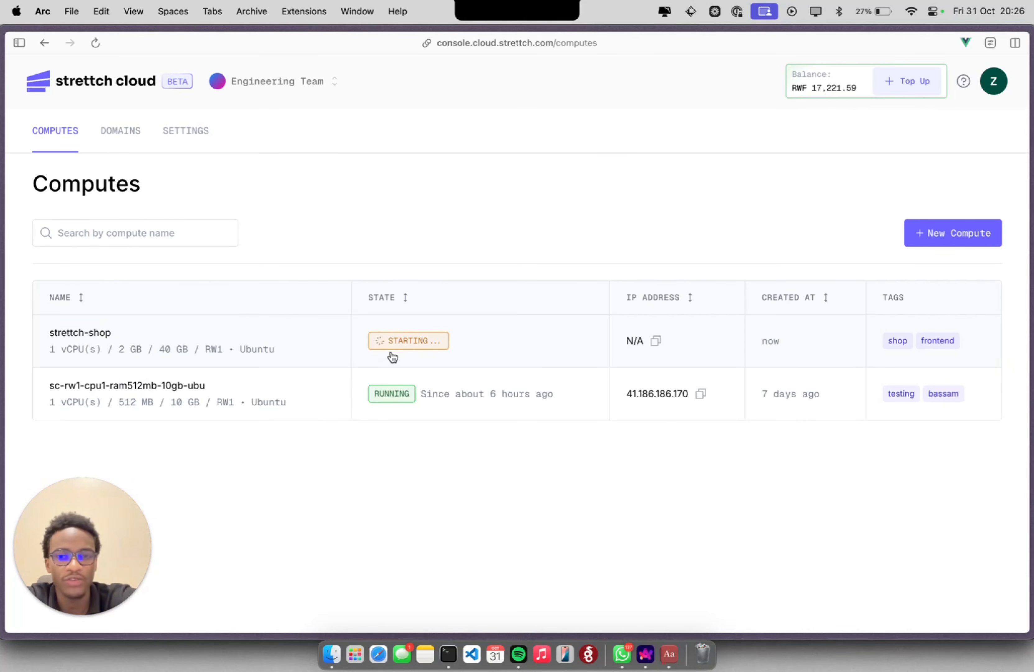
Step: Show the registered domains, and switch to the Figma architecture diagram to examine the strettch-shop.clarance.me A record
click(116, 136)
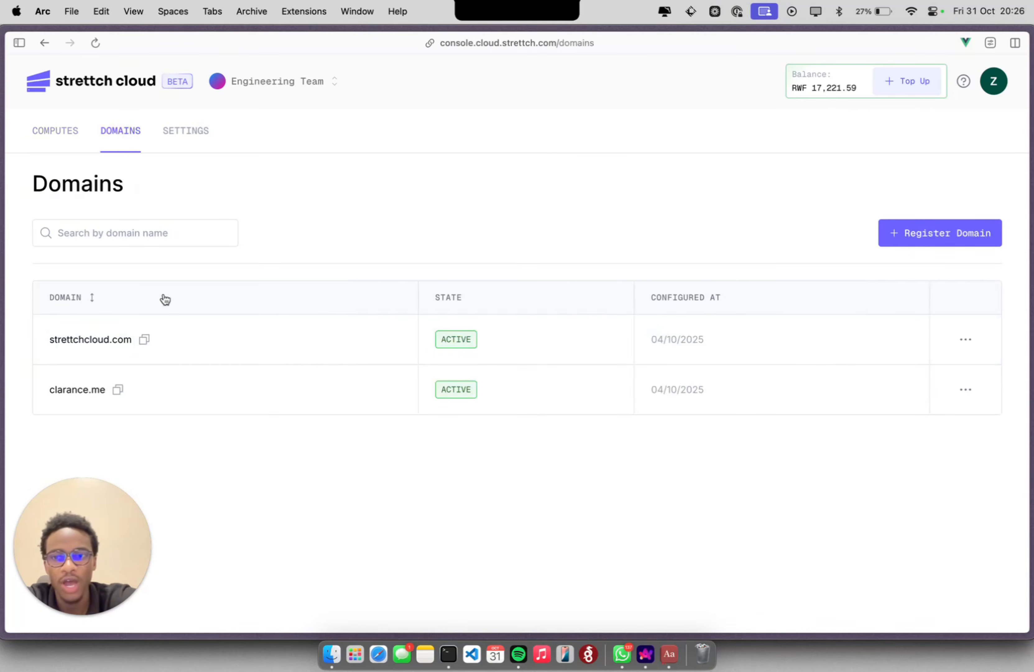
mouse_move(2, 305)
click(51, 341)
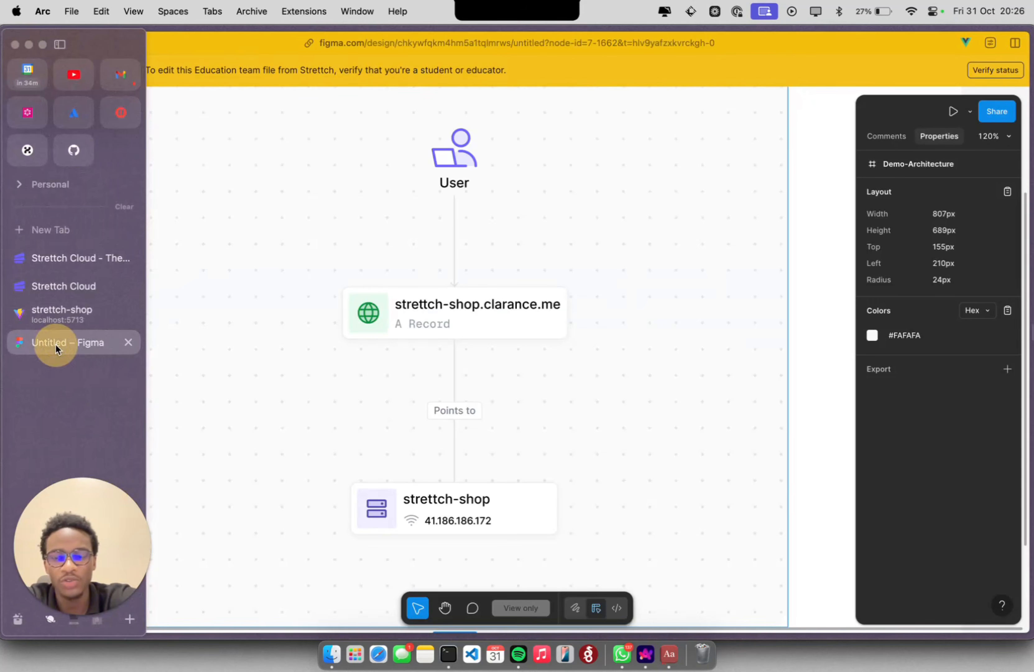
click(425, 306)
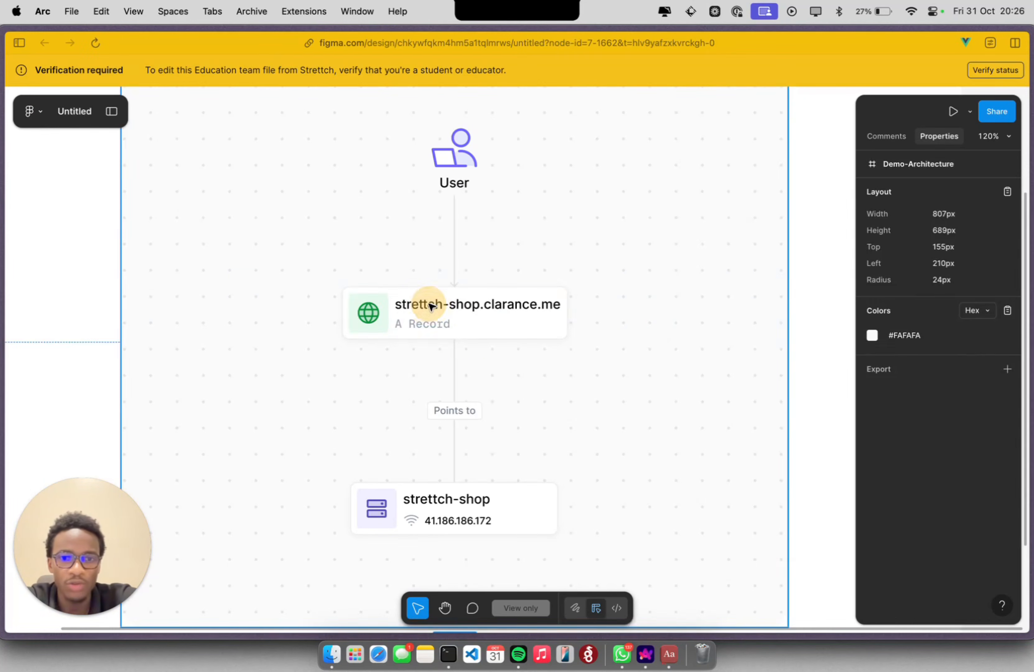
click(438, 306)
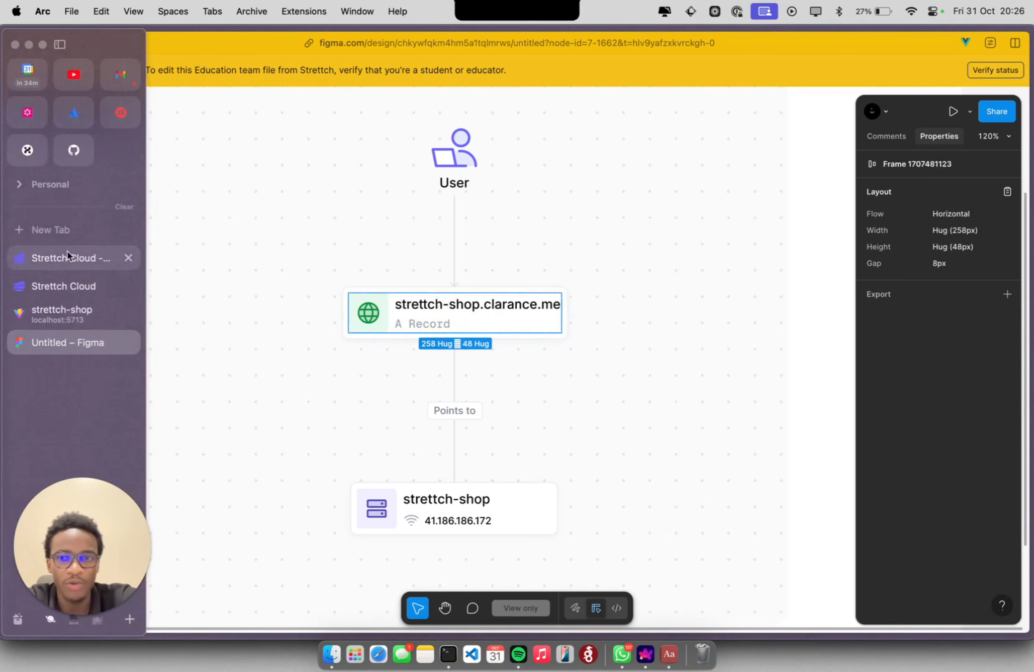
Step: Switch back to the Strettch Cloud console and show the A records of the clarance.me domain
mouse_move(11, 261)
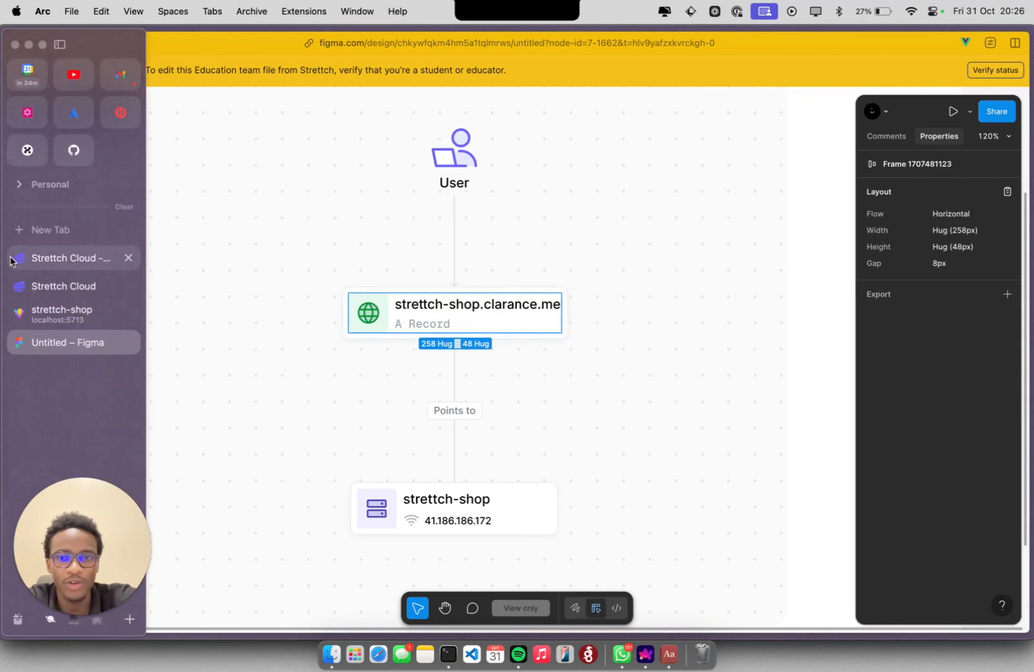
click(42, 283)
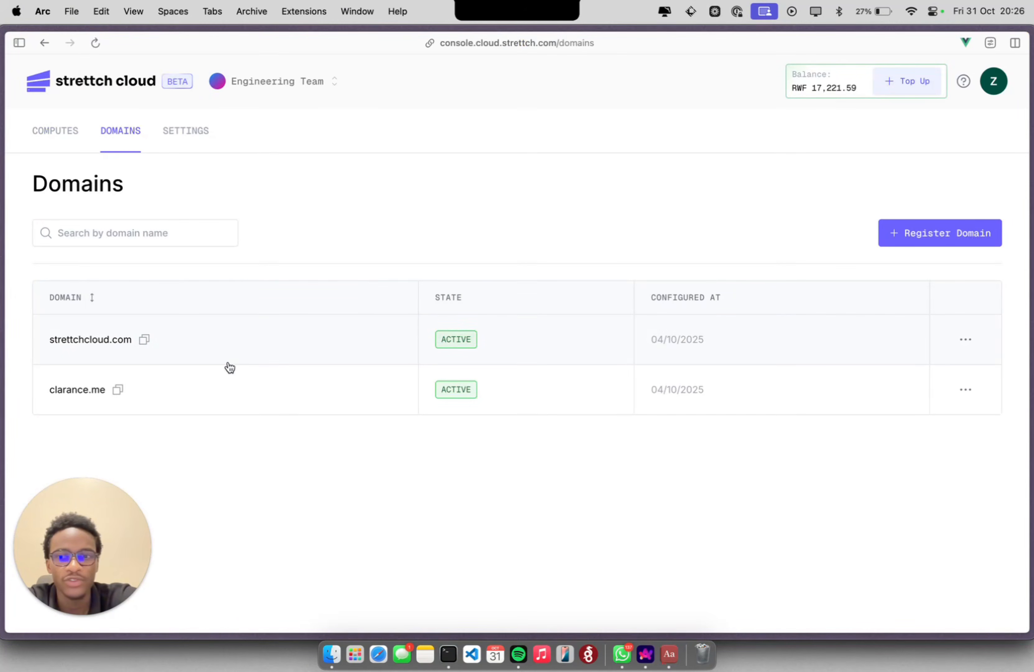
click(77, 390)
click(127, 329)
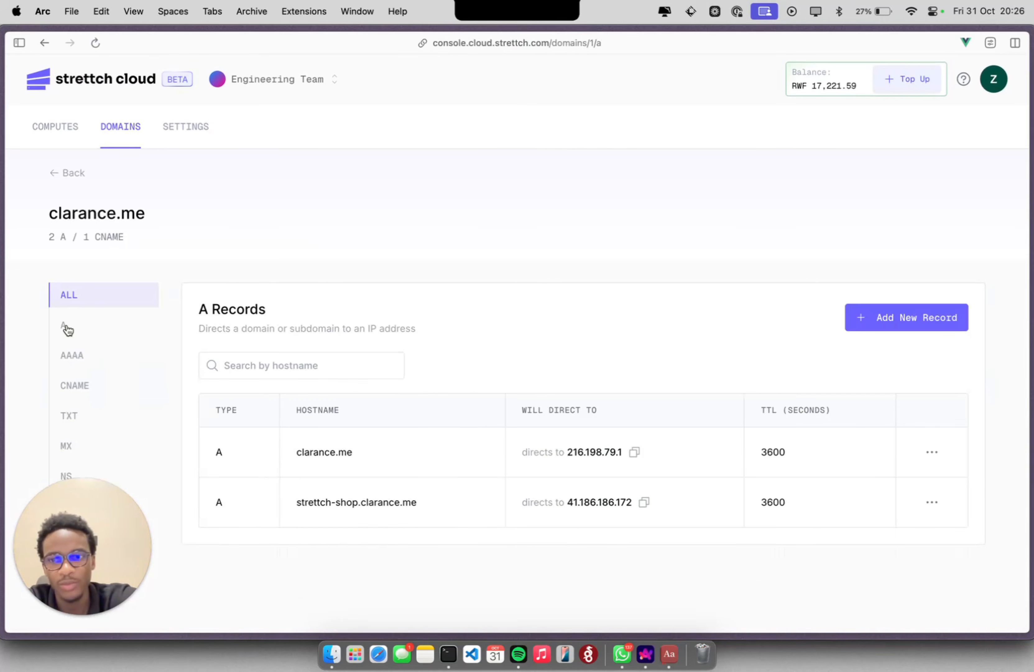
Step: Delete the existing A record for strettch-shop.clarance.me
click(915, 319)
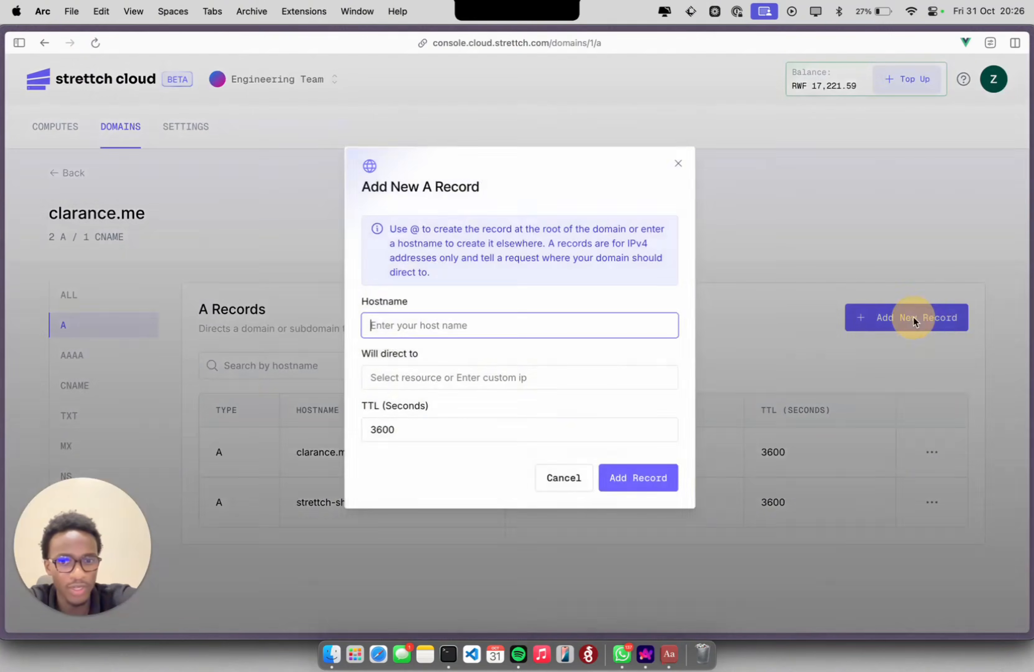
drag(297, 502, 419, 507)
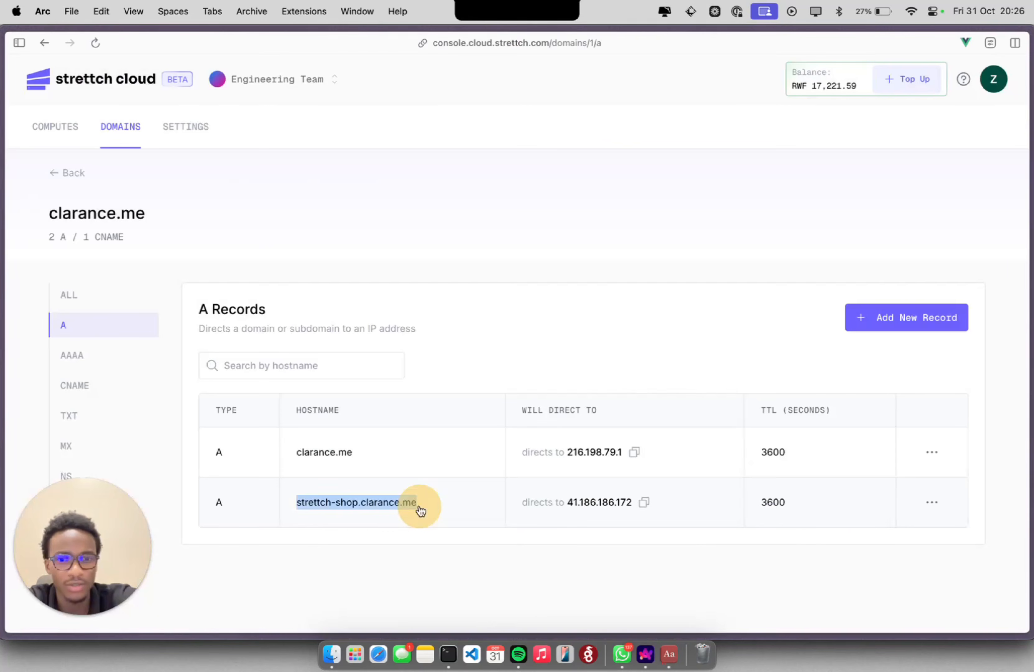
click(932, 502)
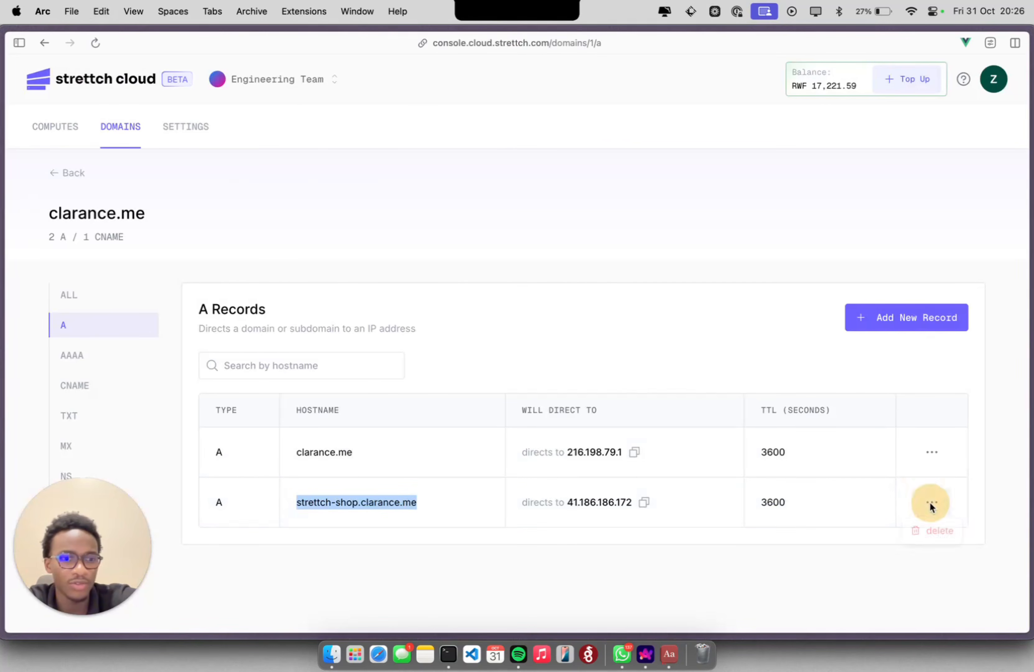
click(931, 534)
click(650, 395)
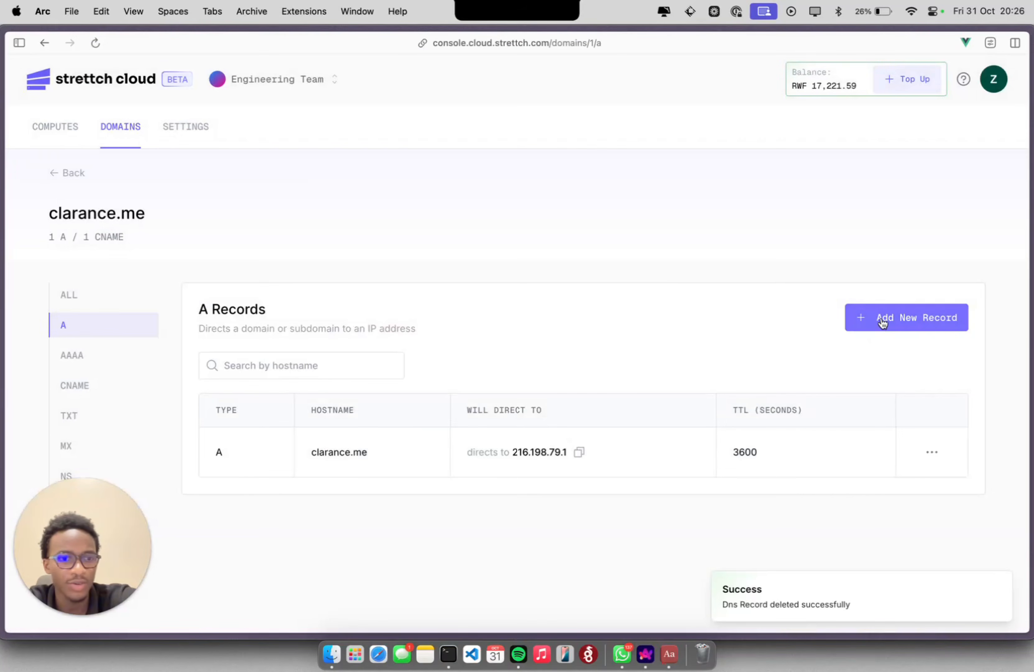
Step: Start a new A record for clarance.me with the hostname strettch-shop
click(999, 581)
click(916, 331)
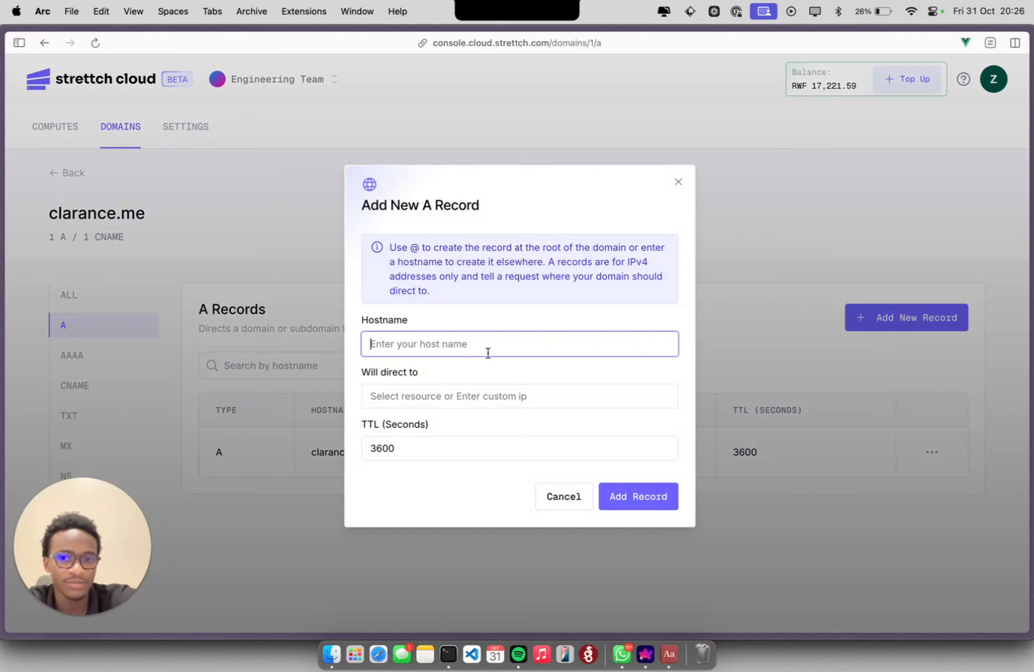
text(stretch-shop.clarance.me)
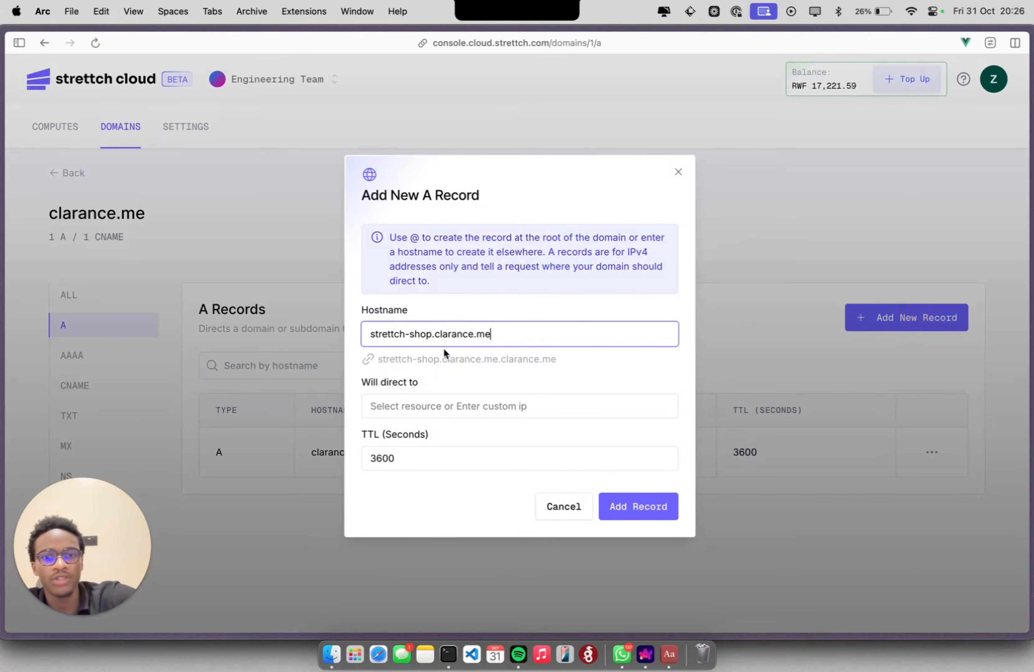
click(433, 335)
key(super+shift+Right)
key(BackSpace)
Step: Point out the full domain preview strettch-shop.clarance.me beneath the record's hostname
click(395, 359)
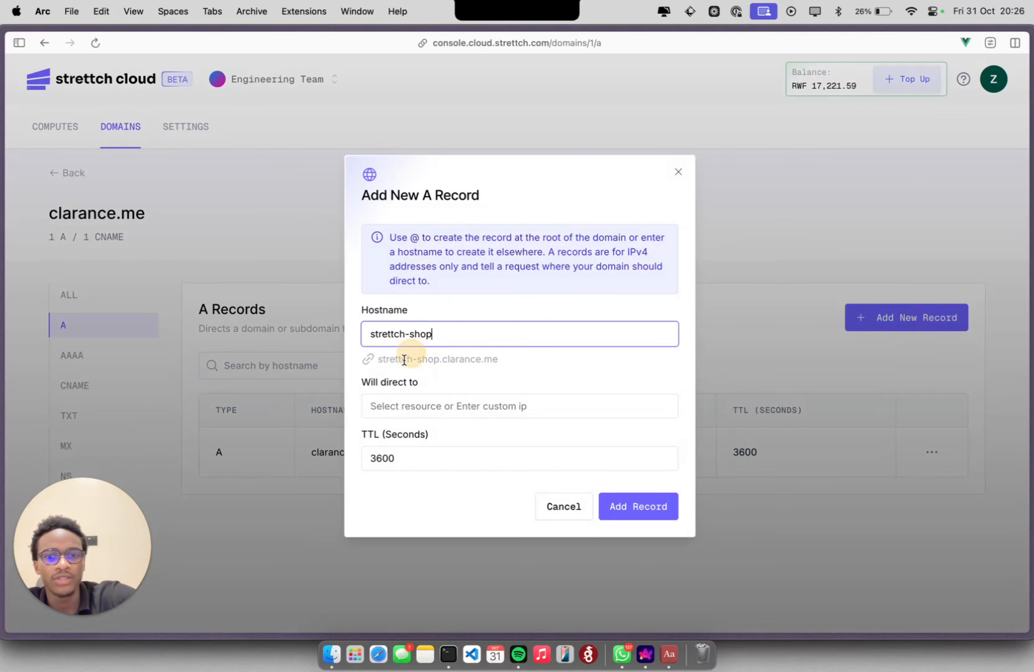
double_click(396, 359)
click(419, 359)
click(428, 360)
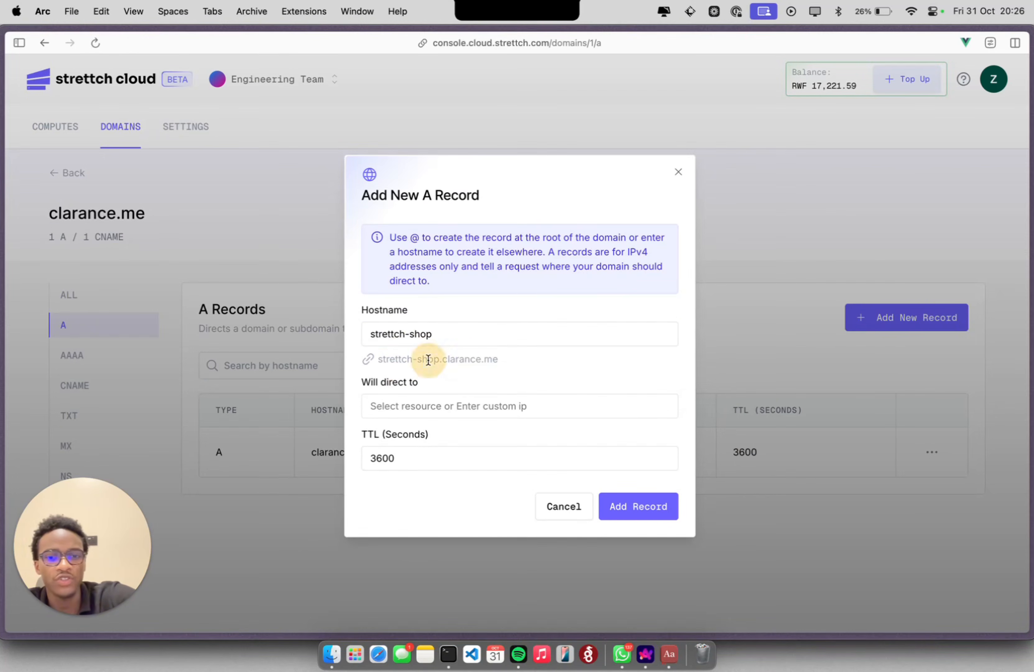
click(468, 360)
double_click(480, 359)
double_click(488, 359)
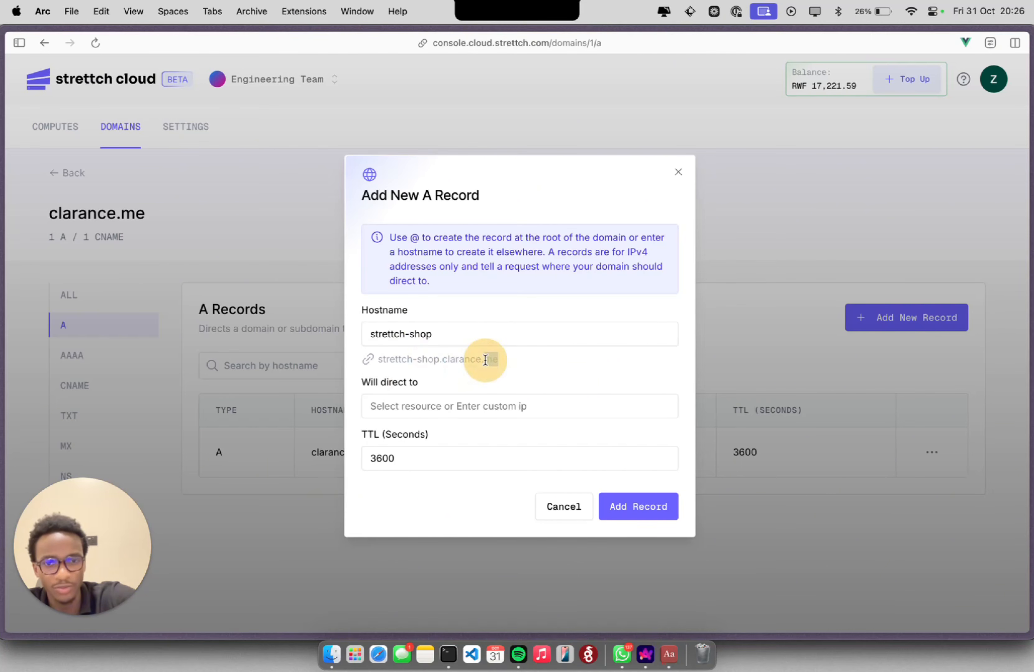
Step: Open the Figma diagram and check which compute the strettch-shop.clarance.me A record has to point to
click(456, 398)
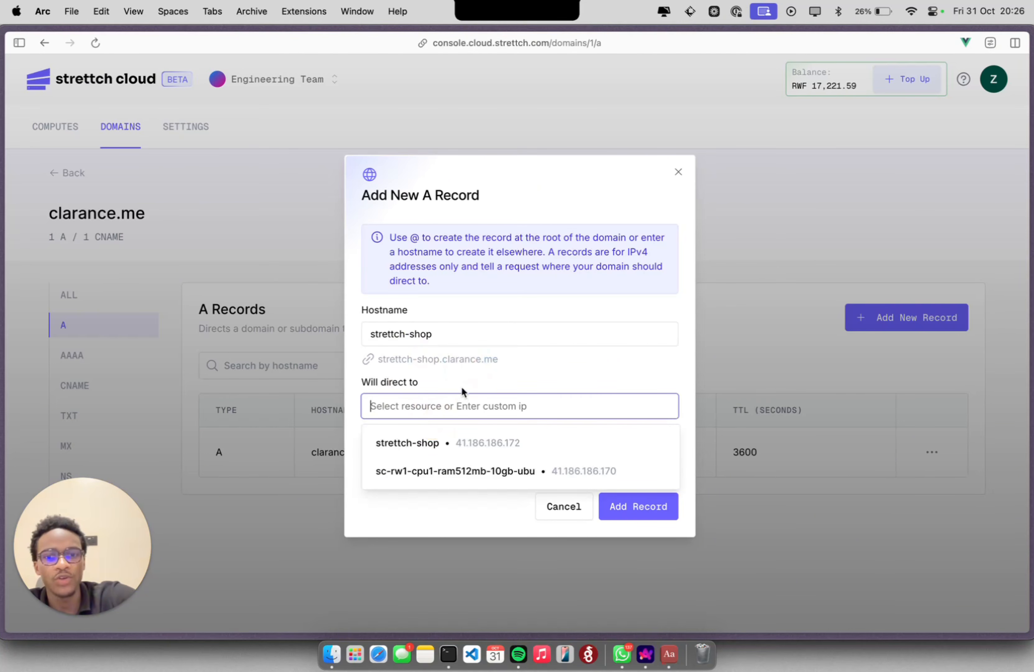
mouse_move(4, 386)
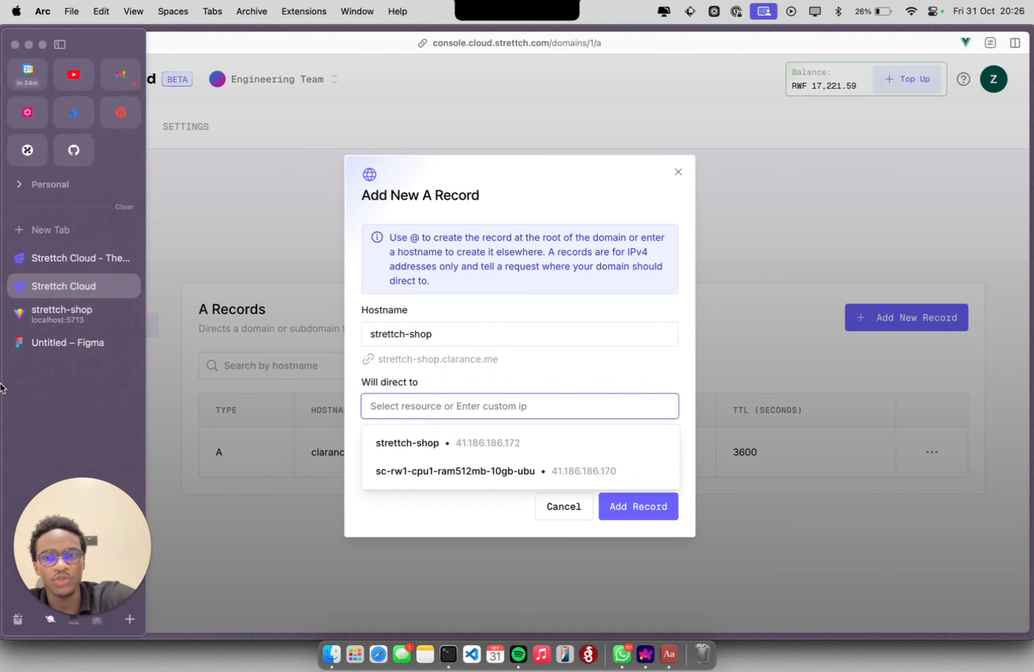
click(48, 316)
mouse_move(2, 336)
click(35, 342)
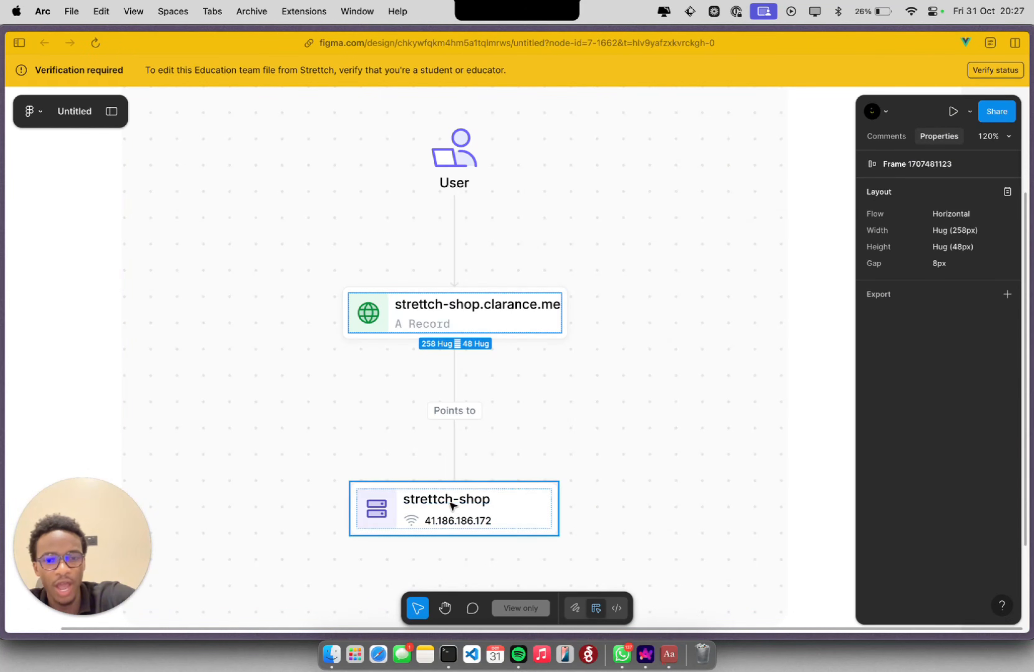
Step: Return to the Strettch Cloud console, direct the A record to the strettch-shop compute (41.186.186.172) and add it
mouse_move(2, 331)
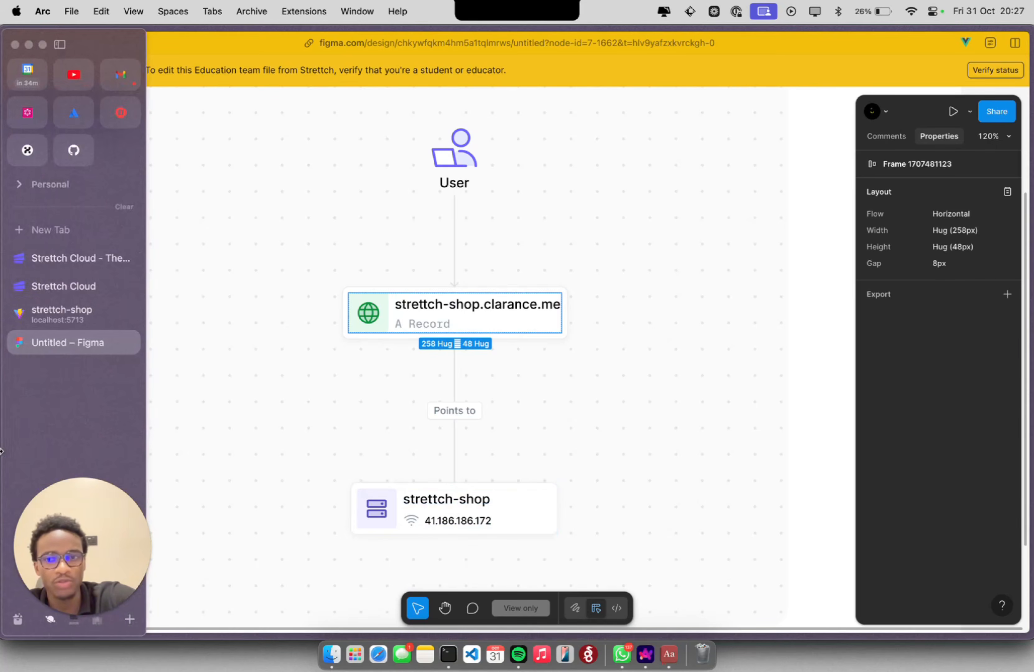
click(77, 286)
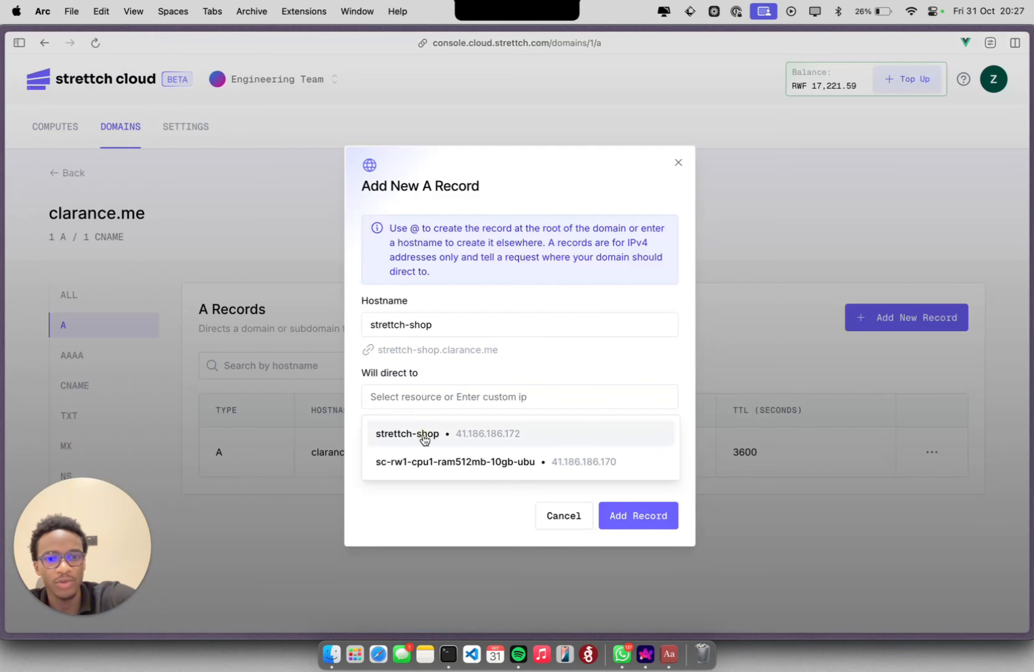
click(425, 437)
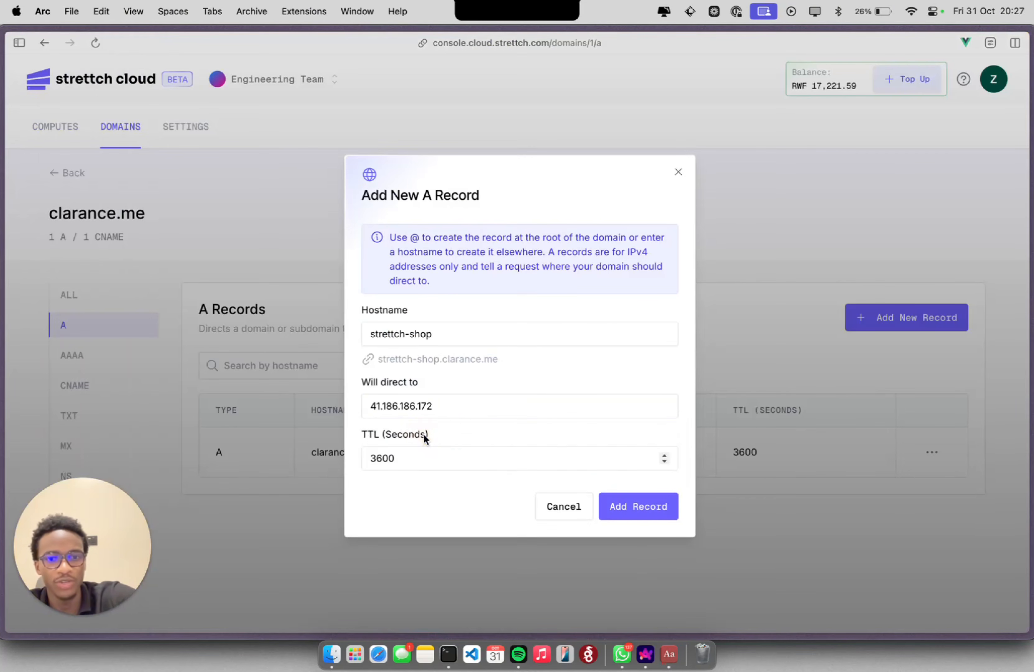
click(649, 513)
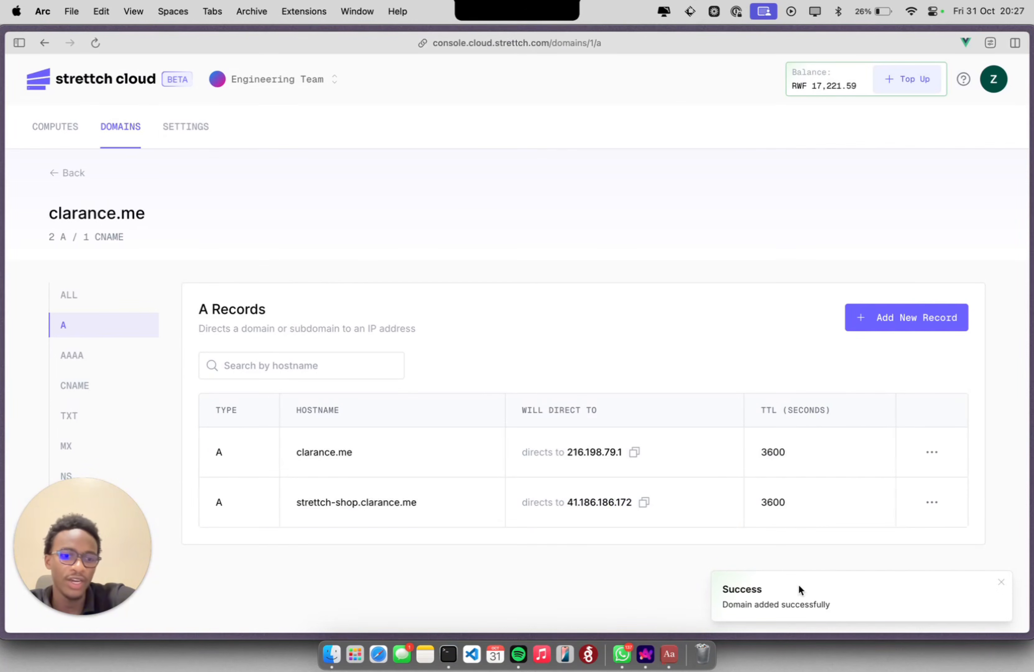
click(1003, 583)
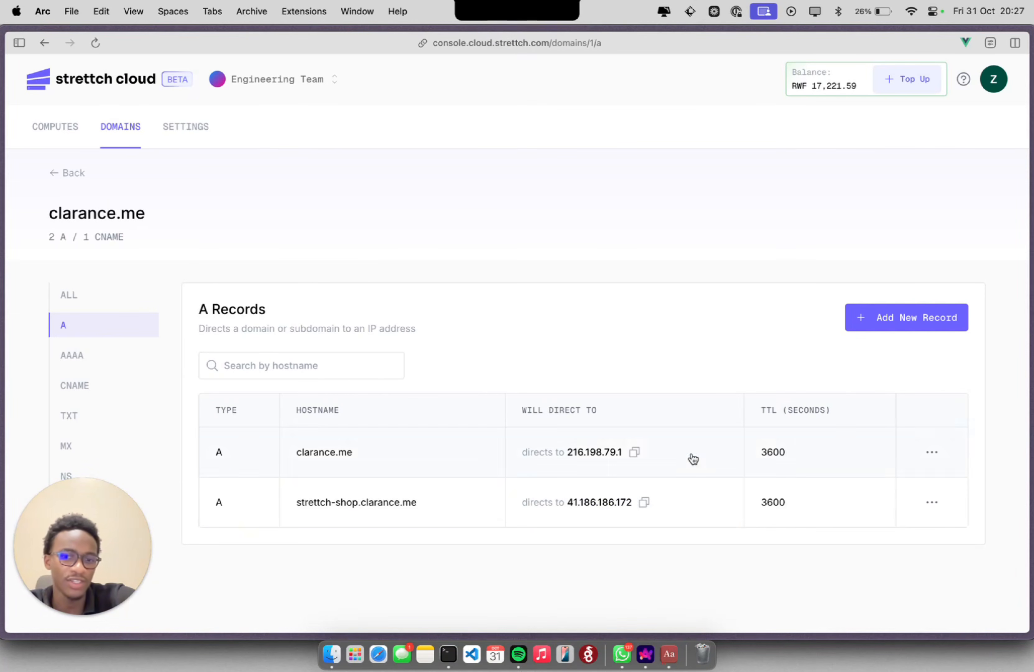
Step: Copy the new record's hostname strettch-shop.clarance.me and load it in a new browser tab to test the site
triple_click(381, 508)
key(super+c)
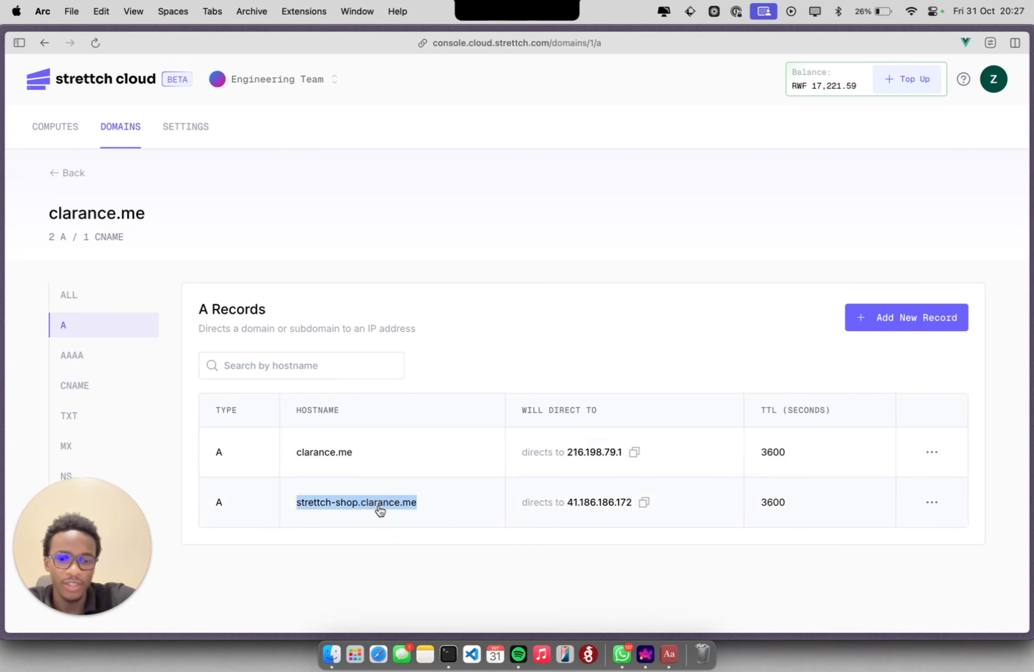
key(super+t)
key(super+v)
key(Return)
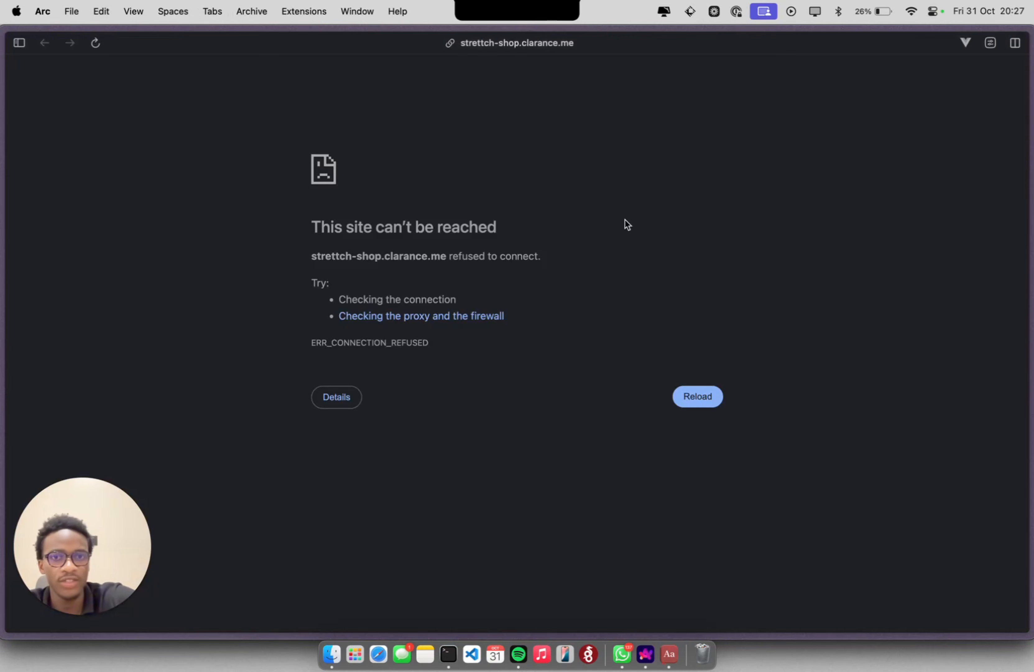
triple_click(437, 227)
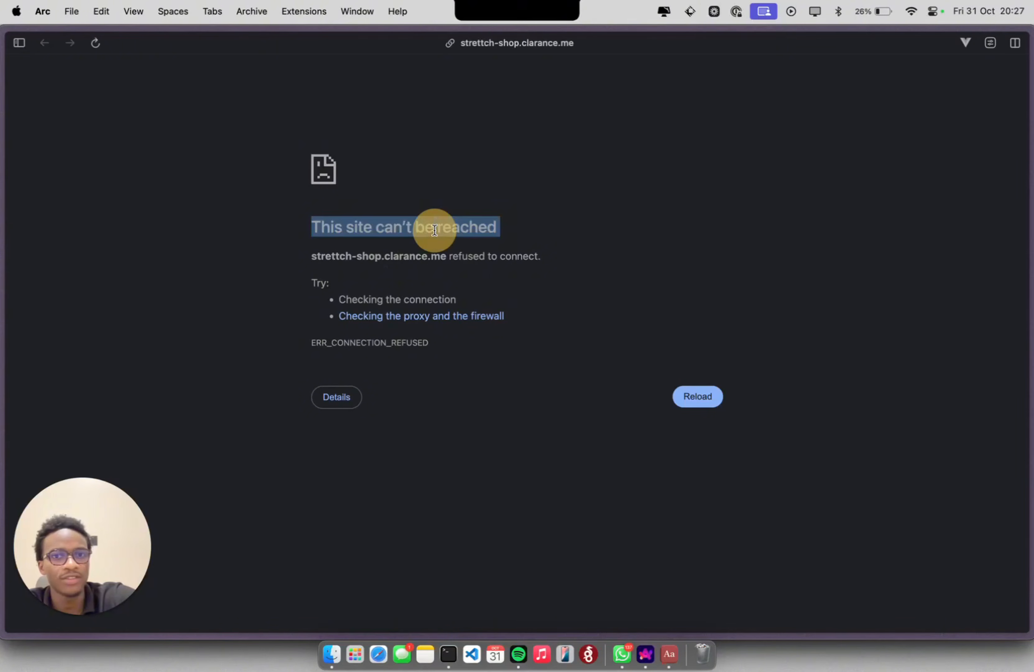
click(500, 237)
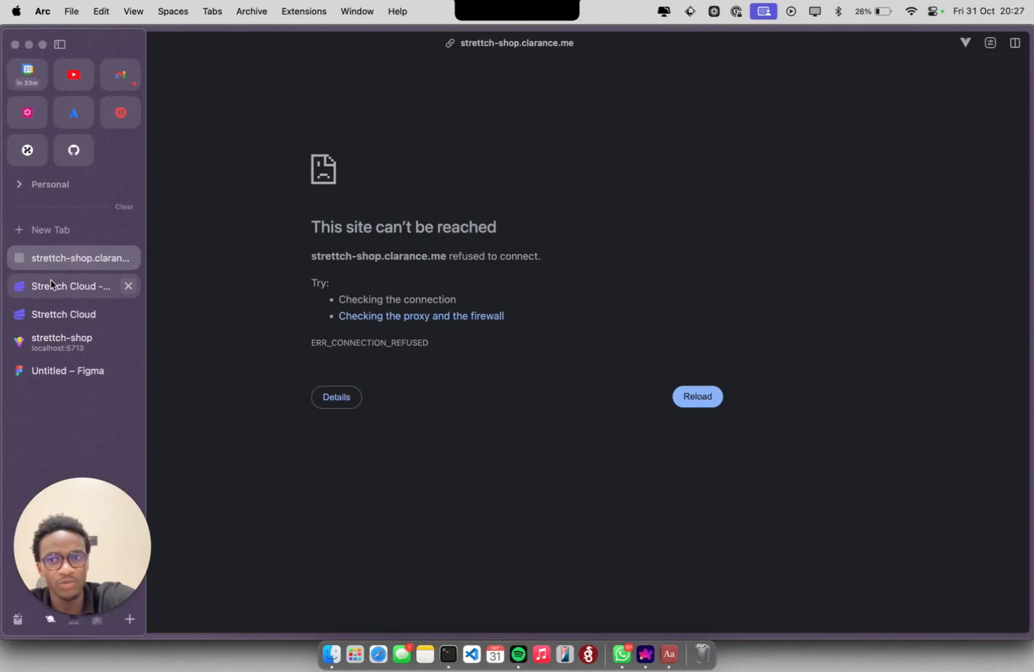
Step: Switch back to the Strettch Cloud console and open the strettch-shop compute from the computes list
click(50, 283)
click(417, 481)
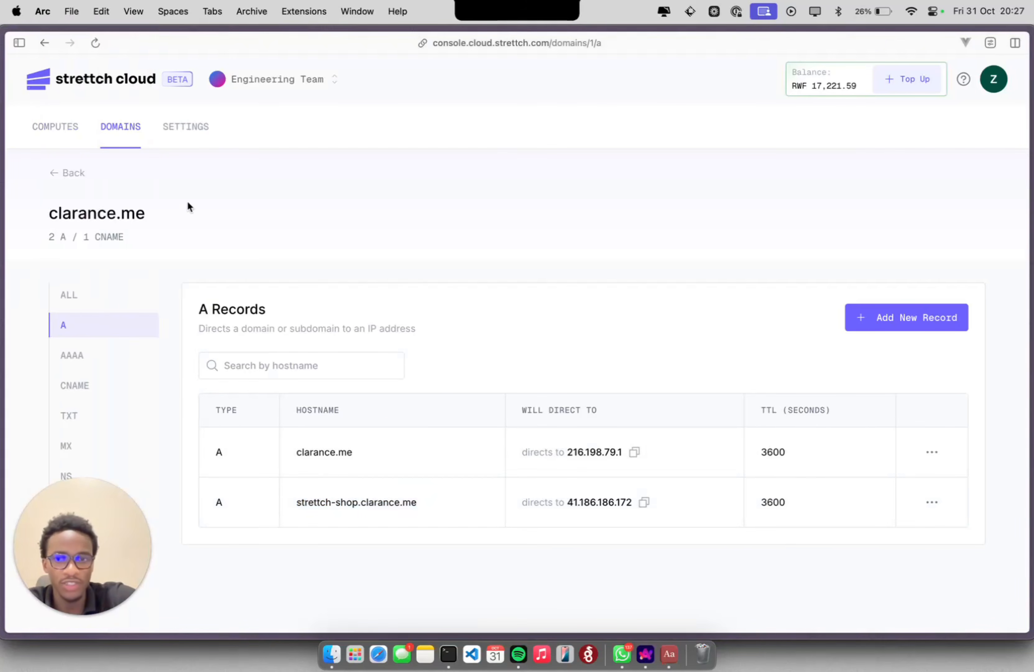
click(65, 128)
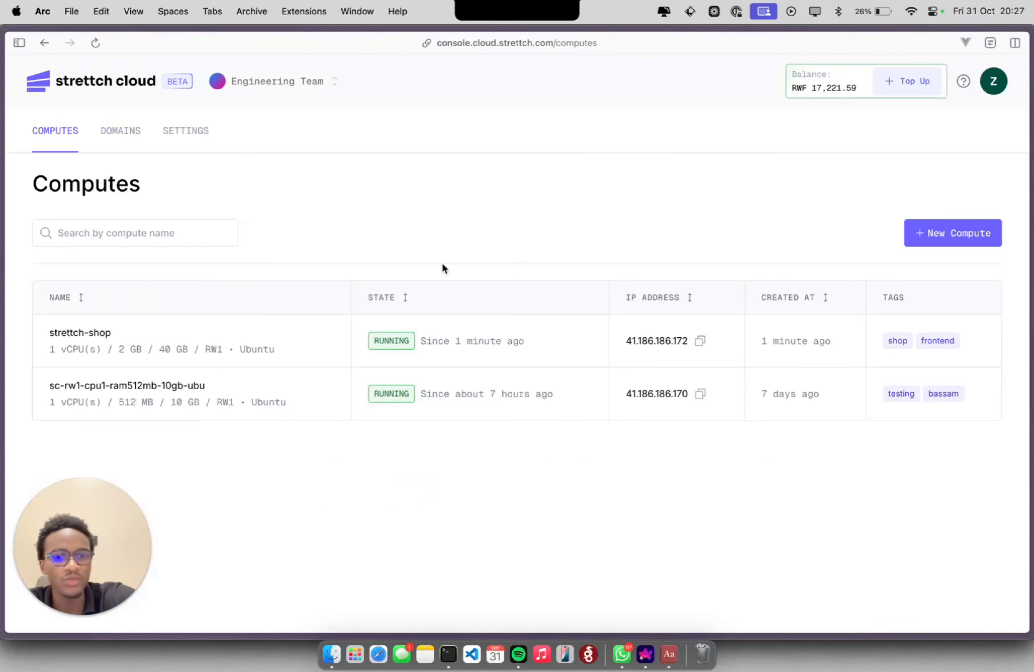
click(79, 340)
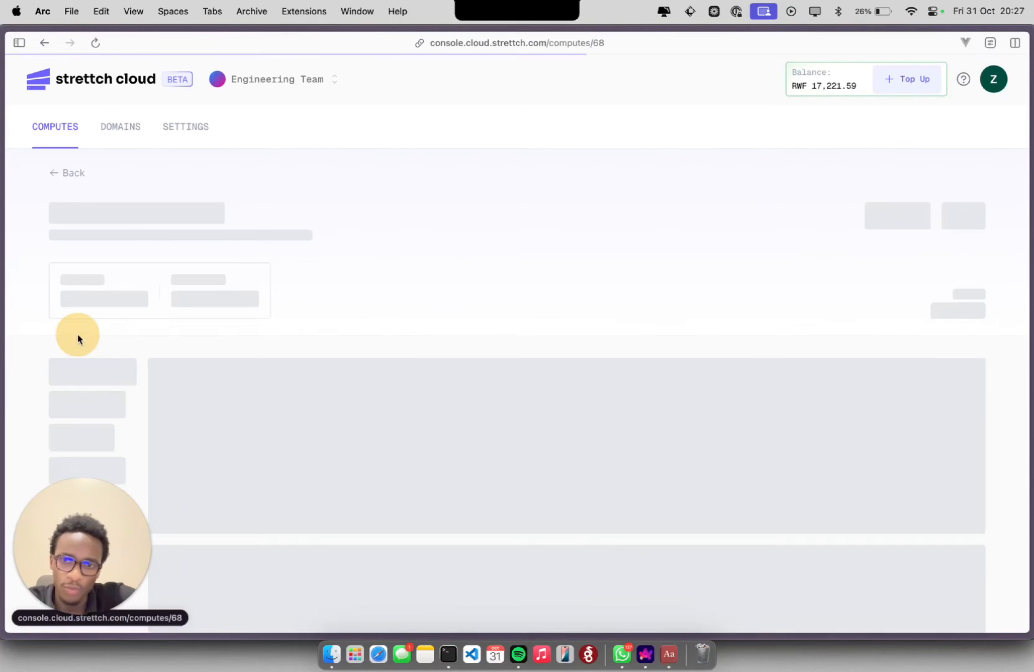
Step: Look through the strettch-shop compute's CPU, memory, disk and network monitoring charts
scroll(422, 424, down, 1)
scroll(423, 422, down, 2)
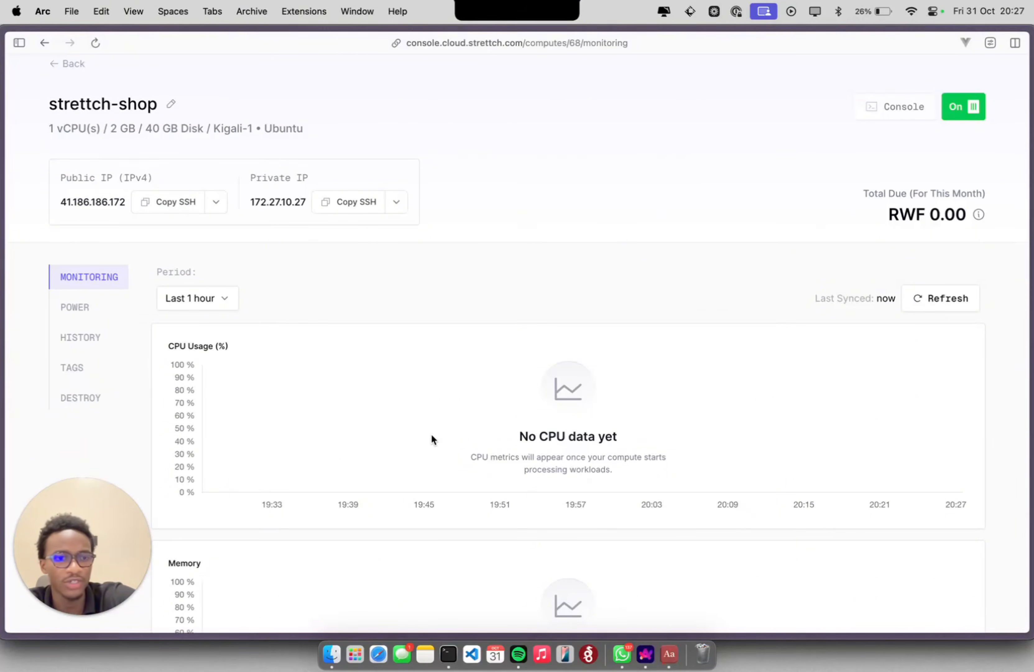
scroll(432, 436, down, 10)
scroll(432, 437, down, 14)
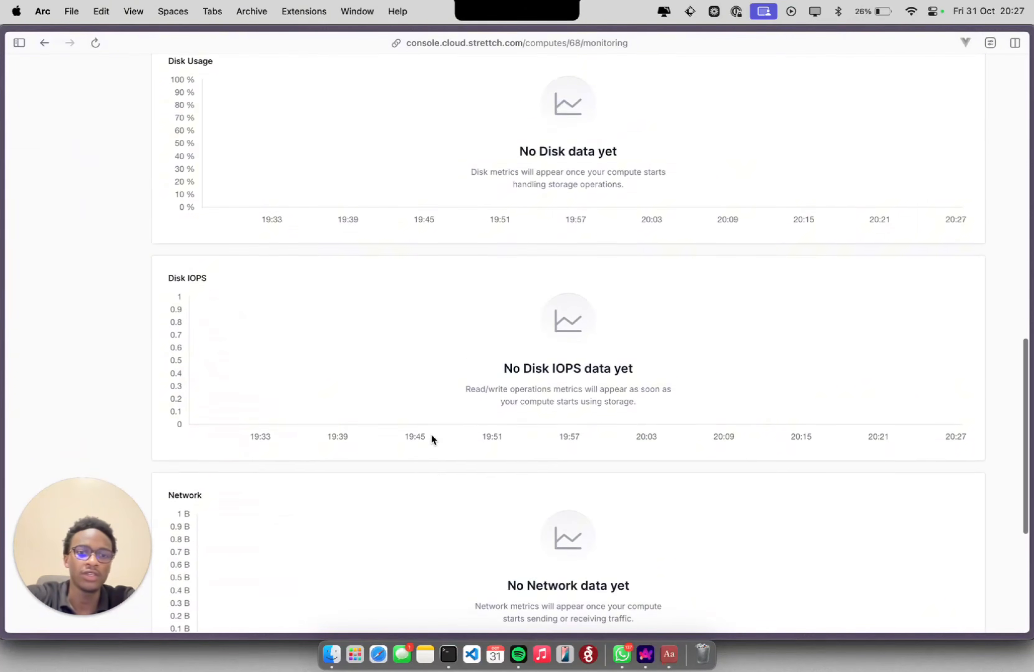
scroll(431, 436, up, 20)
scroll(432, 438, up, 6)
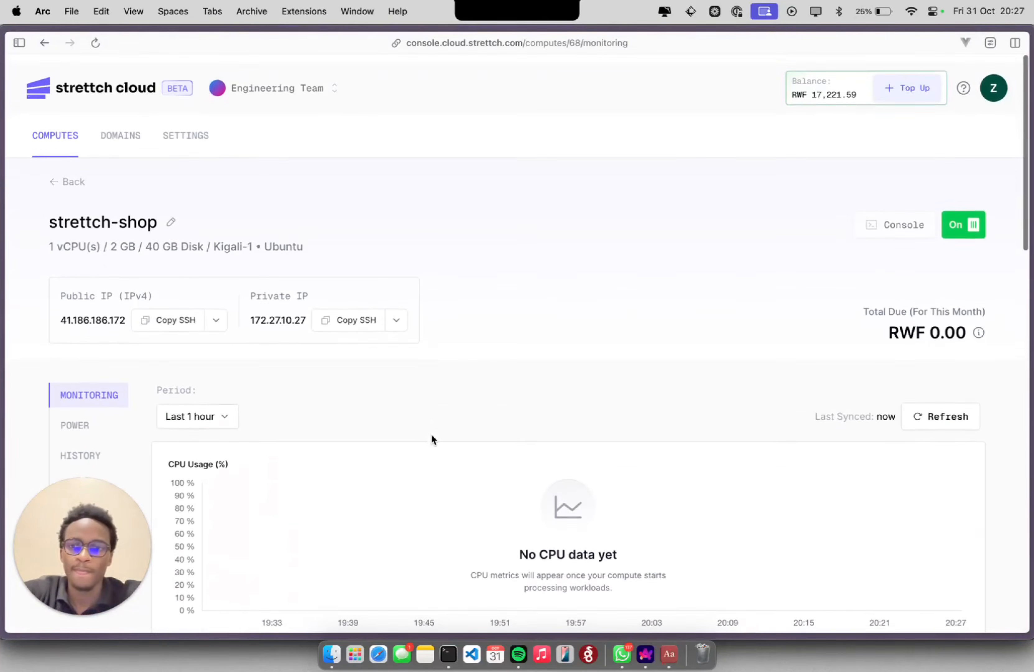
scroll(431, 438, down, 2)
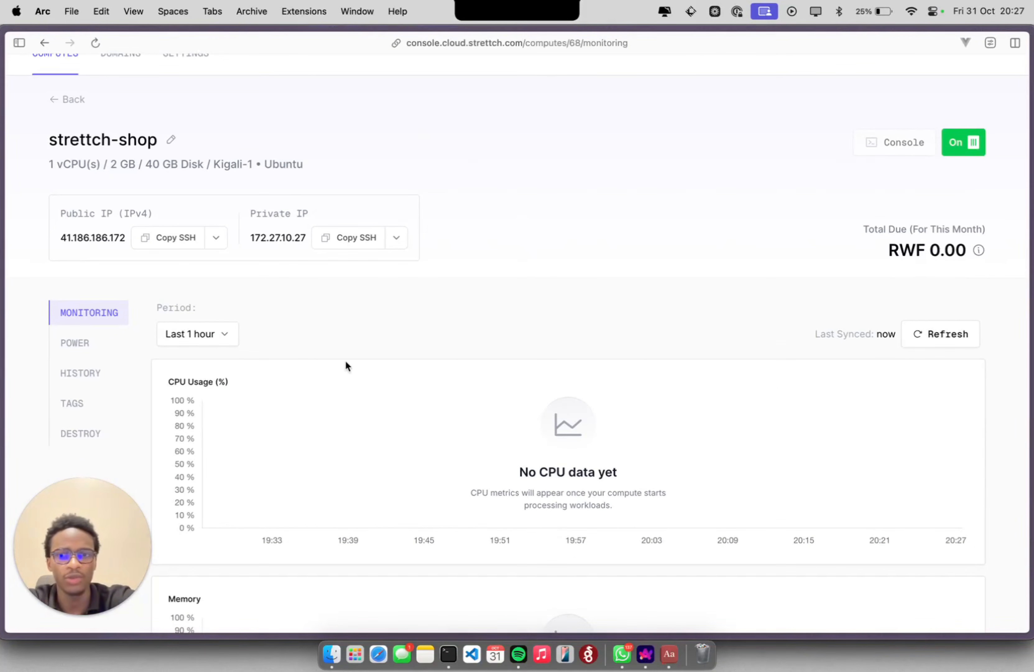
Step: Review the compute's power-off options and its history, including the action and timing details of the Create entry
click(76, 343)
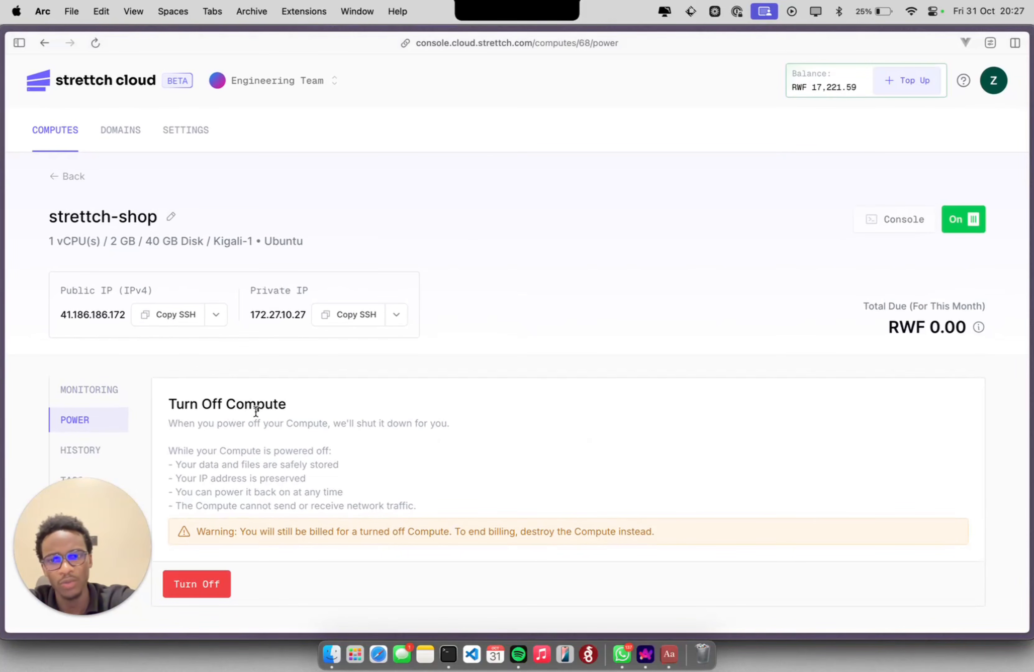
click(80, 451)
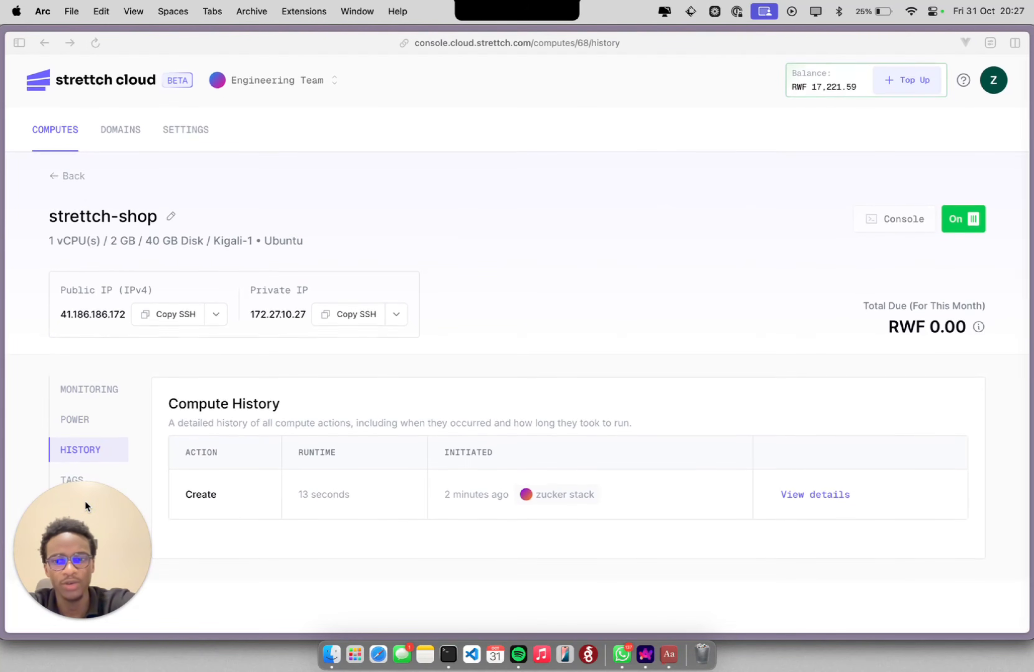
drag(84, 501, 1001, 499)
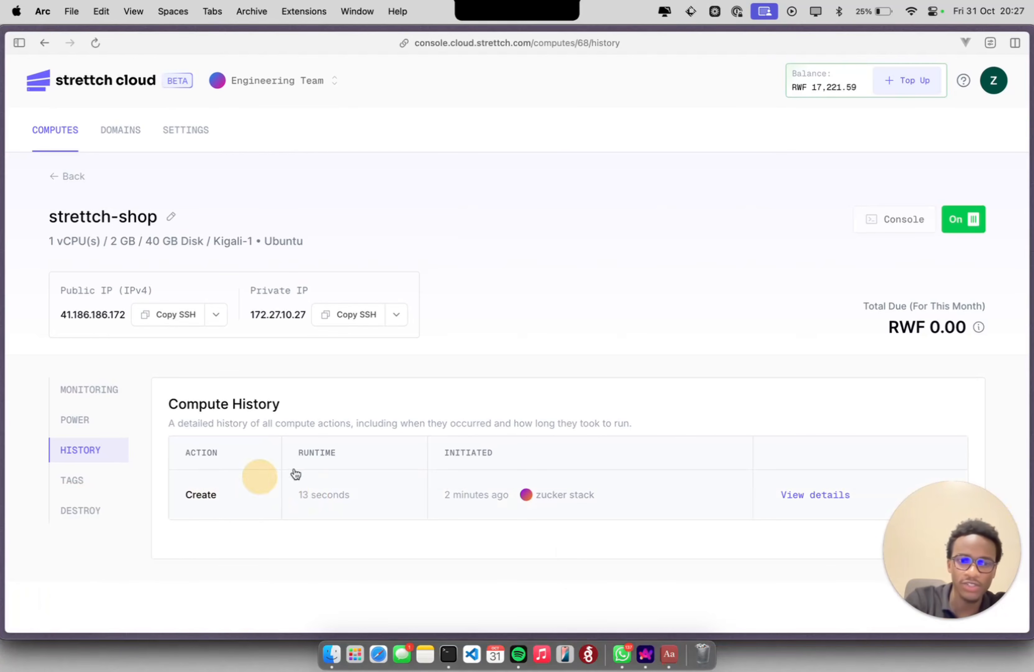
click(794, 498)
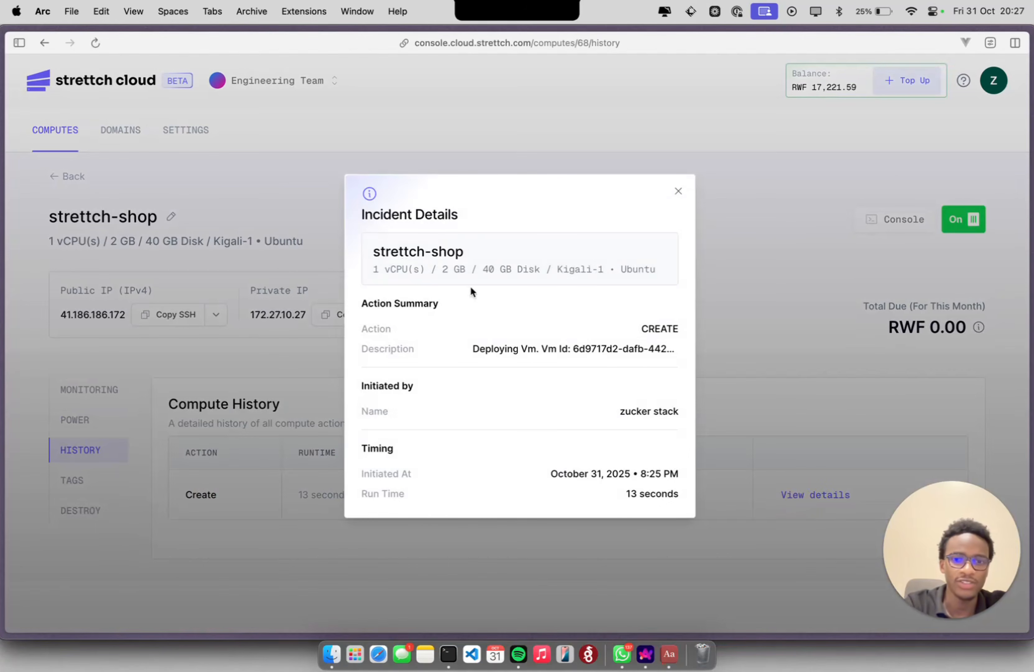
double_click(652, 325)
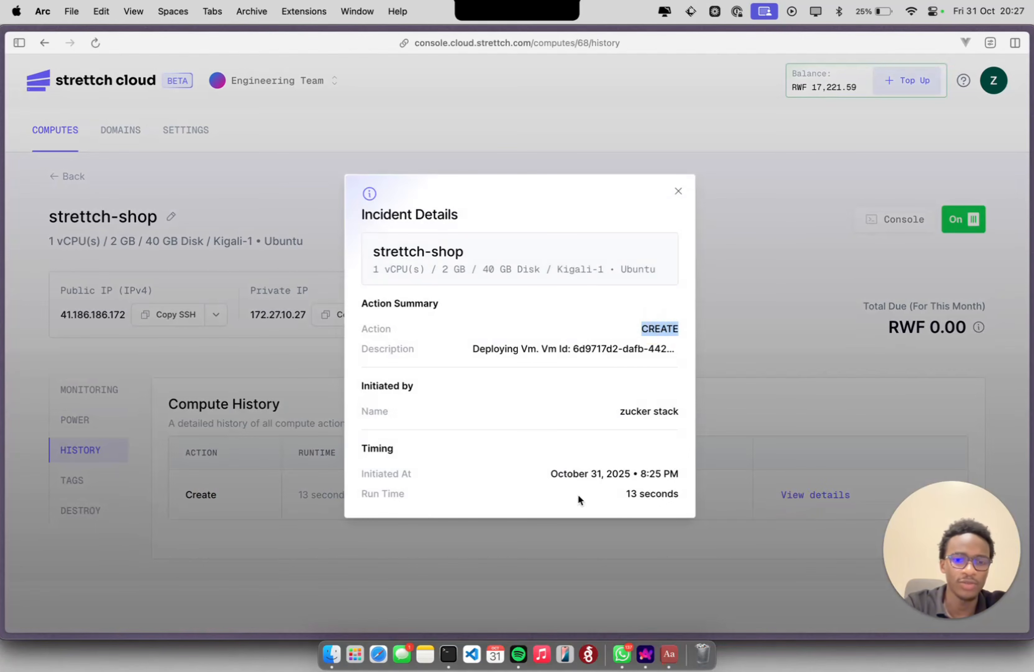
triple_click(646, 492)
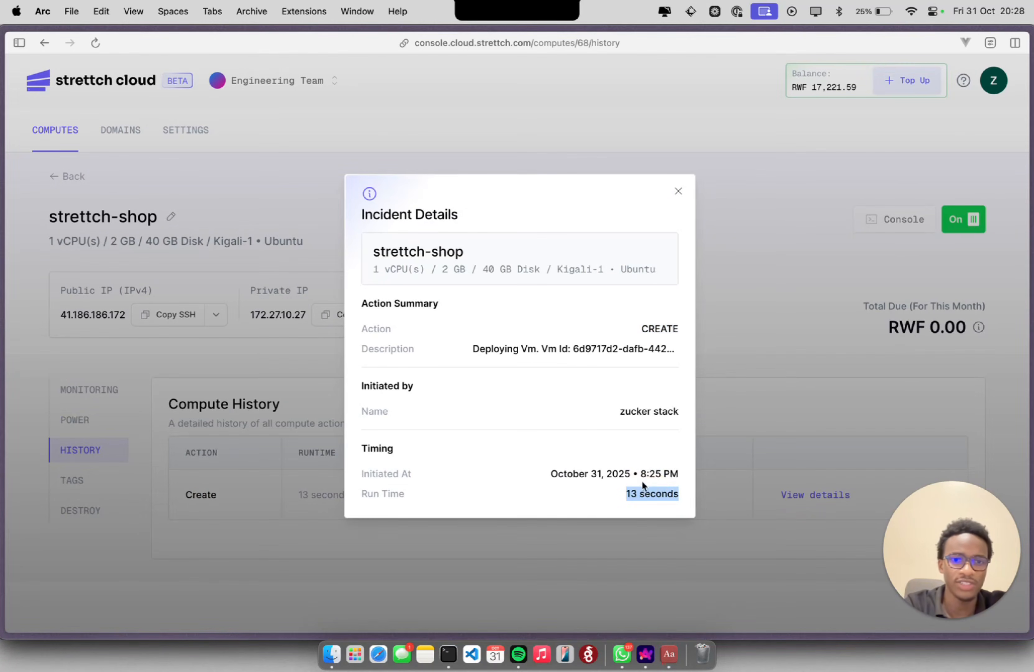
click(677, 191)
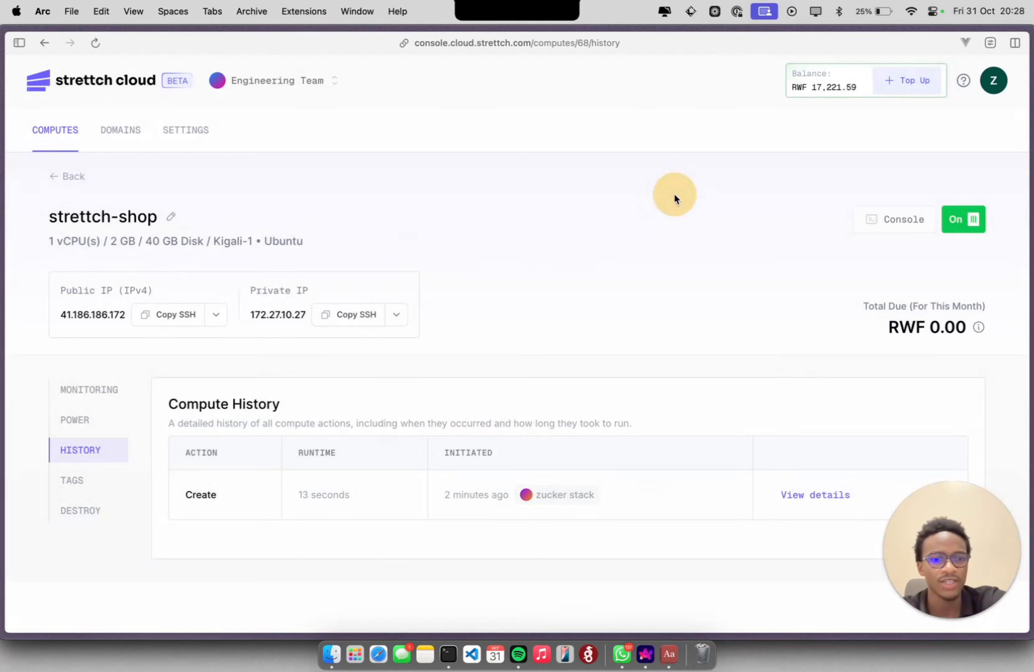
triple_click(455, 493)
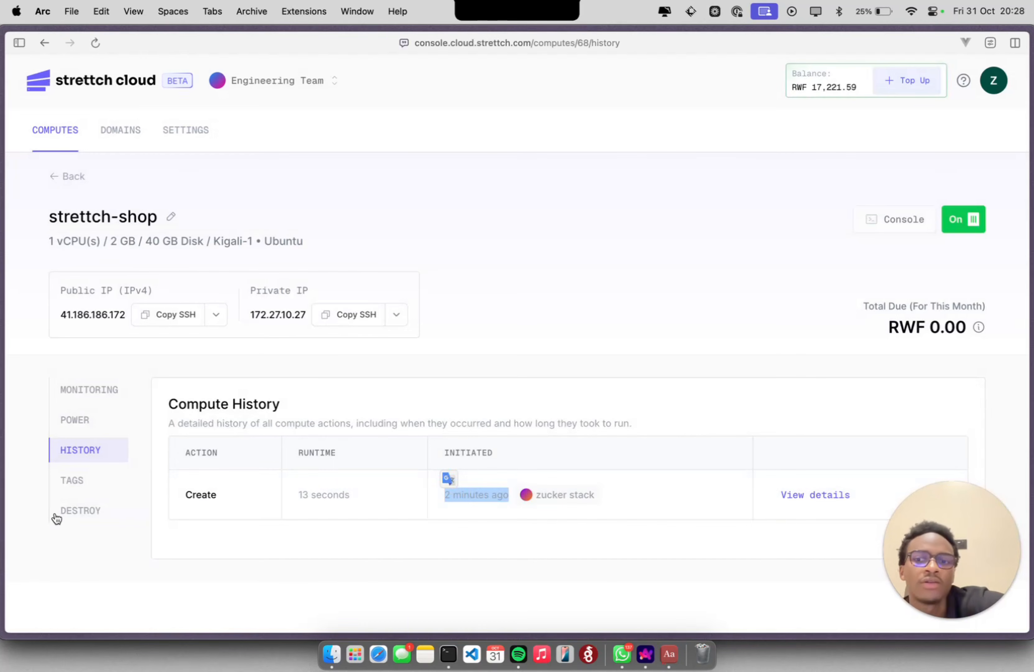
Step: Show the compute's tags and the page for destroying it
click(77, 477)
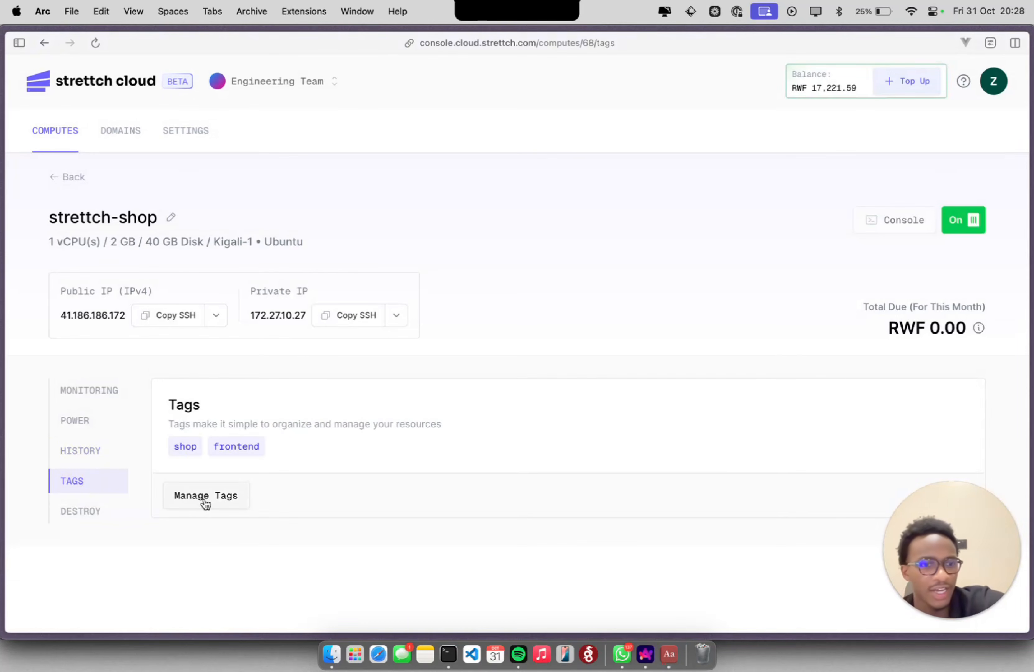
click(67, 512)
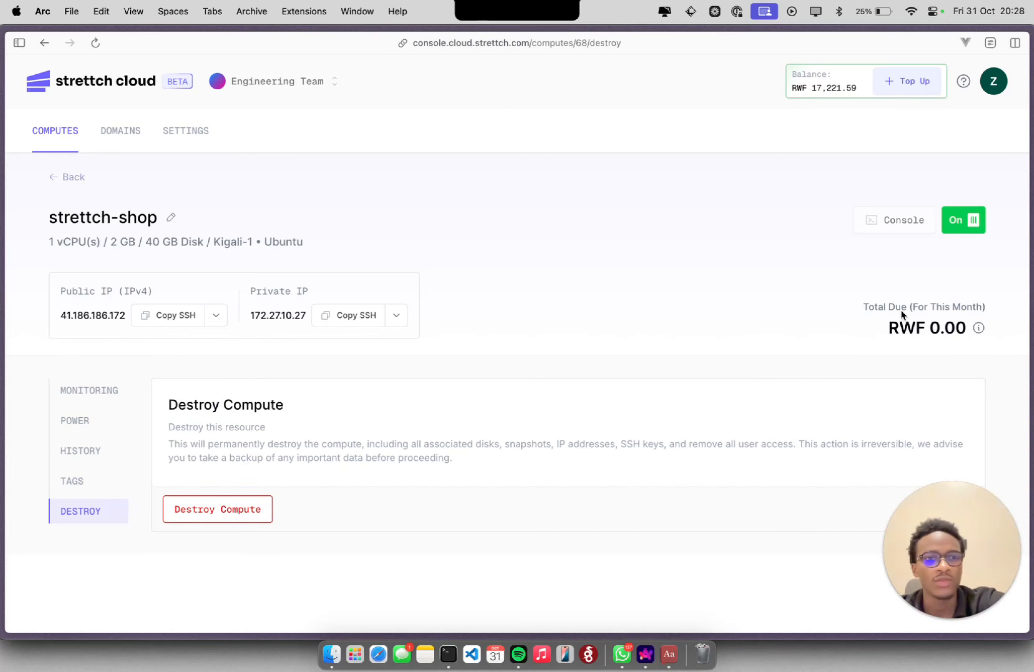
mouse_move(897, 223)
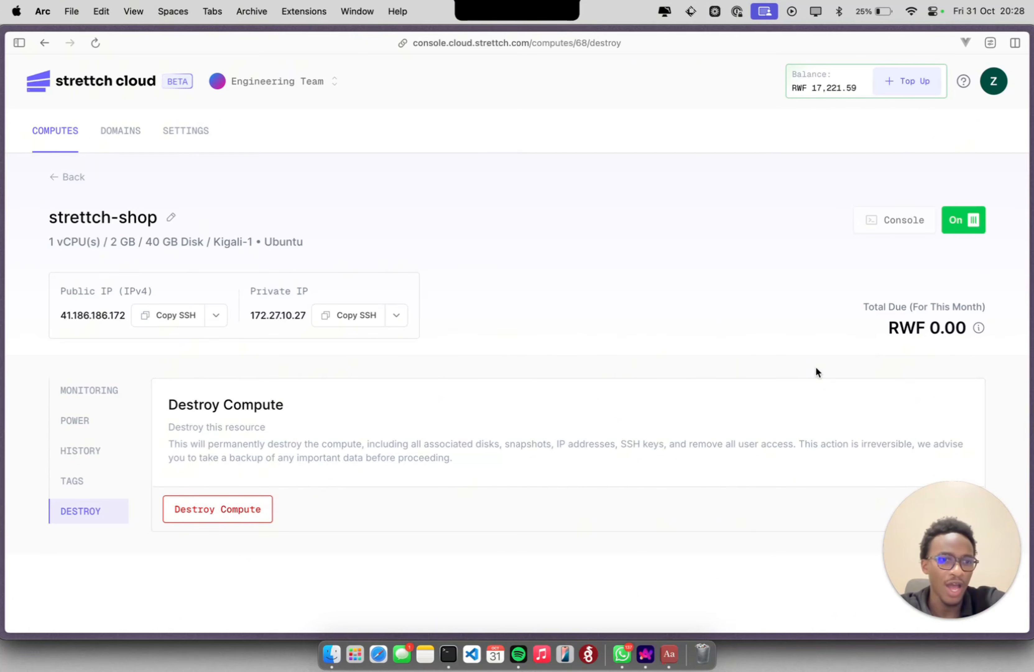
Step: Return to the computes list, reopen the strettch-shop compute and dismiss the console connection notification
click(78, 177)
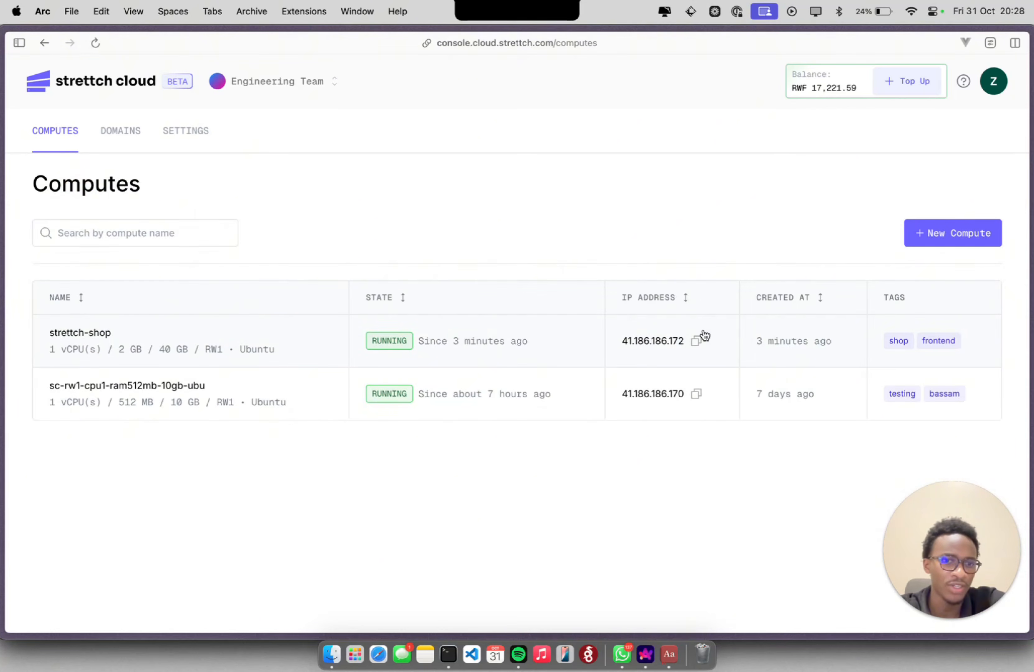
click(460, 339)
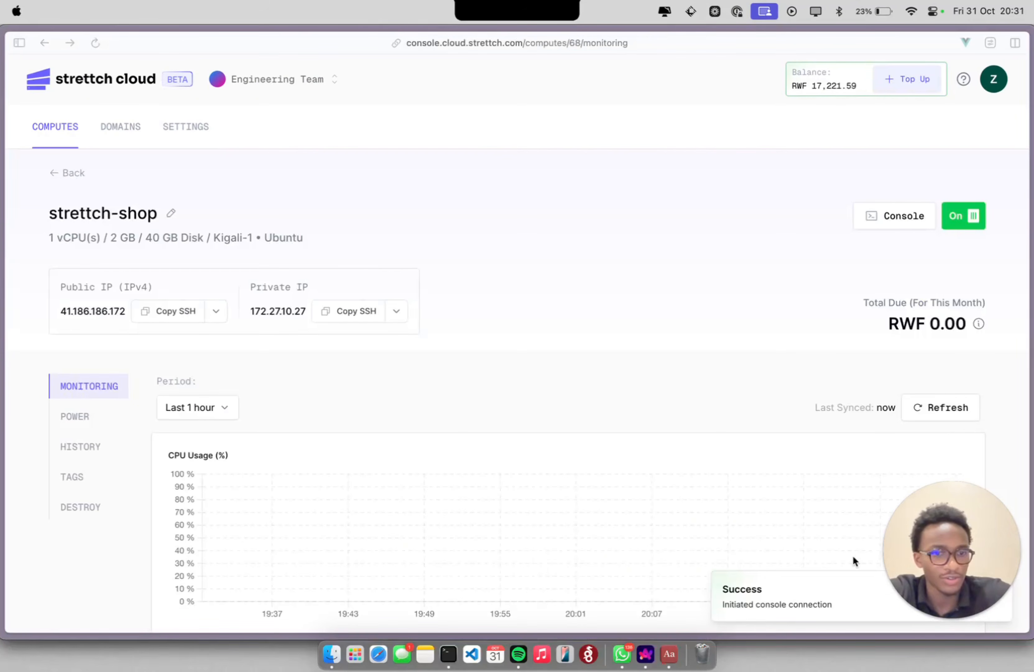
click(1005, 589)
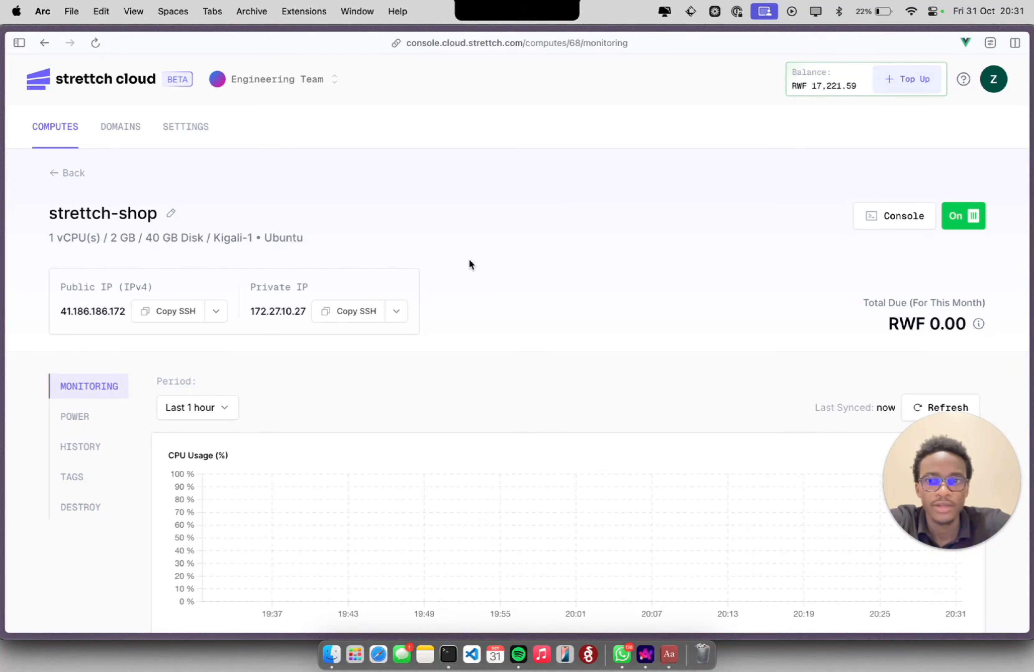
Step: Go to the list of computes again and open strettch-shop to reach its Console option
click(55, 128)
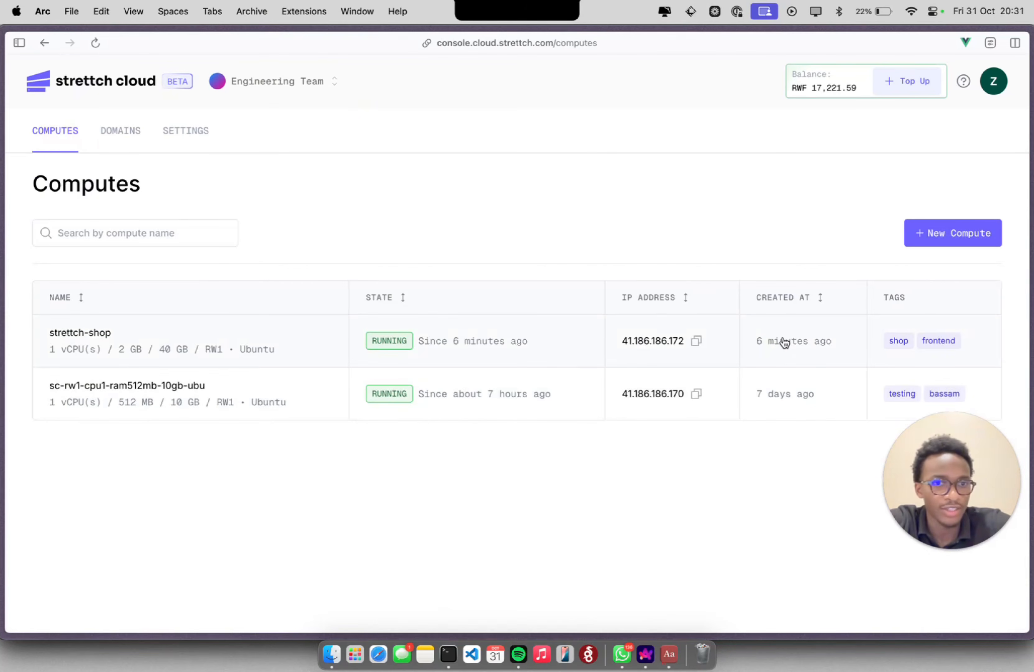
click(67, 334)
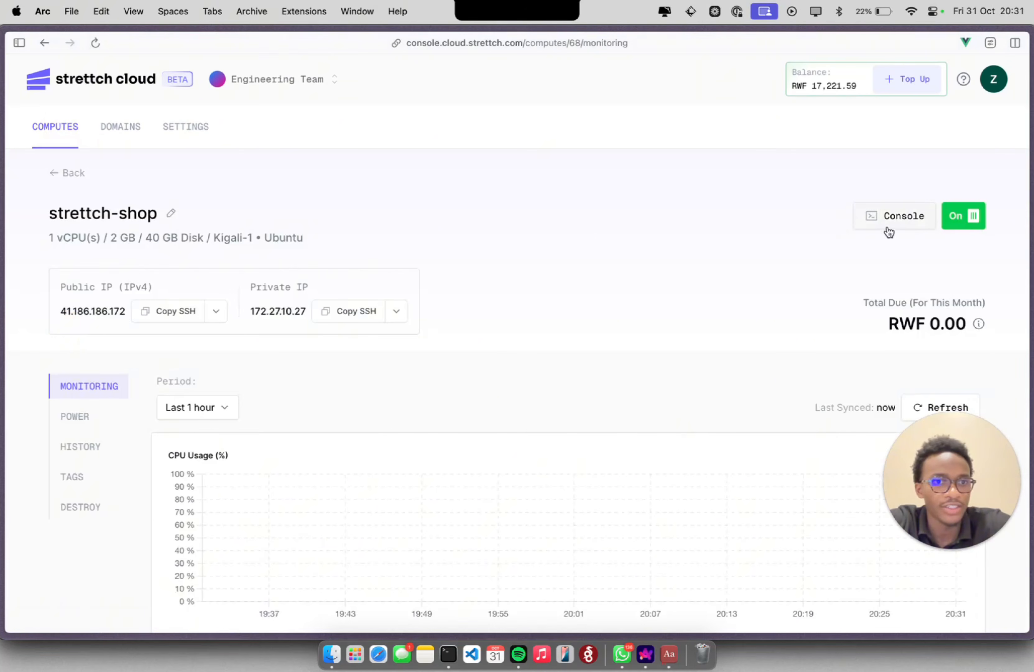
Step: Open the strettch-shop compute's web console and put the focus in its terminal
click(895, 217)
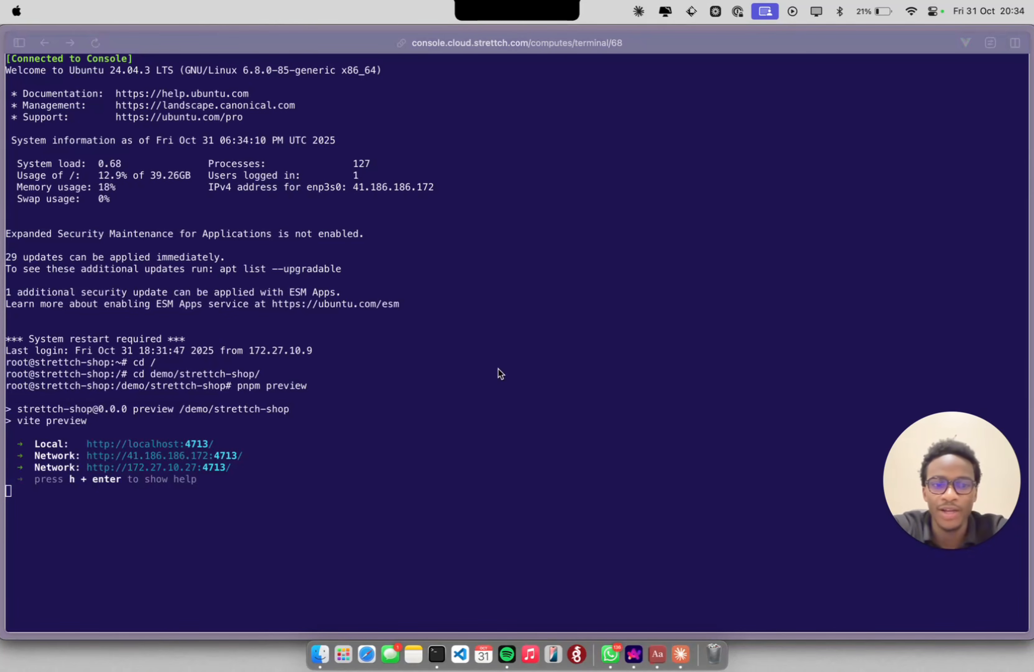
click(498, 369)
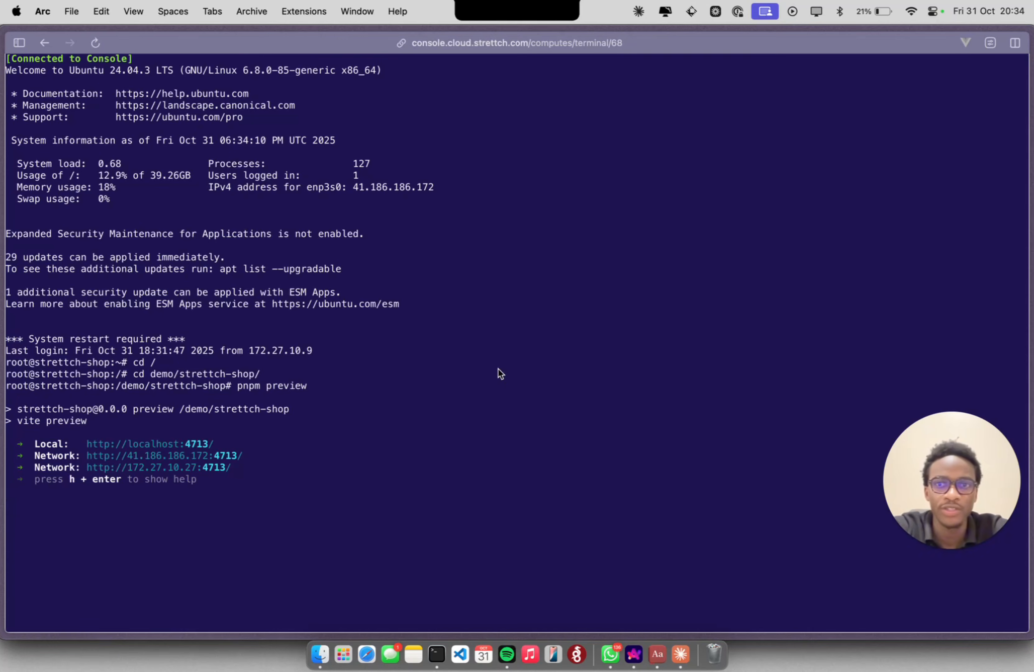
Step: Switch to the strettch-shop.clarance.me page and reload it to check the hosted shop
mouse_move(2, 323)
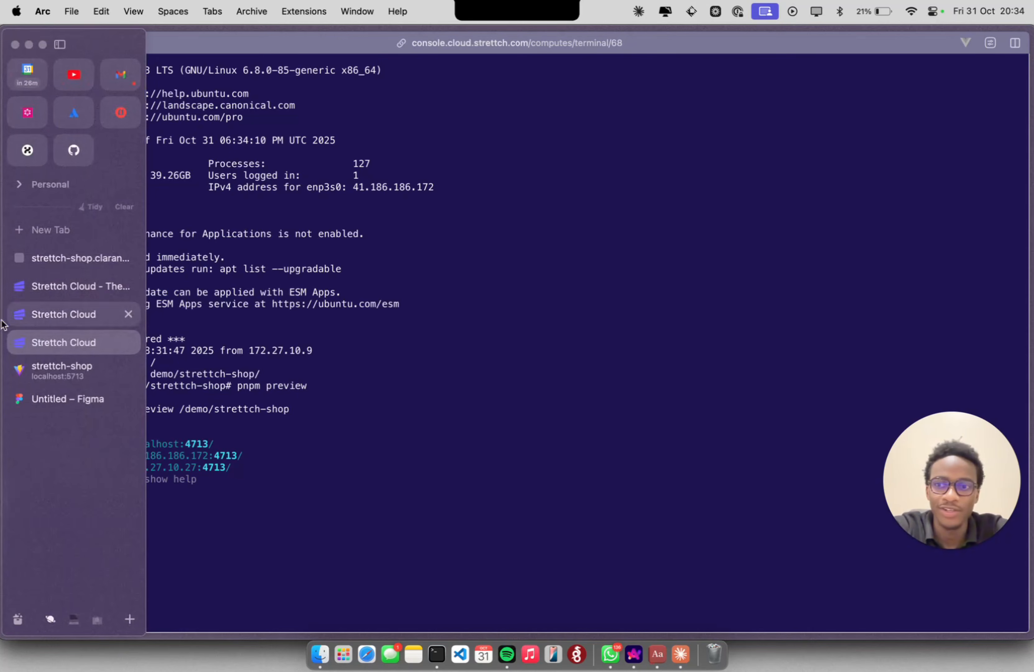
click(60, 261)
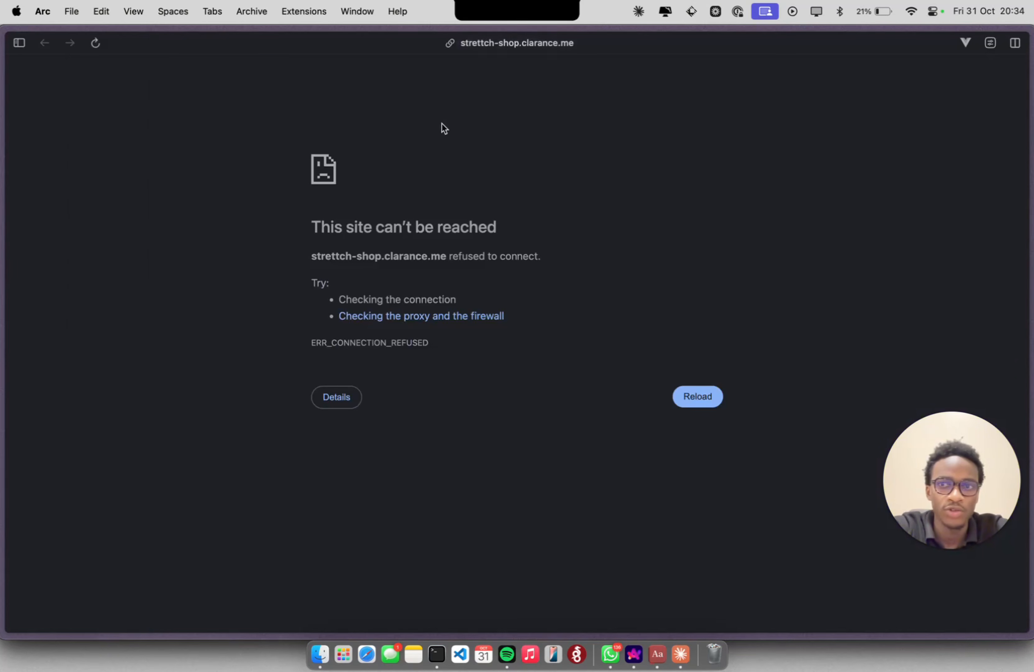
triple_click(366, 224)
click(455, 128)
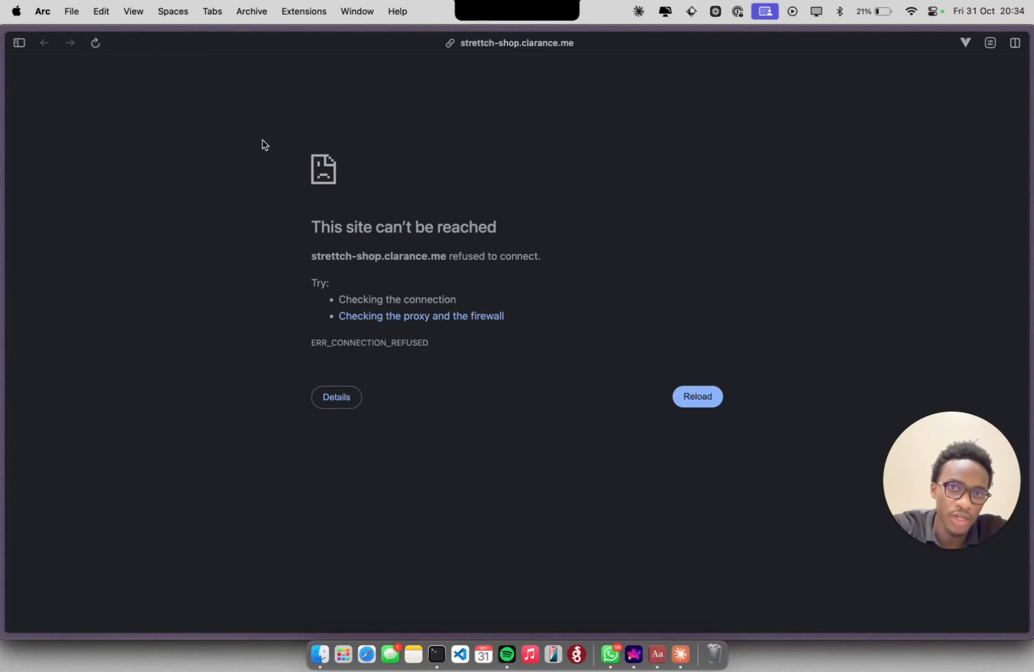
key(super+r)
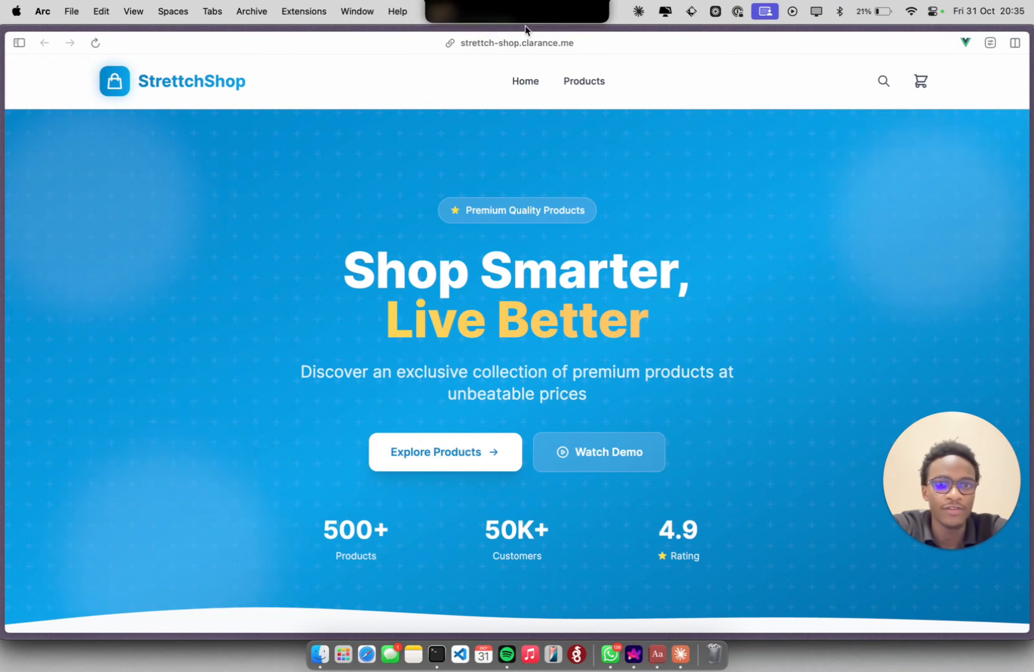
Step: Look through the hosted StrettchShop home page and its featured products, comparing it with the local version on localhost:5713
scroll(502, 338, down, 15)
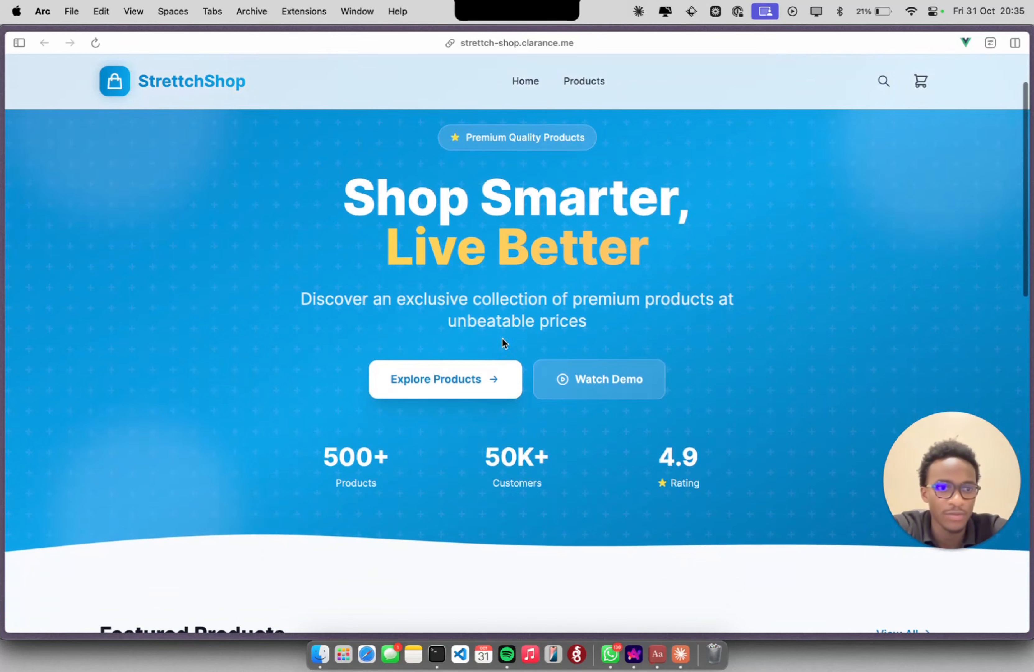
scroll(503, 344, up, 5)
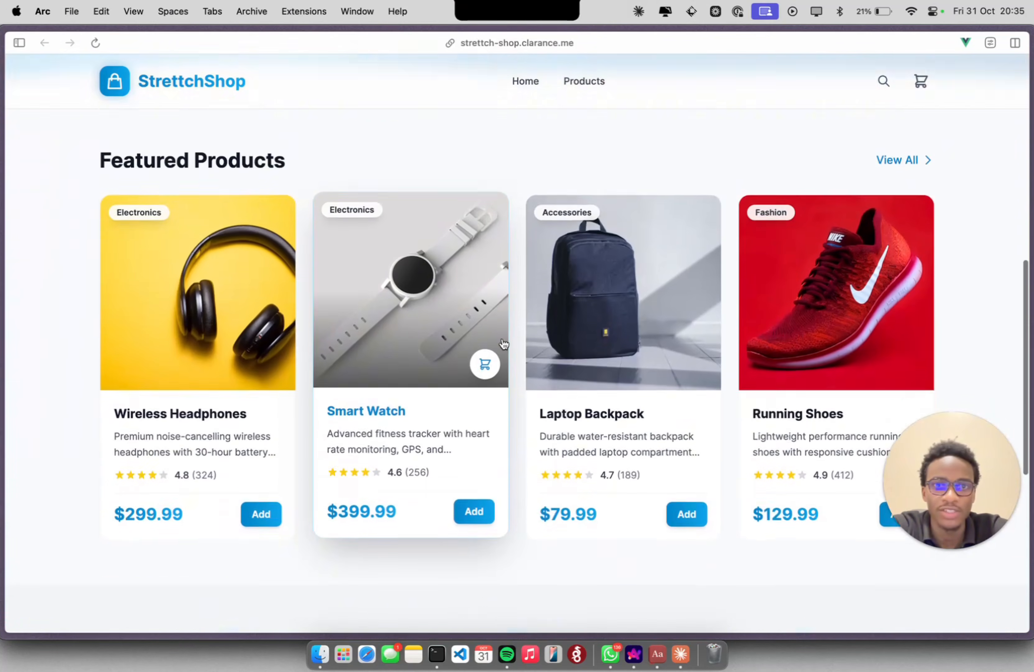
mouse_move(2, 284)
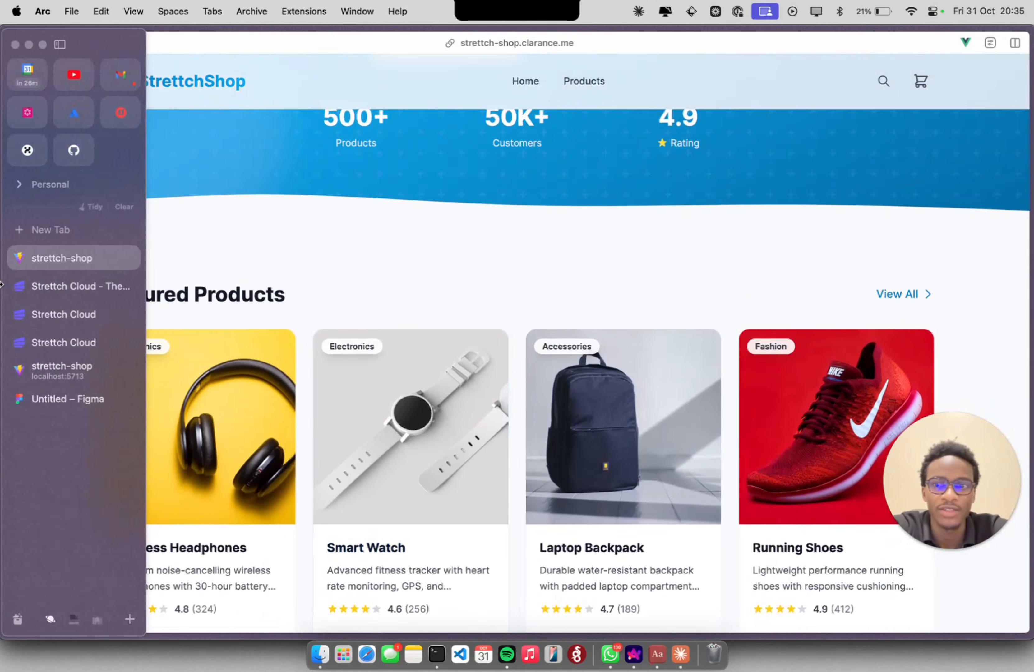
click(52, 371)
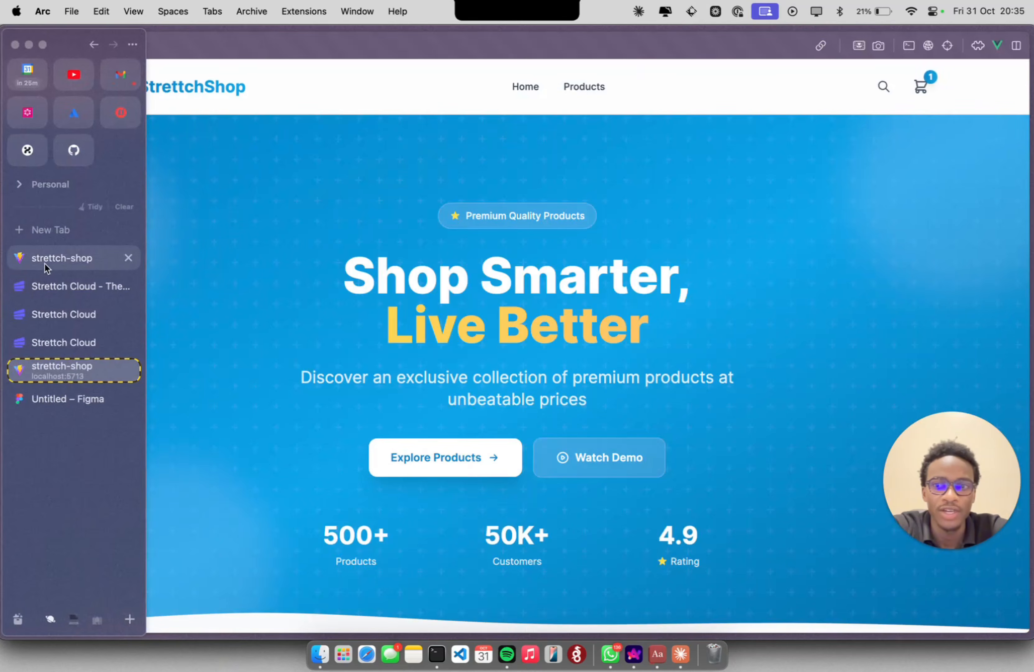
click(45, 263)
scroll(526, 211, down, 3)
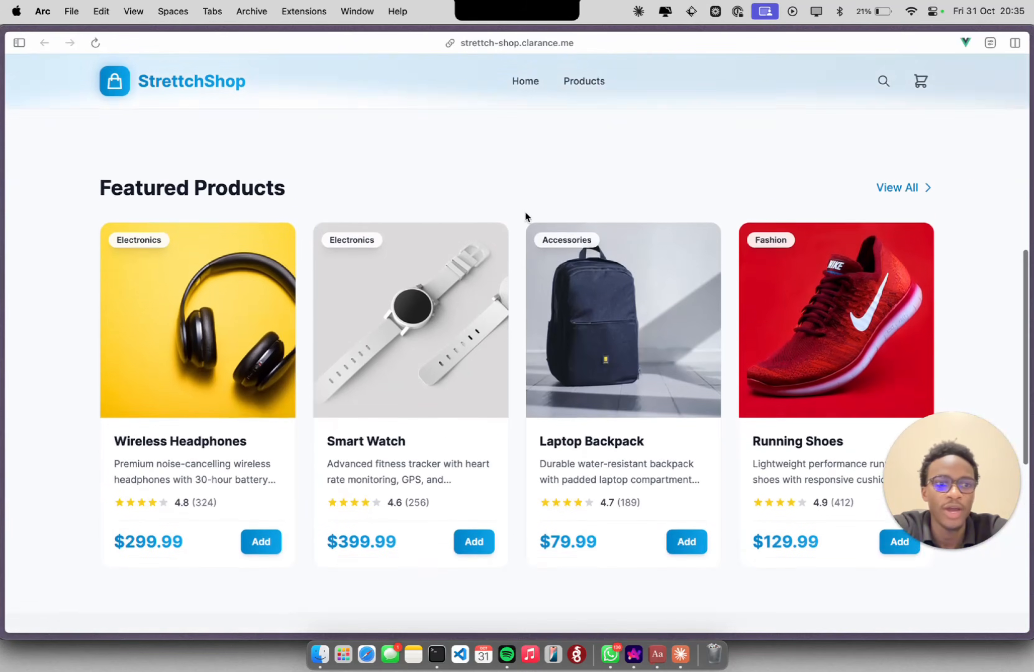
scroll(525, 211, up, 10)
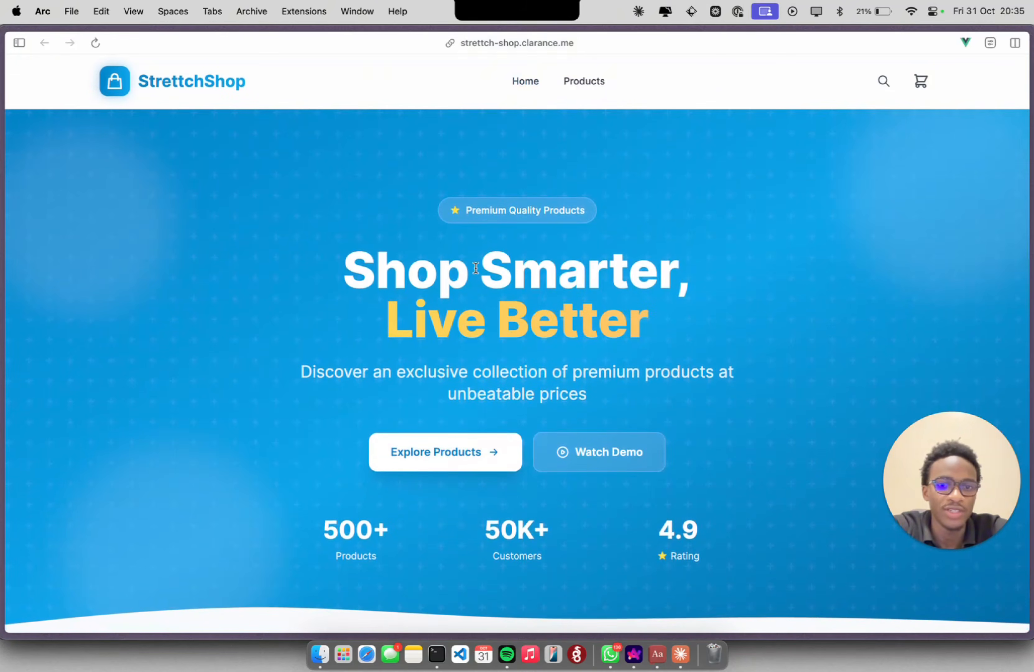